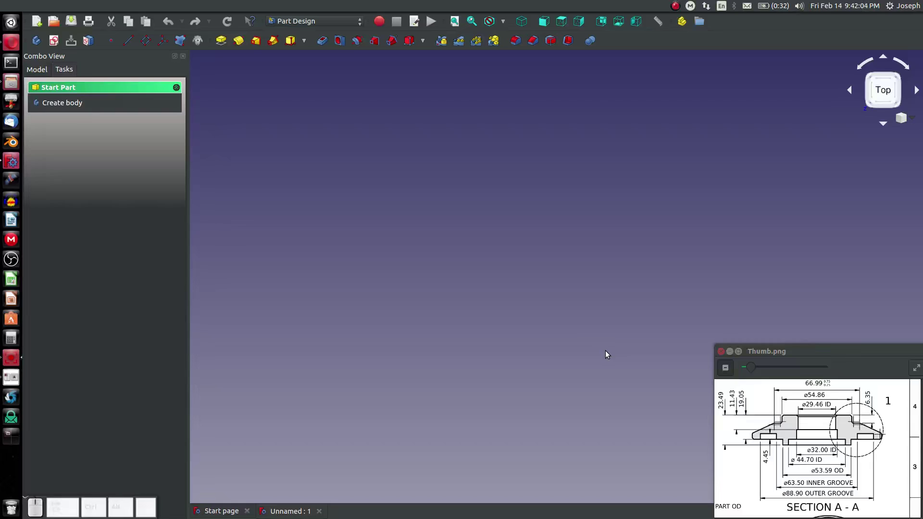
- Look over the full Thumb.png drawing, and reposition its window clear of the modelling area with the section view showing
{"action": "left_click", "coordinate": [738, 351]}
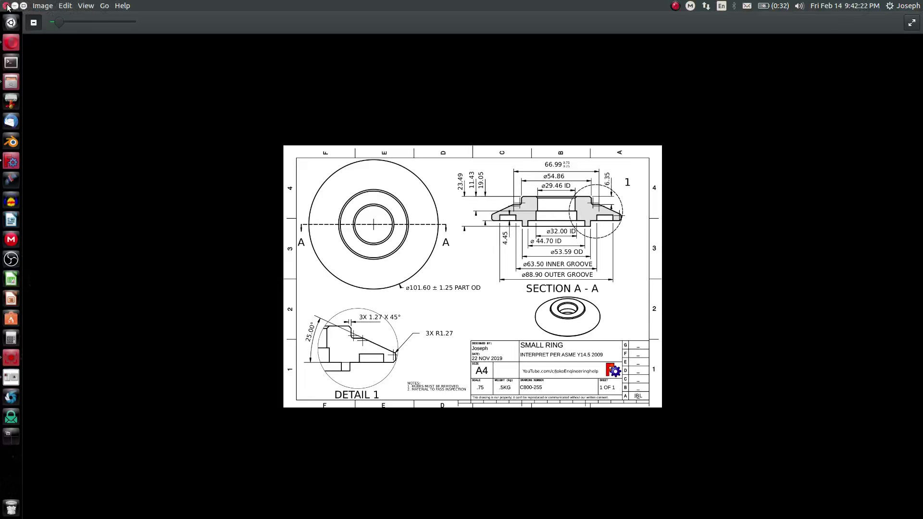
{"action": "left_click", "coordinate": [6, 6]}
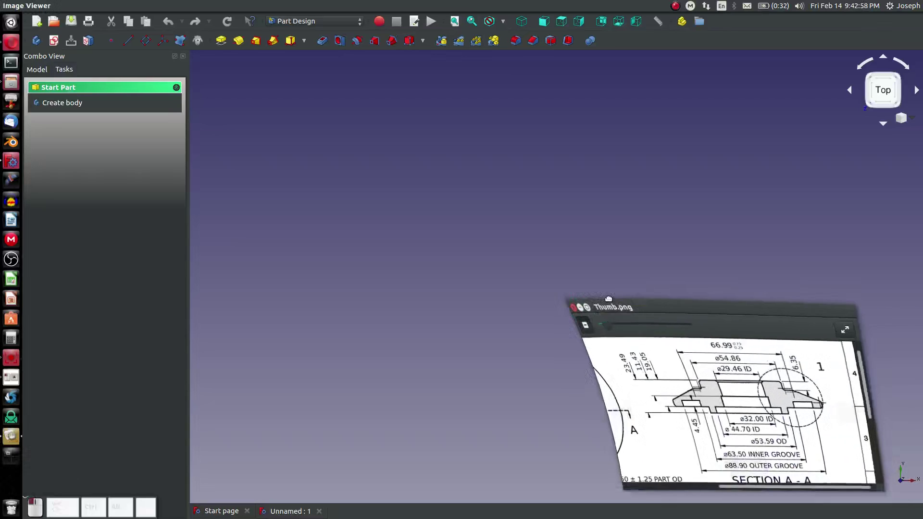
{"action": "left_click_drag", "start_coordinate": [610, 299], "coordinate": [774, 318]}
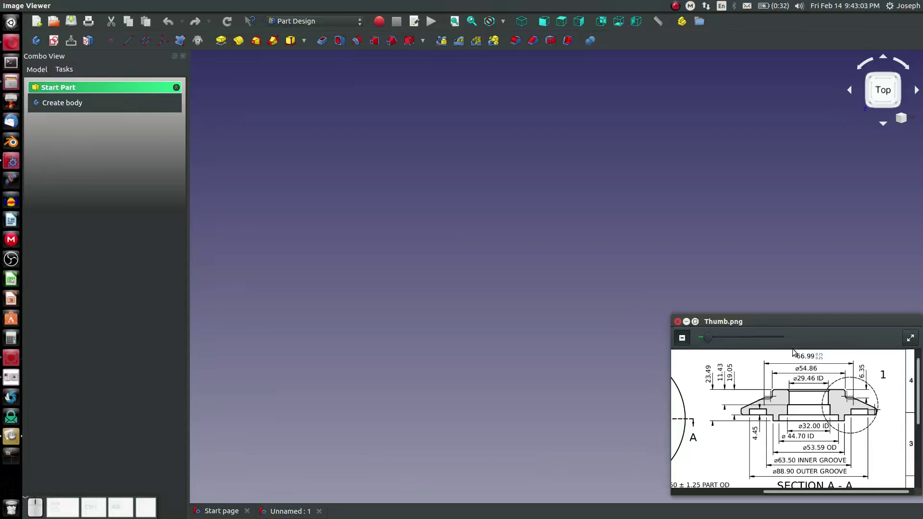
{"action": "mouse_move", "coordinate": [803, 372]}
{"action": "left_click_drag", "start_coordinate": [791, 326], "coordinate": [793, 350]}
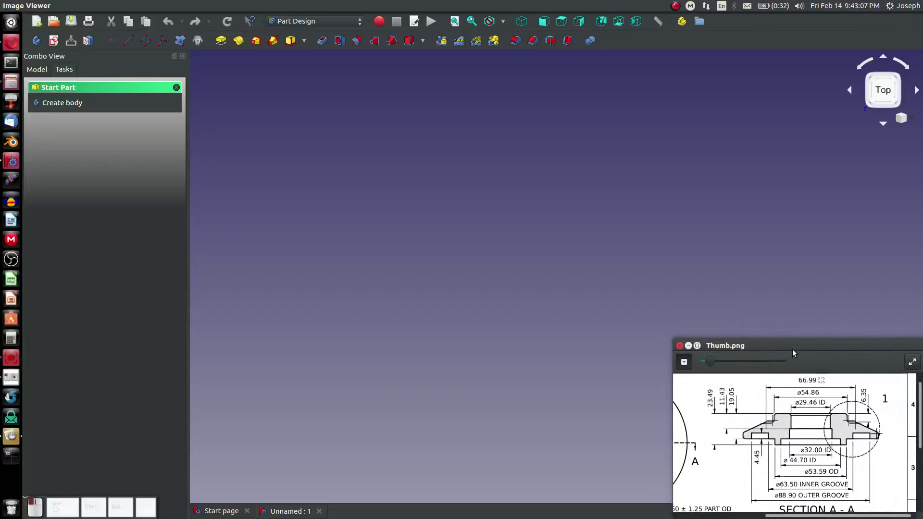
- Keep the Thumb.png drawing window always on top so it stays over the modelling workspace
{"action": "left_click", "coordinate": [348, 382]}
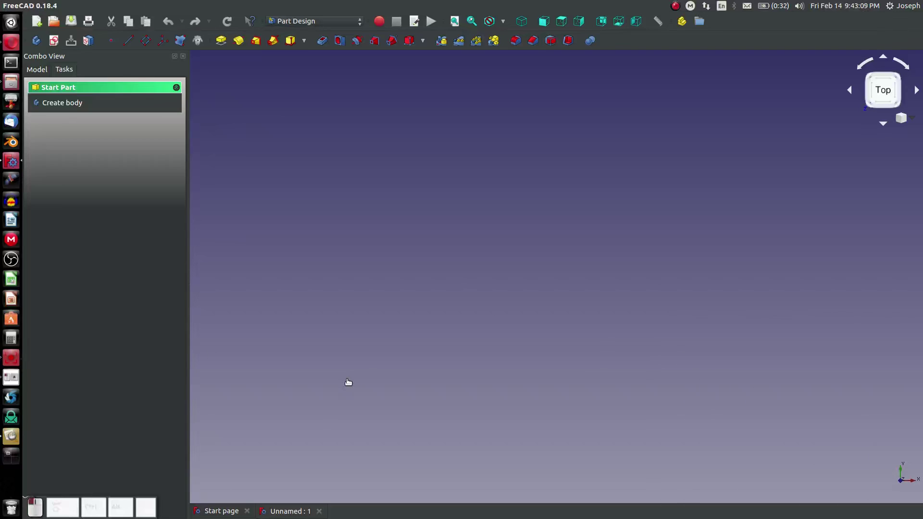
{"action": "key", "text": "v"}
{"action": "key", "text": "a"}
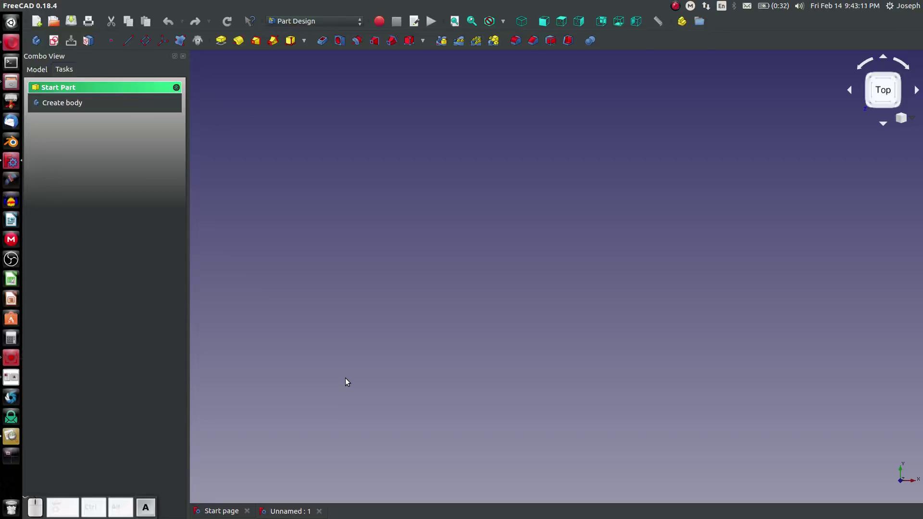
{"action": "key", "text": "d"}
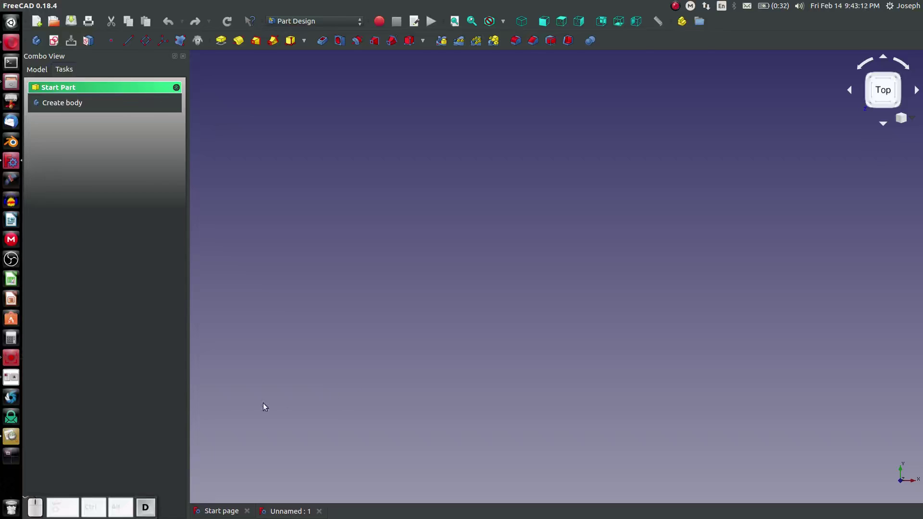
{"action": "left_click", "coordinate": [9, 438]}
{"action": "right_click", "coordinate": [783, 343]}
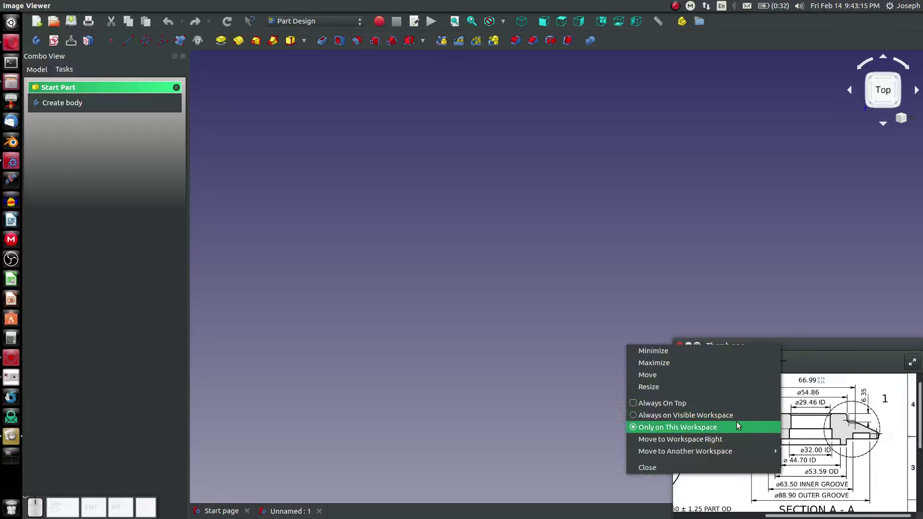
{"action": "left_click", "coordinate": [732, 406]}
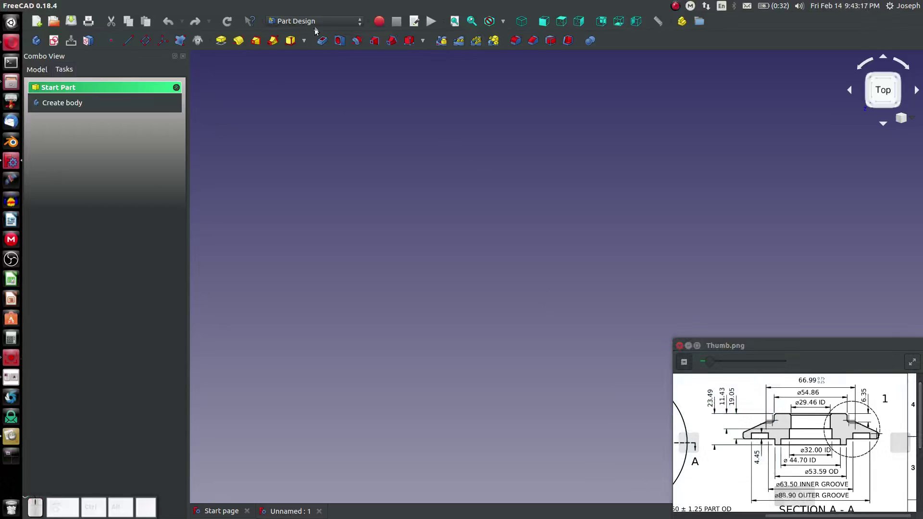
- Create a body and start a new sketch in it on the XZ plane
{"action": "left_click", "coordinate": [36, 40]}
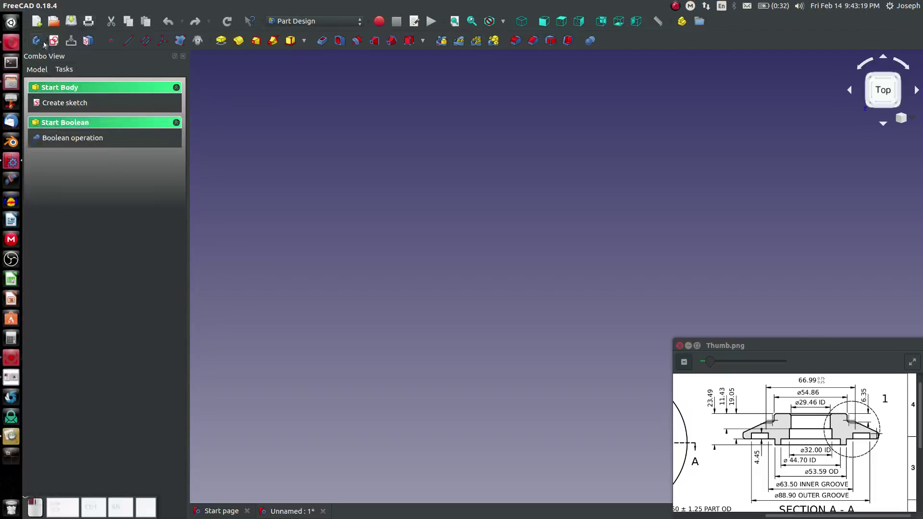
{"action": "left_click", "coordinate": [54, 41]}
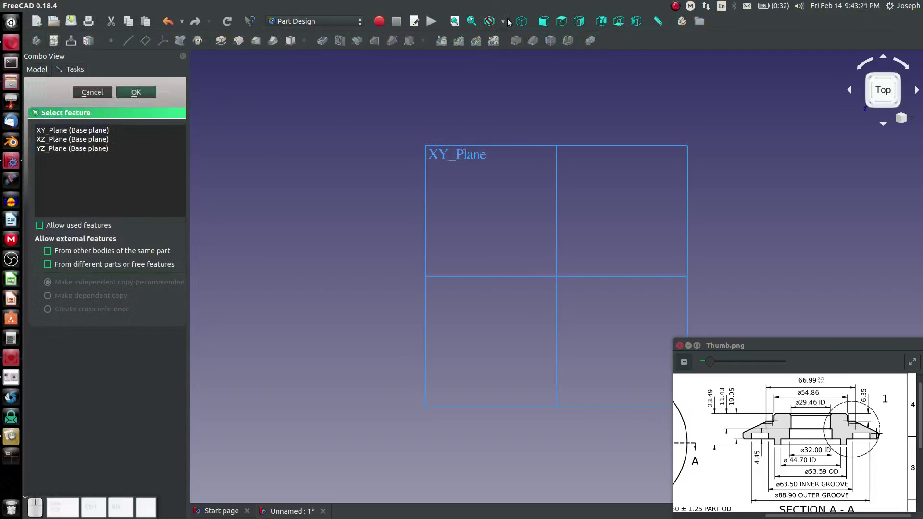
{"action": "left_click", "coordinate": [521, 21]}
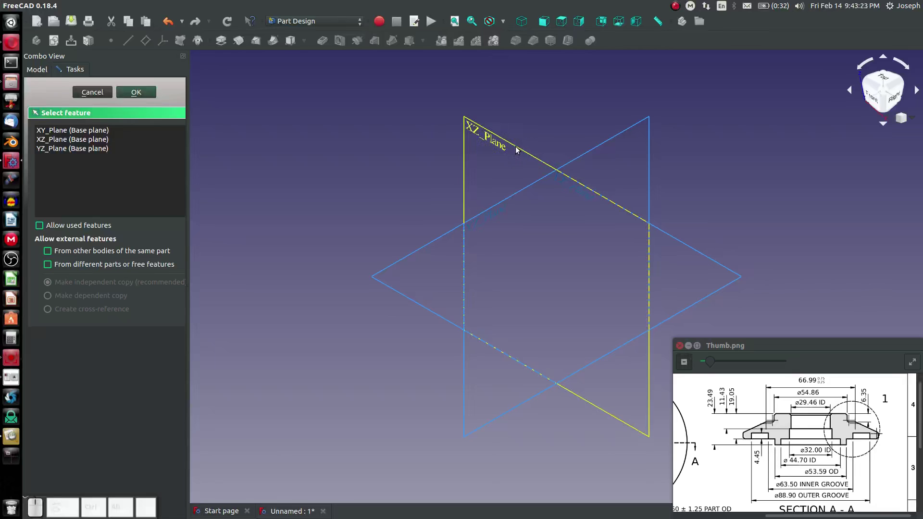
{"action": "left_click", "coordinate": [515, 149]}
{"action": "left_click", "coordinate": [140, 94]}
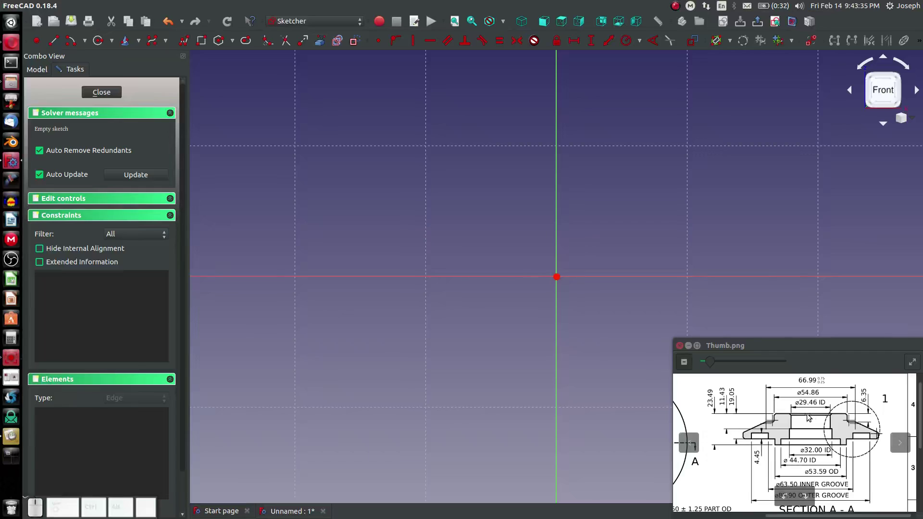
- Draw a vertical line up from the horizontal axis about 12.6 mm from the origin, plus an outward slanted line about 2.8 mm long at its upper end
{"action": "left_click", "coordinate": [53, 42]}
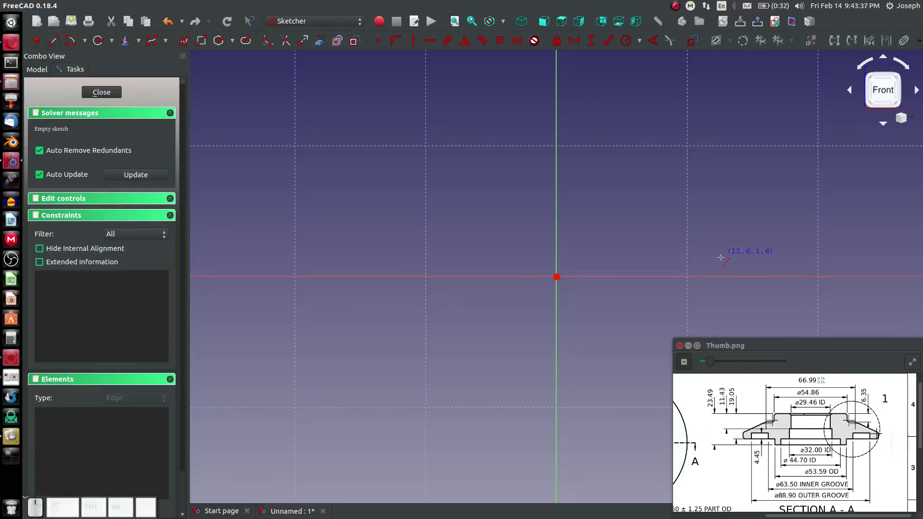
{"action": "left_click", "coordinate": [721, 277]}
{"action": "left_click", "coordinate": [721, 192]}
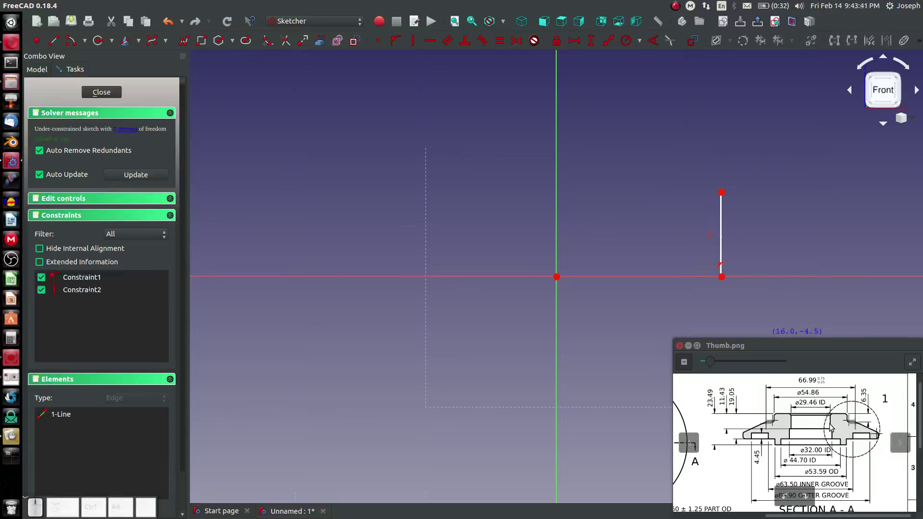
{"action": "left_click", "coordinate": [722, 193]}
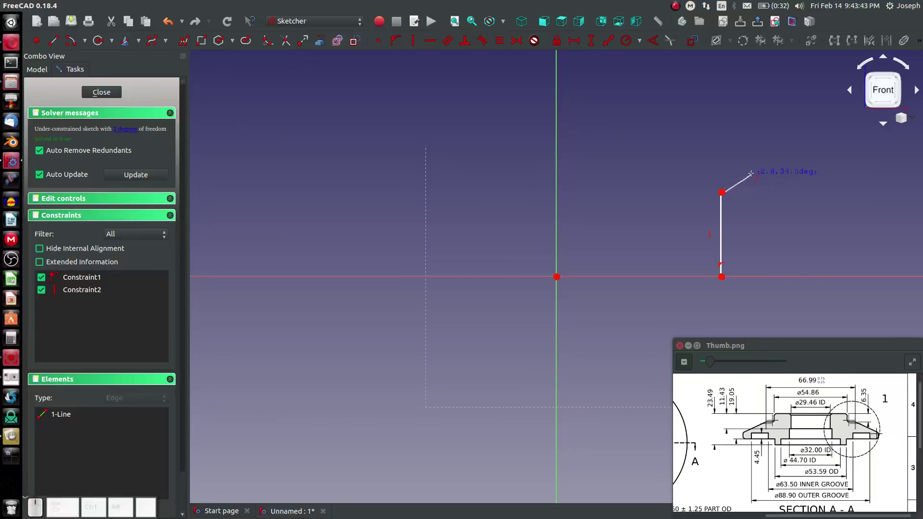
{"action": "left_click", "coordinate": [753, 172]}
{"action": "key", "text": "Escape"}
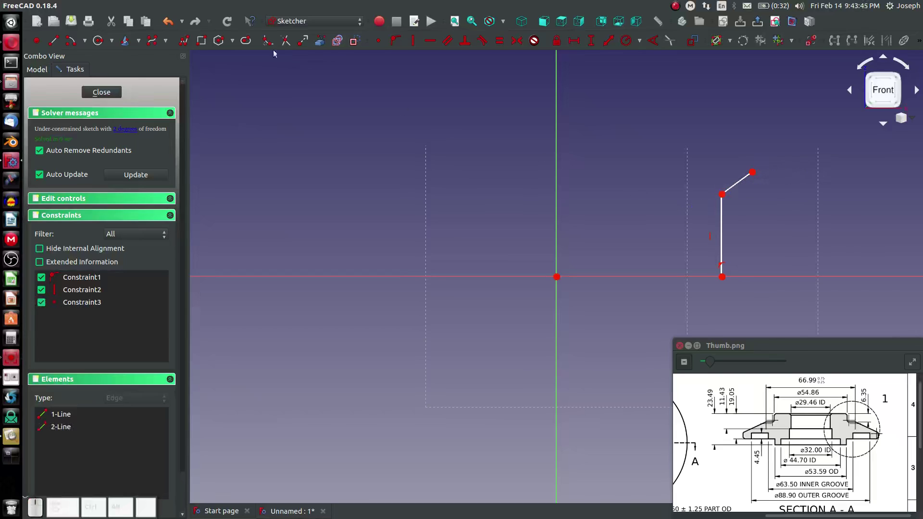
- Constrain the horizontal distance from the origin to the vertical line's lower end to 29.46/2 mm
{"action": "key", "text": "shift+h"}
{"action": "left_click", "coordinate": [556, 277]}
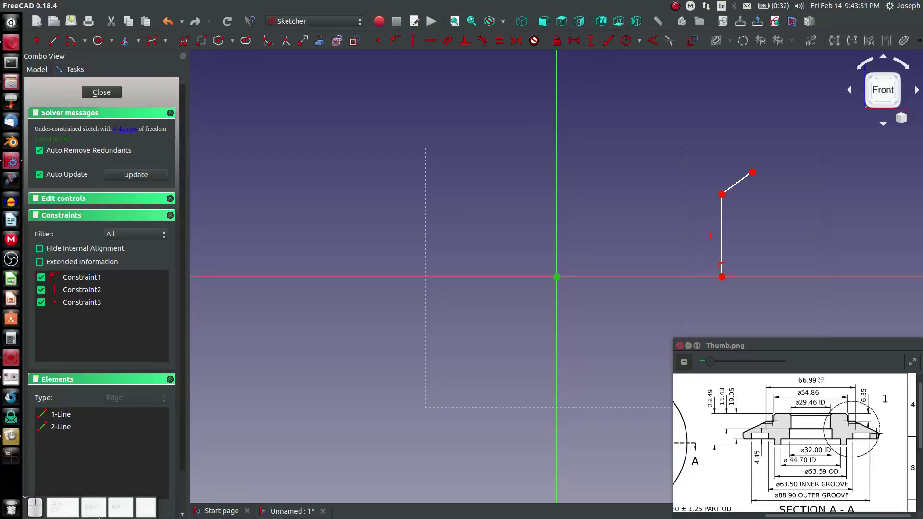
{"action": "left_click", "coordinate": [722, 277]}
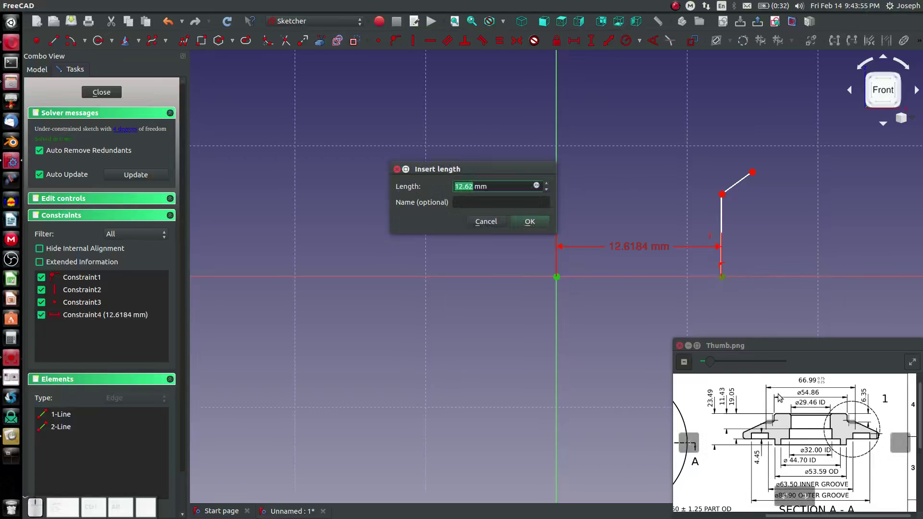
{"action": "left_click_drag", "start_coordinate": [498, 188], "coordinate": [437, 175]}
{"action": "type", "text": "29.46/2"}
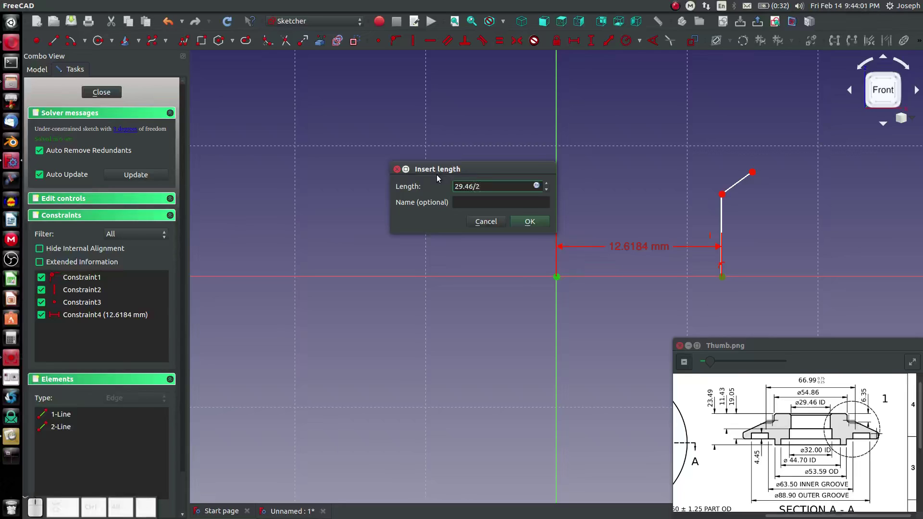
{"action": "key", "text": "Return"}
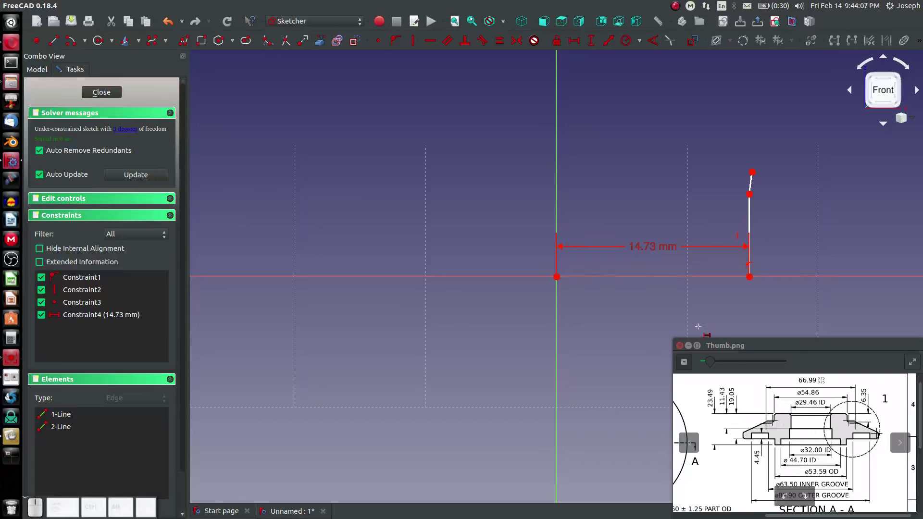
- Constrain the angle between the slanted line and the vertical line to 135°
{"action": "left_click", "coordinate": [752, 183]}
{"action": "left_click", "coordinate": [750, 209]}
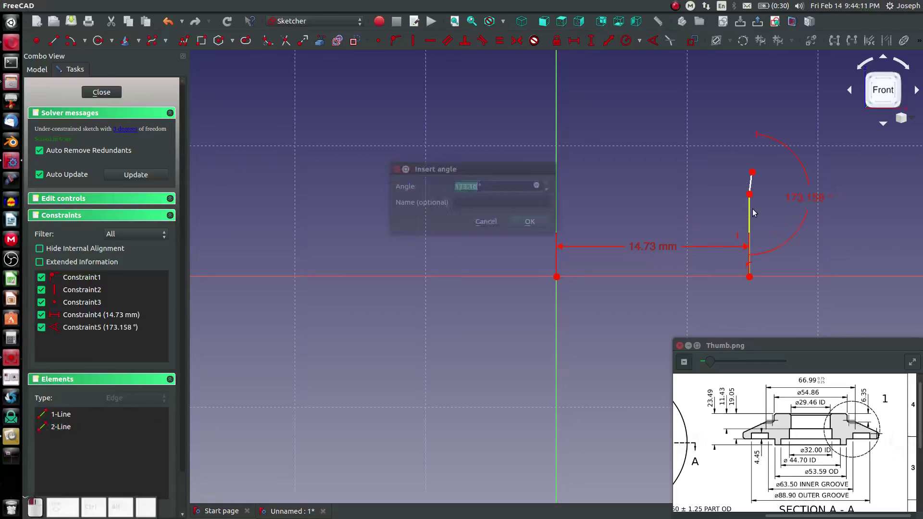
{"action": "type", "text": "135"}
{"action": "key", "text": "Return"}
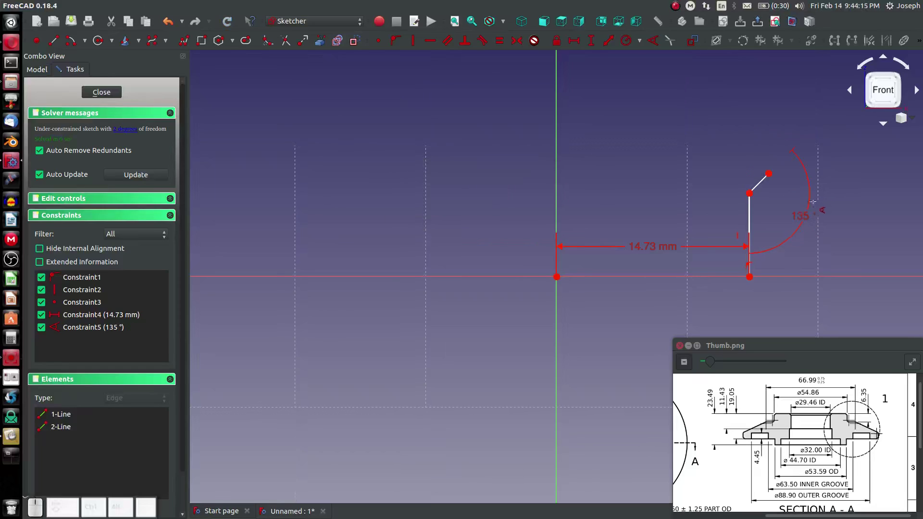
- Check the chamfer callout in Detail 1 of the drawing and constrain the slanted line's horizontal extent to 1.27 mm
{"action": "mouse_move", "coordinate": [685, 501]}
{"action": "left_mouse_down"}
{"action": "mouse_move", "coordinate": [786, 452]}
{"action": "mouse_move", "coordinate": [833, 401]}
{"action": "left_mouse_up"}
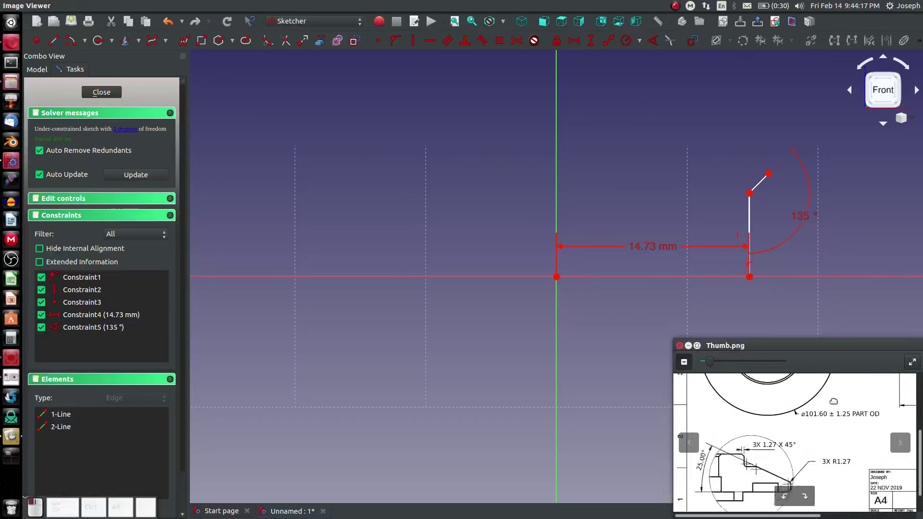
{"action": "left_click_drag", "start_coordinate": [788, 442], "coordinate": [797, 424]}
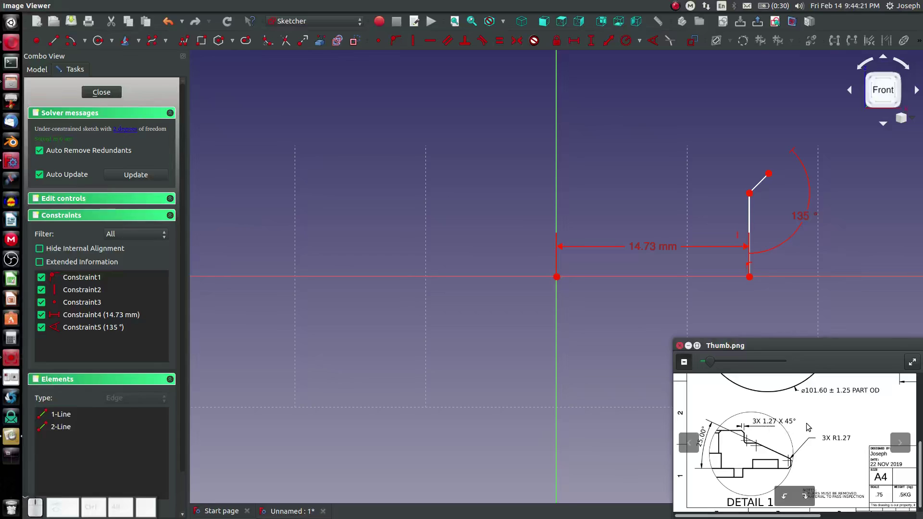
{"action": "mouse_move", "coordinate": [808, 428]}
{"action": "left_mouse_down"}
{"action": "mouse_move", "coordinate": [714, 489]}
{"action": "mouse_move", "coordinate": [727, 485]}
{"action": "mouse_move", "coordinate": [725, 494]}
{"action": "left_mouse_up"}
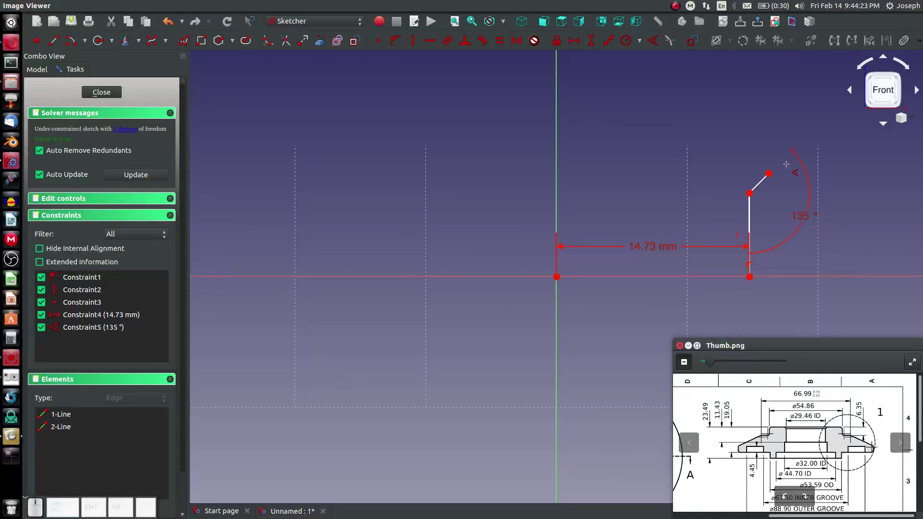
{"action": "left_click", "coordinate": [733, 167]}
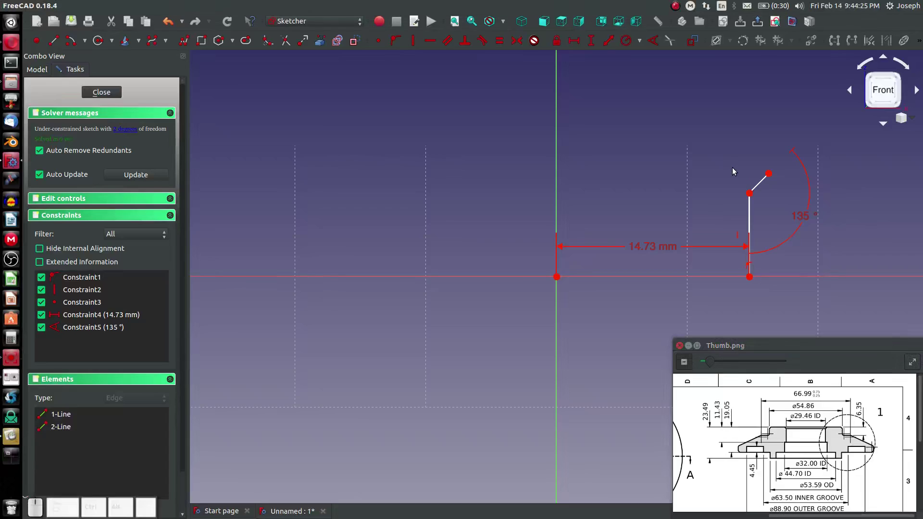
{"action": "key", "text": "l"}
{"action": "left_click", "coordinate": [749, 193]}
{"action": "left_click", "coordinate": [770, 174]}
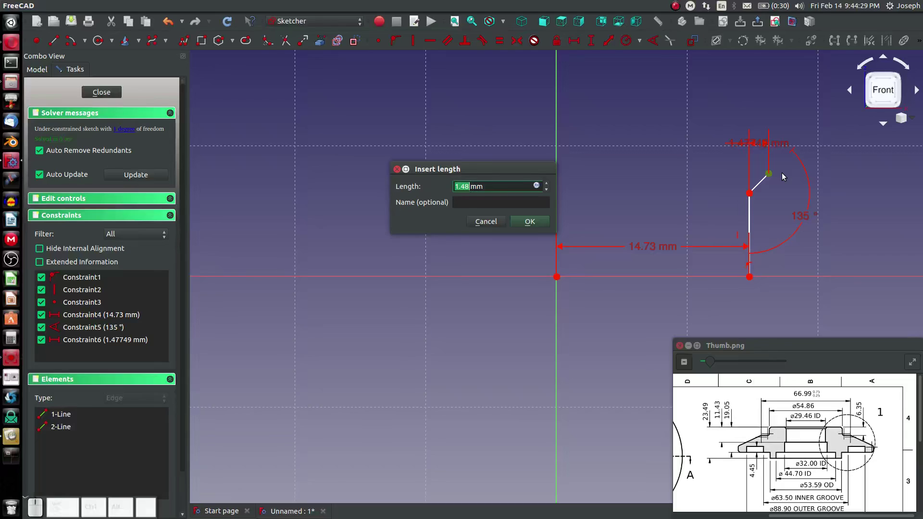
{"action": "type", "text": "1.2"}
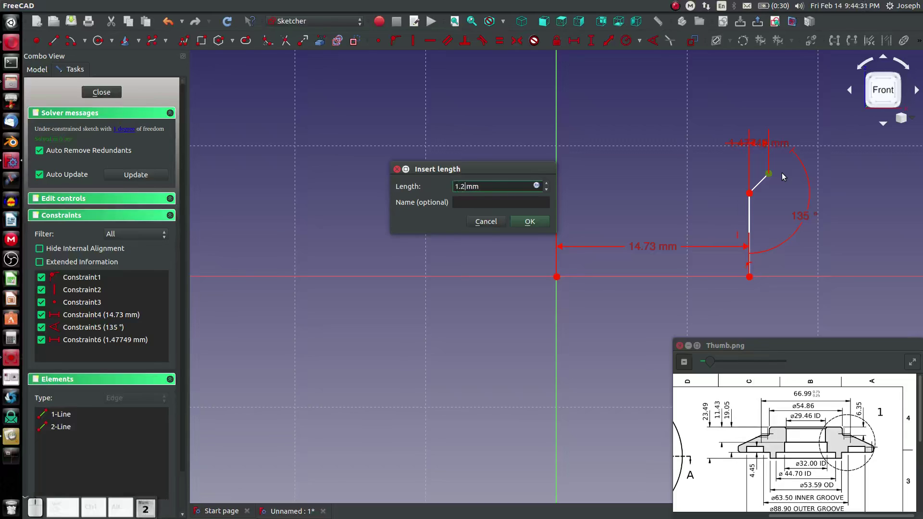
{"action": "type", "text": "7"}
{"action": "key", "text": "Return"}
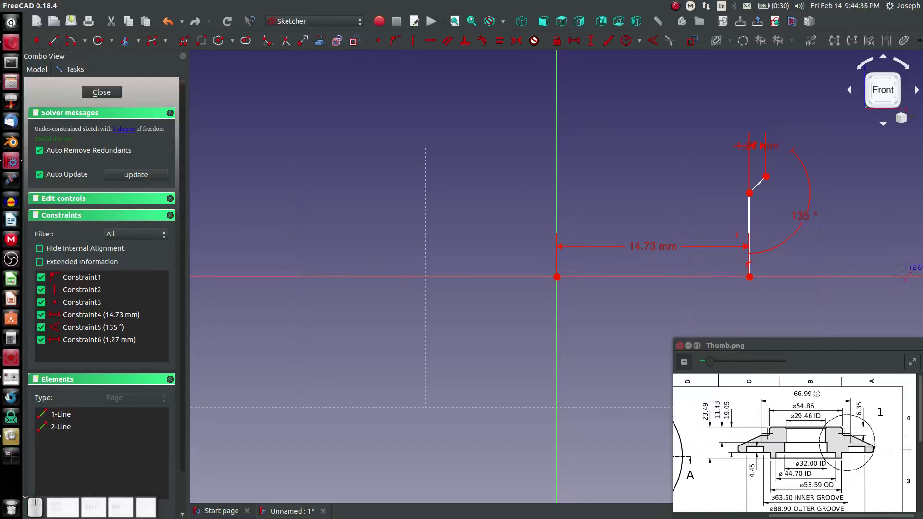
- Draw a horizontal line outward from the upper end of the slanted chamfer line
{"action": "left_click", "coordinate": [767, 177]}
{"action": "left_click", "coordinate": [835, 176]}
{"action": "key", "text": "Escape"}
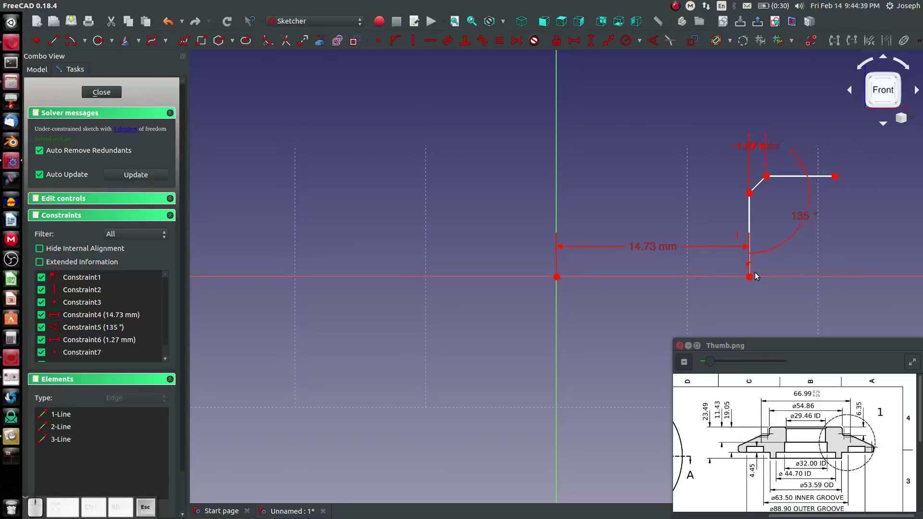
- Move the free end of the horizontal line farther outward and down, shifting the chamfer with it
{"action": "left_click_drag", "start_coordinate": [750, 278], "coordinate": [749, 278]}
{"action": "left_click_drag", "start_coordinate": [749, 193], "coordinate": [751, 194]}
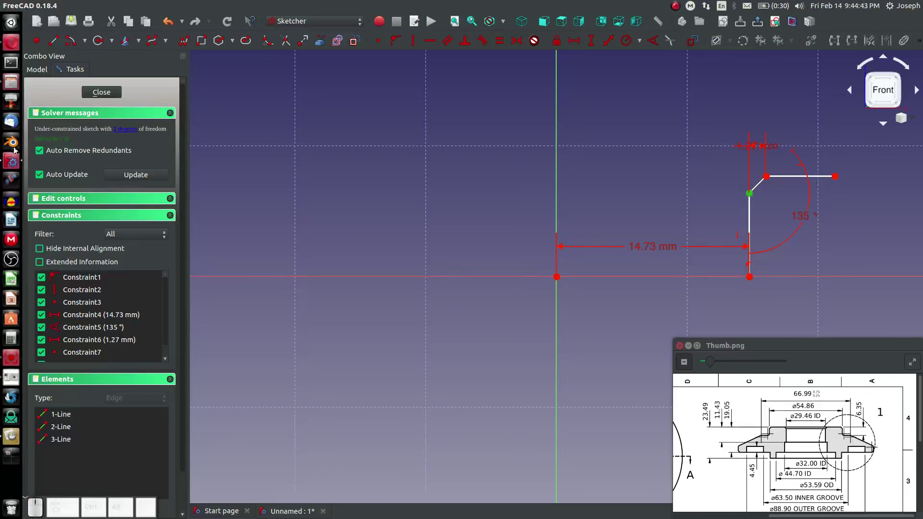
{"action": "left_click", "coordinate": [794, 176]}
{"action": "left_click", "coordinate": [645, 198]}
{"action": "left_click", "coordinate": [646, 199]}
{"action": "mouse_move", "coordinate": [835, 177]}
{"action": "left_mouse_down"}
{"action": "mouse_move", "coordinate": [834, 147]}
{"action": "mouse_move", "coordinate": [862, 166]}
{"action": "mouse_move", "coordinate": [868, 156]}
{"action": "mouse_move", "coordinate": [861, 209]}
{"action": "mouse_move", "coordinate": [861, 196]}
{"action": "left_mouse_up"}
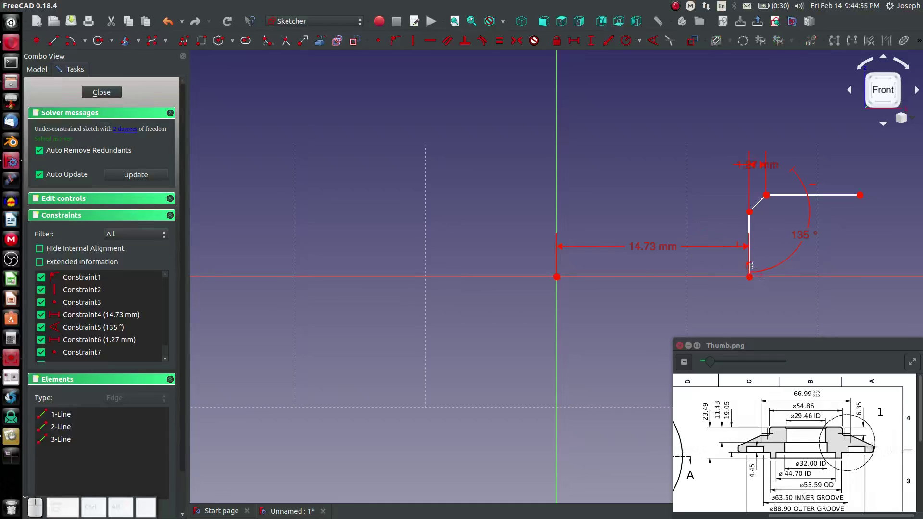
- Constrain the vertical distance from the vertical line's lower end to the chamfer's upper end to 11.43 mm
{"action": "left_click", "coordinate": [767, 195]}
{"action": "type", "text": "11.43"}
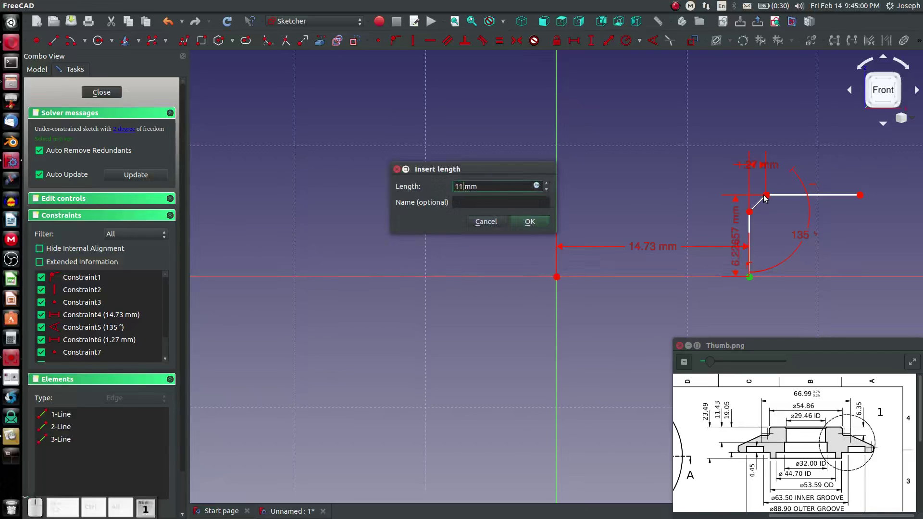
{"action": "key", "text": "Return"}
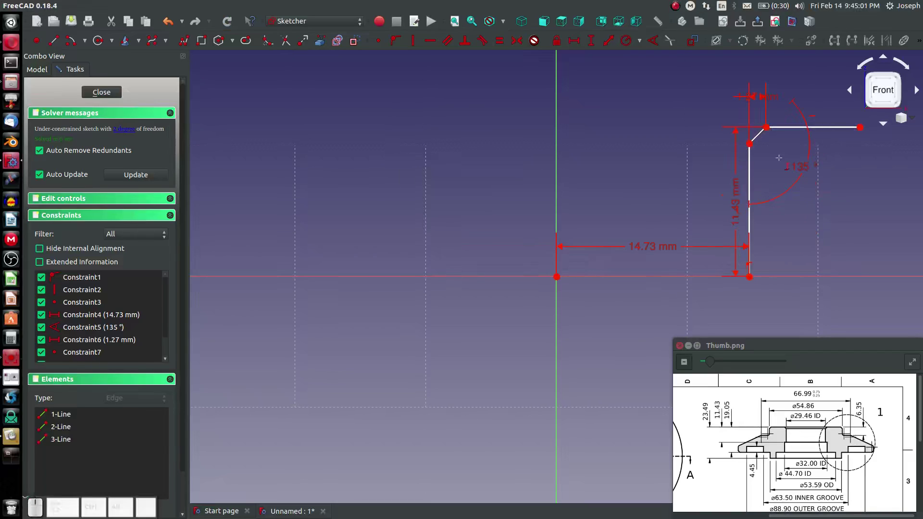
- Draw a slanted line outward and down from the horizontal line's free end and constrain it perpendicular to the first chamfer
{"action": "key", "text": "Escape"}
{"action": "left_click", "coordinate": [45, 40]}
{"action": "left_click", "coordinate": [860, 127]}
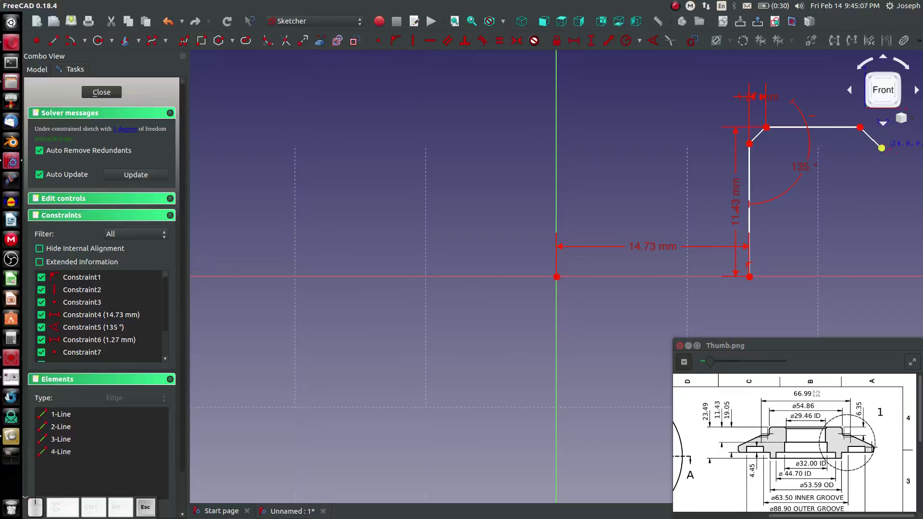
{"action": "left_click", "coordinate": [882, 148]}
{"action": "left_click", "coordinate": [760, 137]}
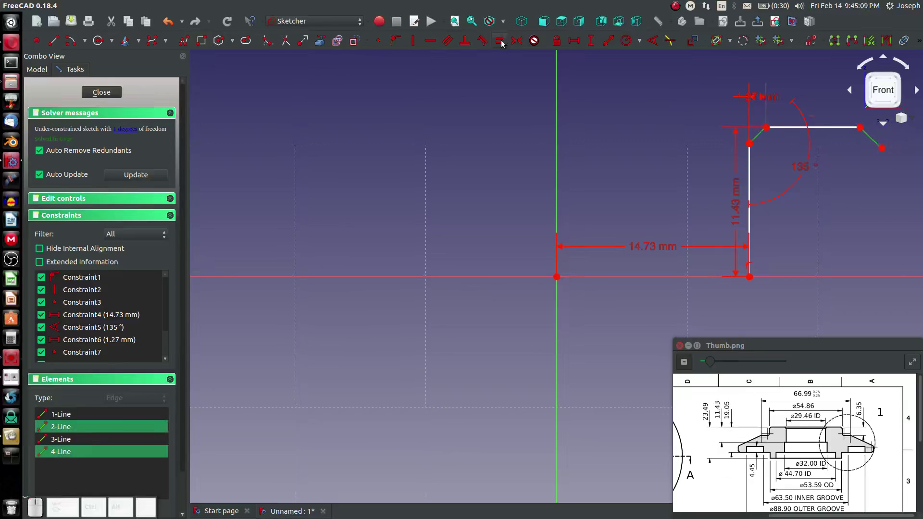
{"action": "left_click", "coordinate": [469, 41]}
{"action": "key", "text": "shift+h"}
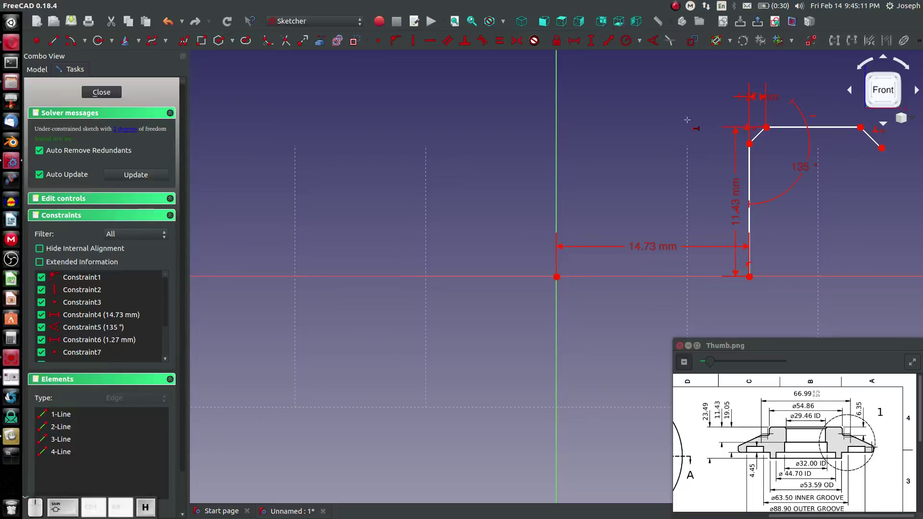
{"action": "left_click", "coordinate": [861, 128]}
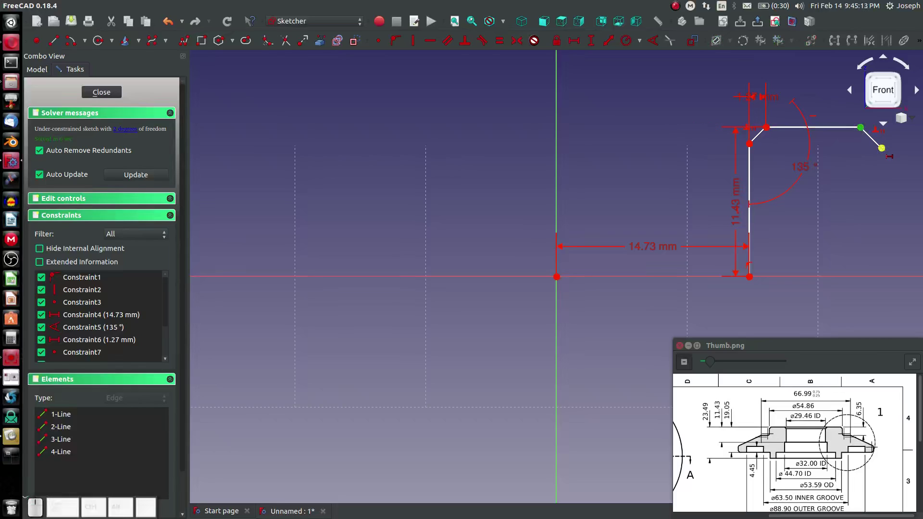
{"action": "key", "text": "Escape"}
{"action": "left_click", "coordinate": [873, 139]}
{"action": "key", "text": "Escape"}
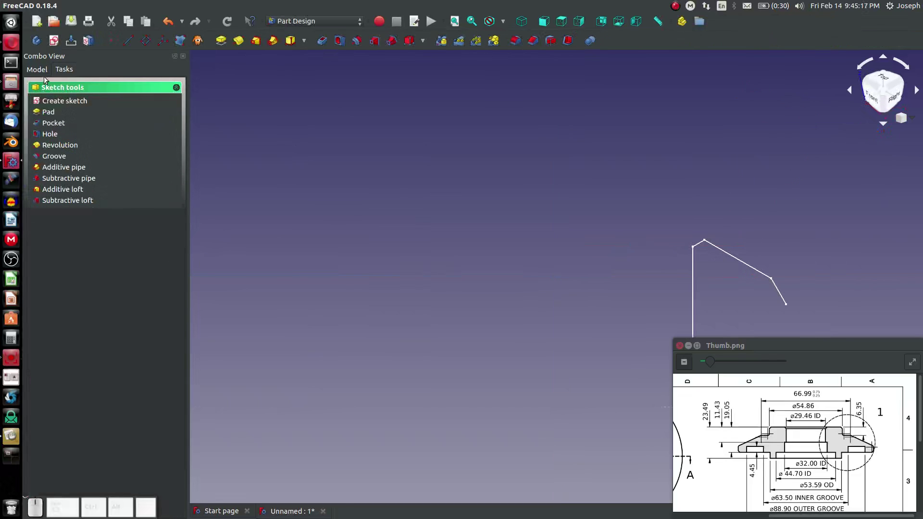
{"action": "left_click", "coordinate": [37, 70]}
{"action": "double_click", "coordinate": [57, 128]}
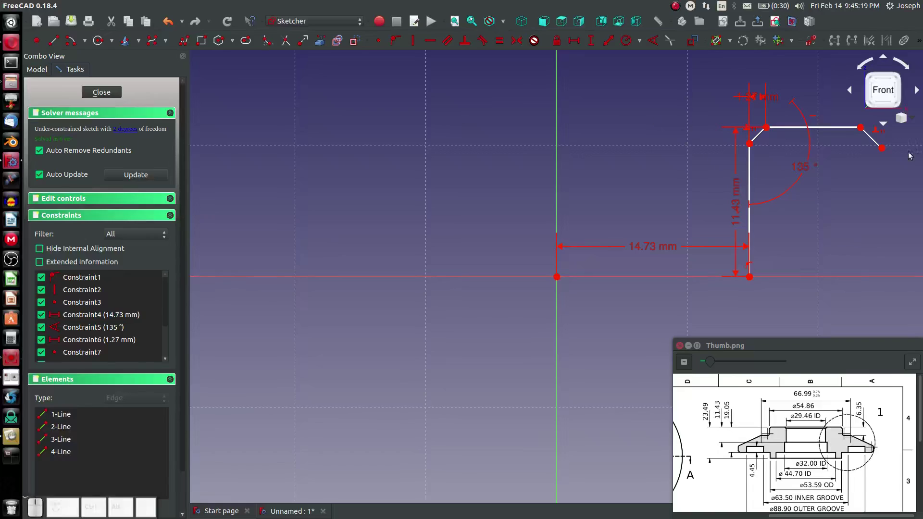
- Constrain the outer slanted line to equal length with the inner chamfer
{"action": "left_click", "coordinate": [870, 136]}
{"action": "left_click", "coordinate": [758, 141]}
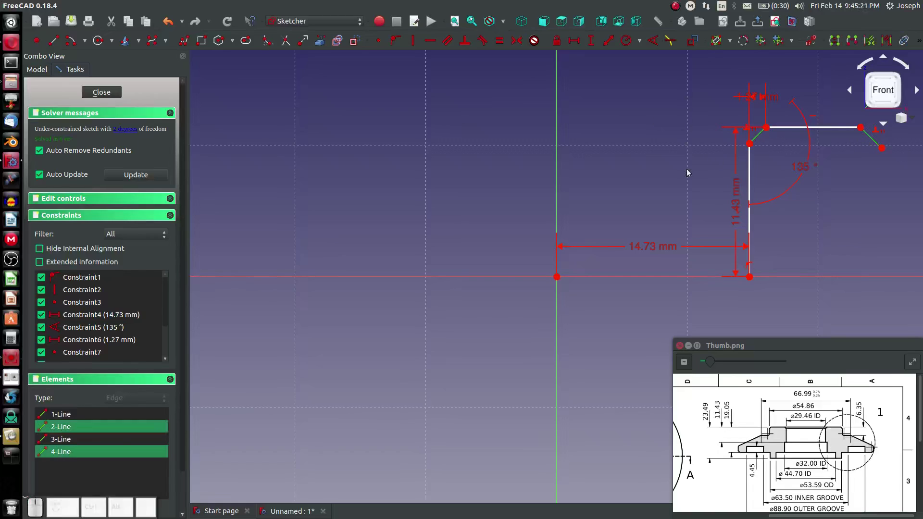
{"action": "key", "text": "Escape"}
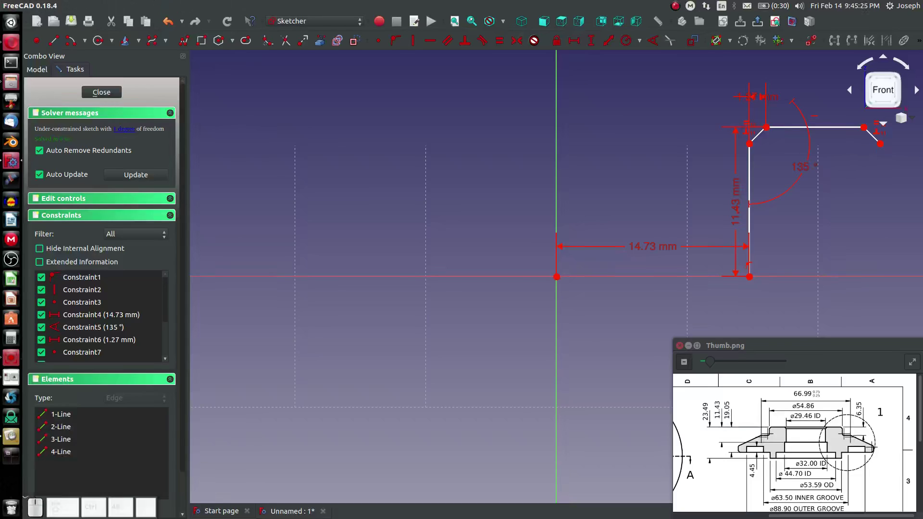
- Draw a short vertical line downward from the lower end of the outer chamfer
{"action": "left_click", "coordinate": [881, 144]}
{"action": "left_click", "coordinate": [880, 172]}
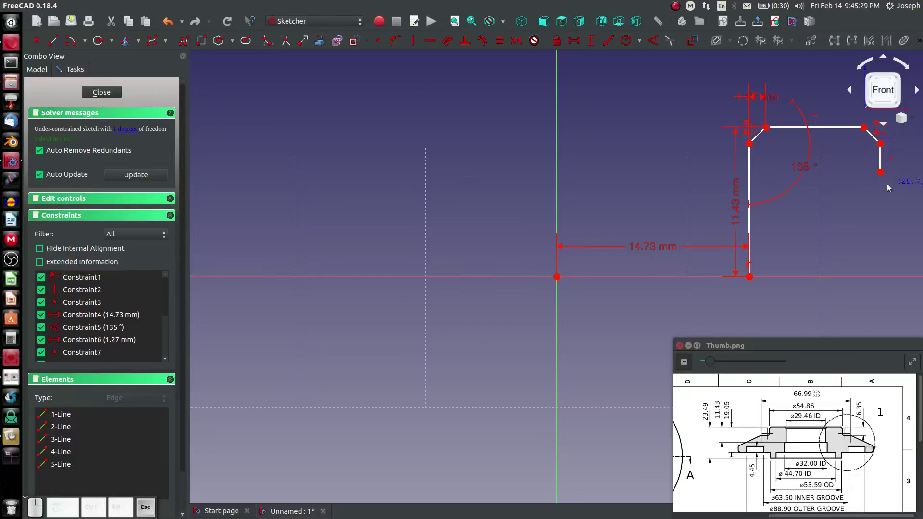
- Try to constrain the horizontal distance from the origin to the outer vertical line's upper end to 54.86 mm
{"action": "mouse_move", "coordinate": [846, 197]}
{"action": "middle_mouse_down"}
{"action": "mouse_move", "coordinate": [403, 200]}
{"action": "mouse_move", "coordinate": [471, 213]}
{"action": "middle_mouse_up"}
{"action": "mouse_move", "coordinate": [845, 423]}
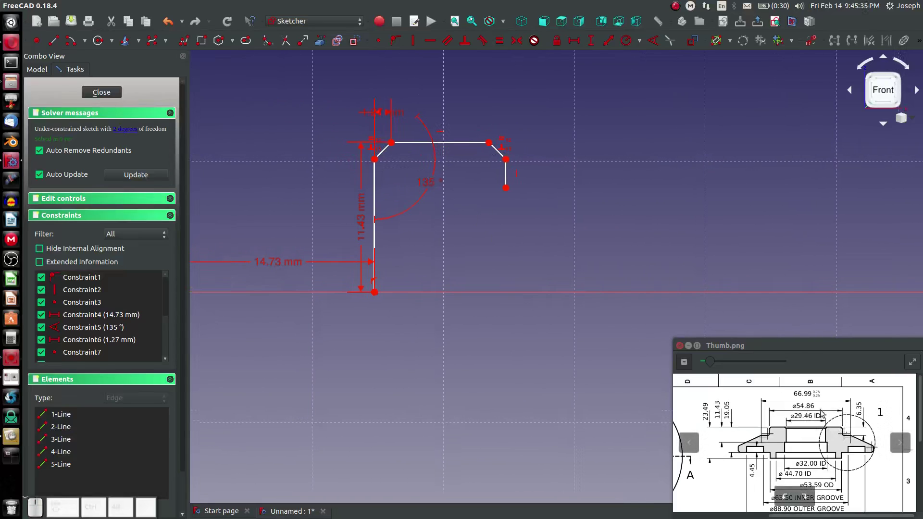
{"action": "middle_click_drag", "start_coordinate": [375, 312], "coordinate": [436, 330]}
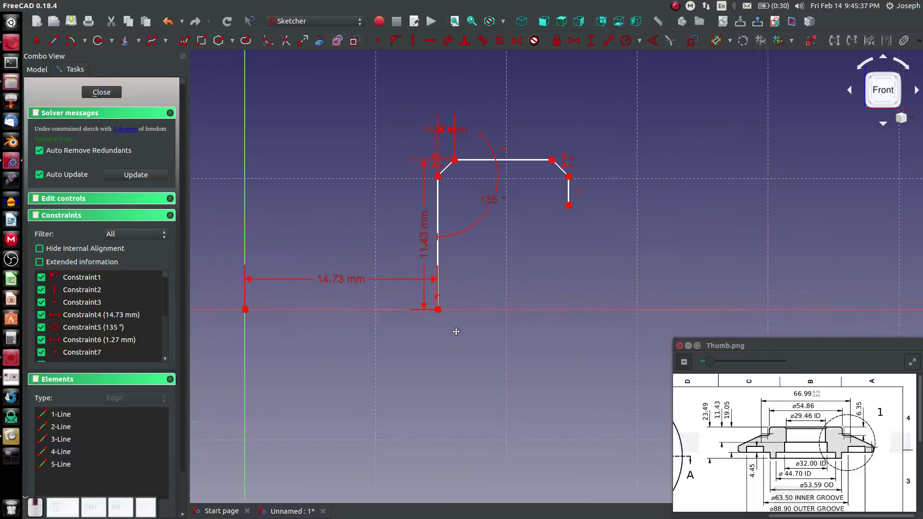
{"action": "key", "text": "shift+h"}
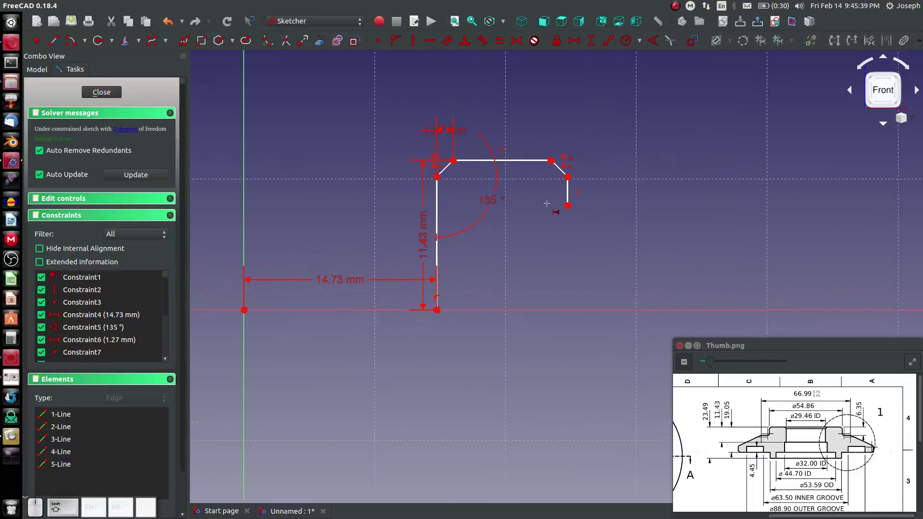
{"action": "left_click", "coordinate": [568, 178]}
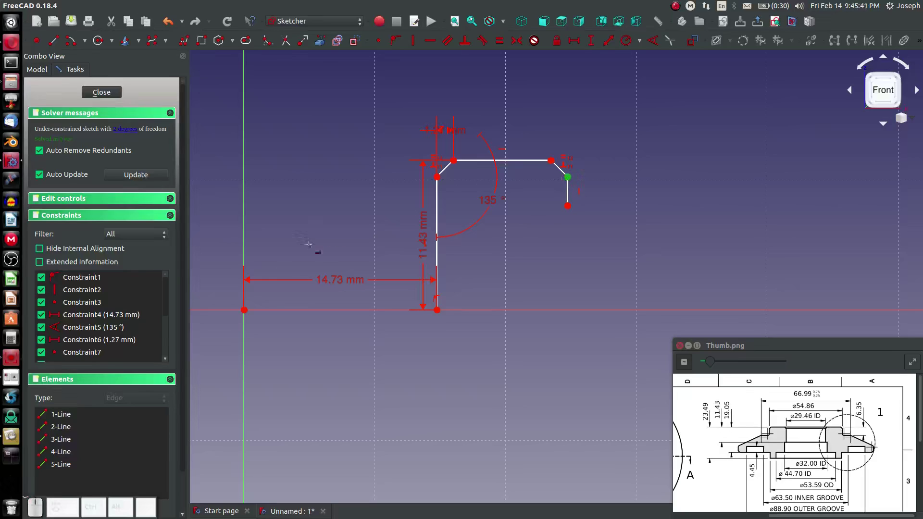
{"action": "left_click", "coordinate": [245, 303]}
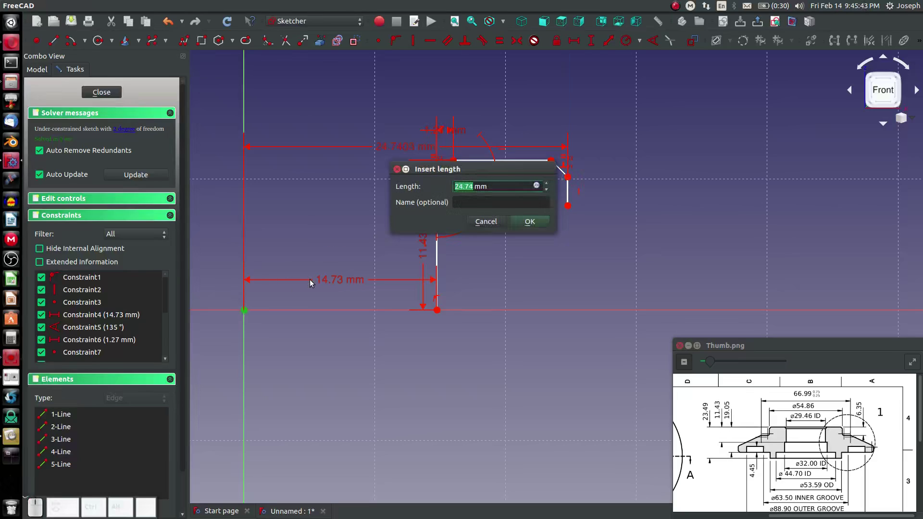
{"action": "type", "text": "54.86"}
{"action": "key", "text": "Return"}
{"action": "key", "text": "Escape"}
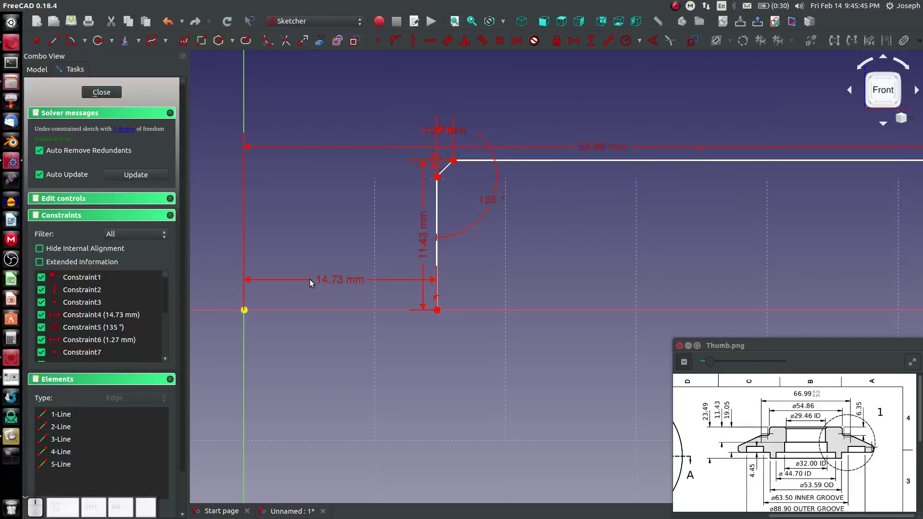
- Change the 54.86 mm distance to 54.86/2 mm and undo the dimension on the outer vertical line
{"action": "double_click", "coordinate": [584, 145]}
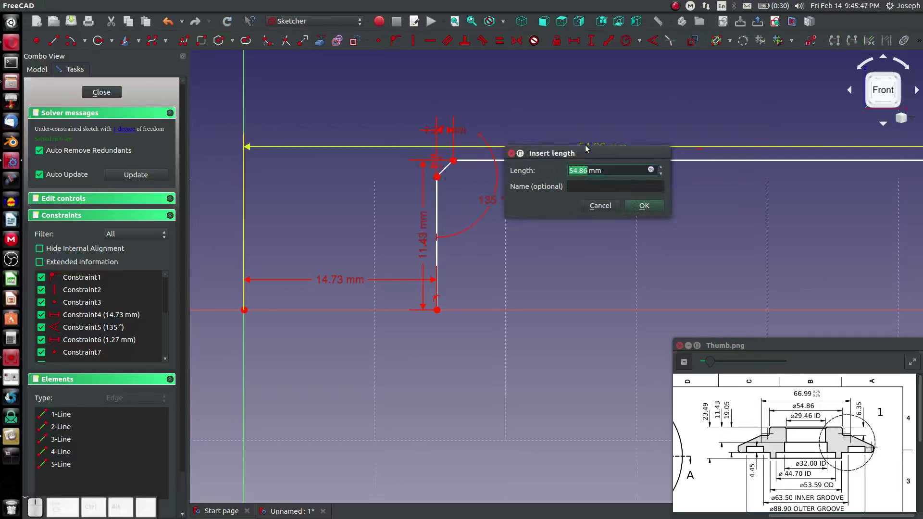
{"action": "key", "text": "End"}
{"action": "type", "text": "/2"}
{"action": "key", "text": "Return"}
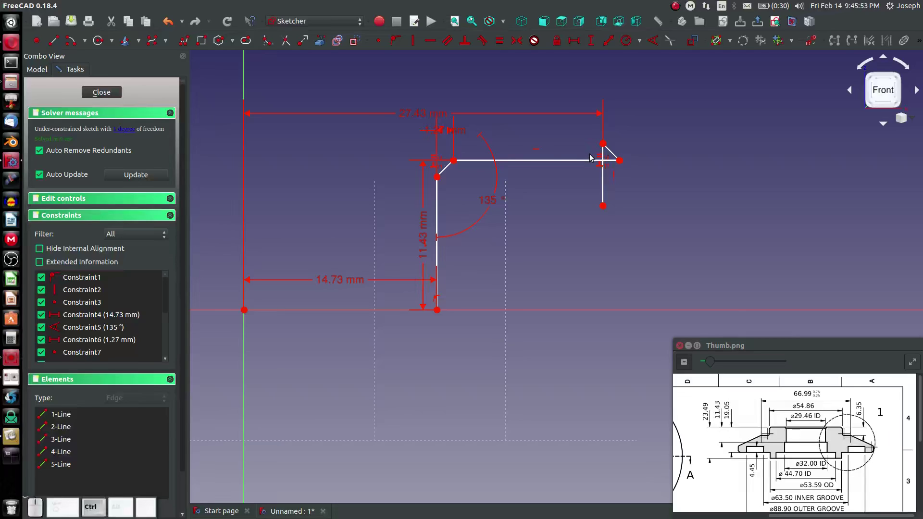
{"action": "key", "text": "ctrl+z"}
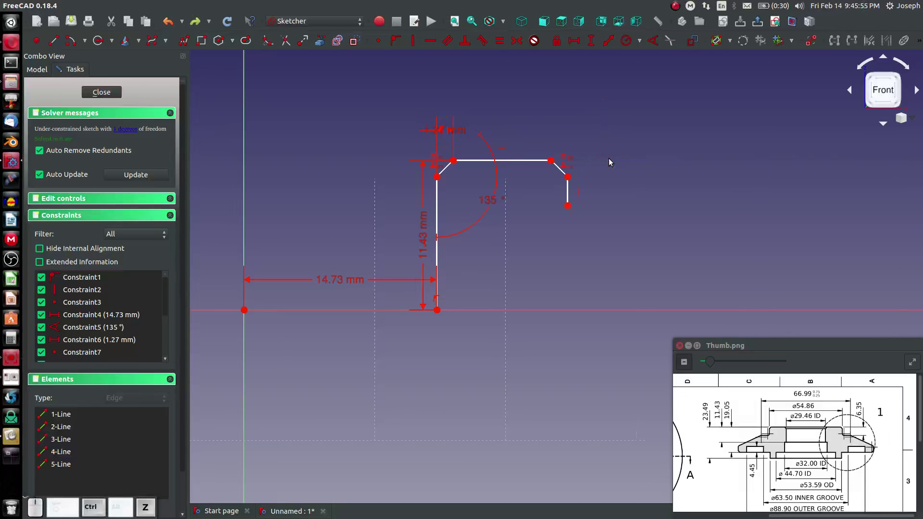
{"action": "key", "text": "ctrl+z"}
- Try a 54.86 mm horizontal distance from the origin to the outer end of the horizontal line, and undo it
{"action": "key", "text": "shift+h"}
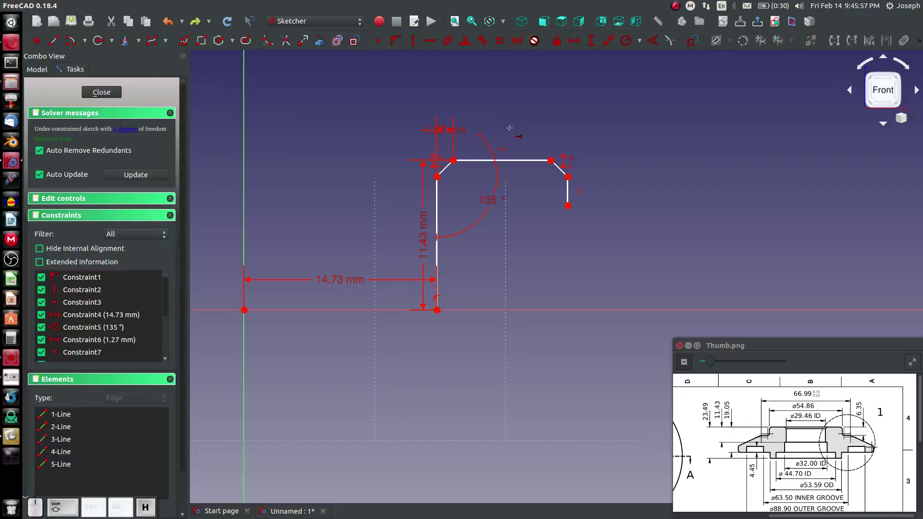
{"action": "left_click", "coordinate": [552, 160]}
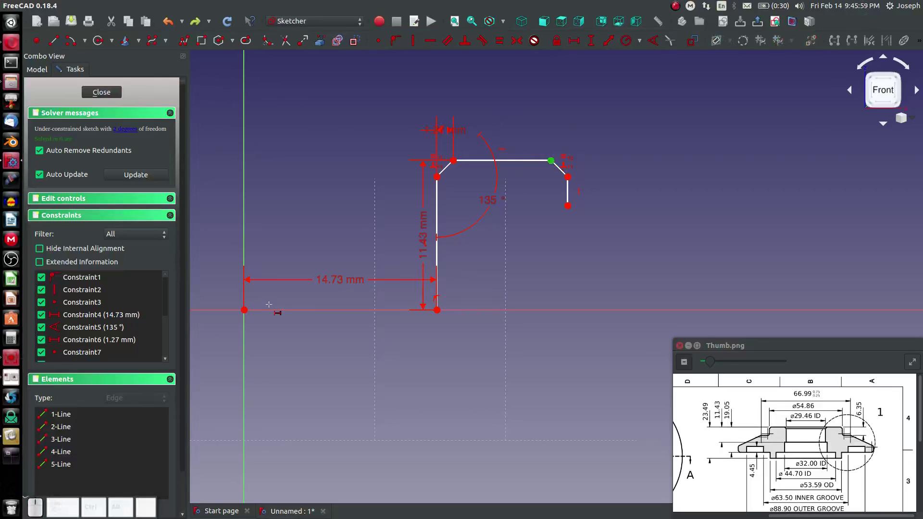
{"action": "left_click", "coordinate": [244, 310]}
{"action": "type", "text": "54.8"}
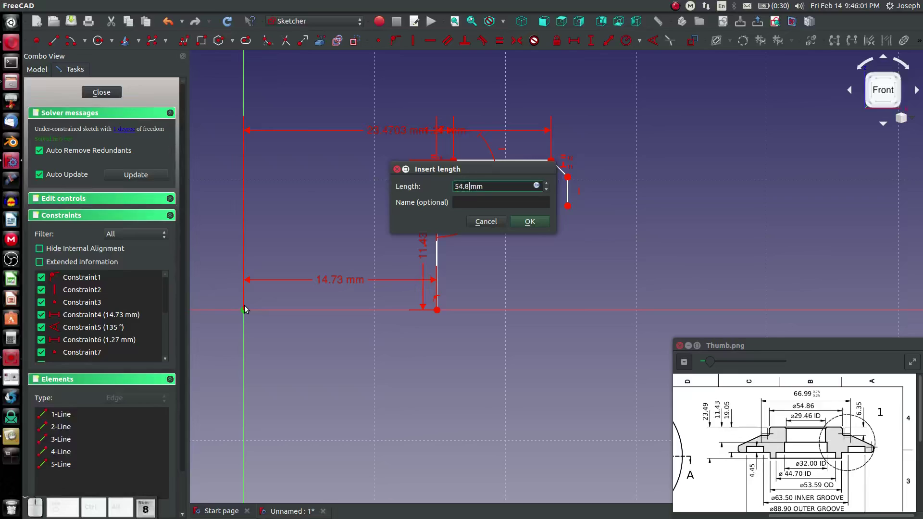
{"action": "type", "text": "6"}
{"action": "key", "text": "Return"}
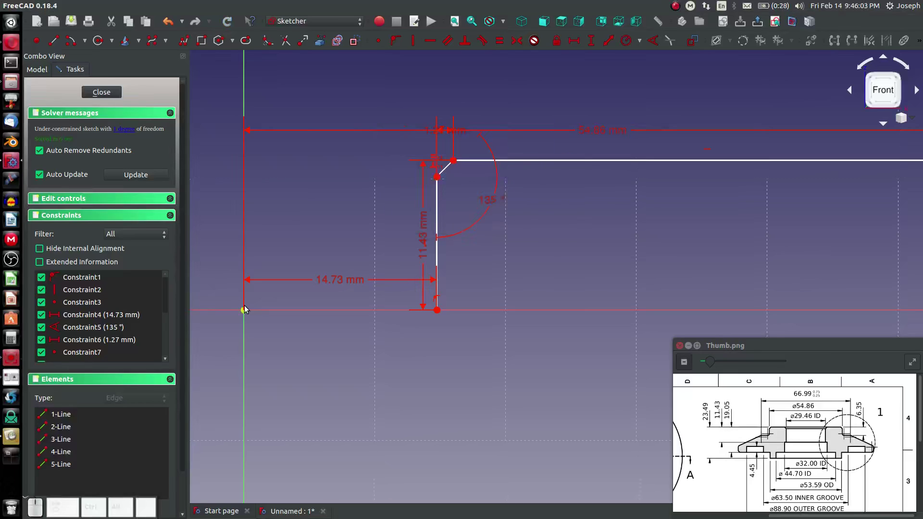
{"action": "key", "text": "ctrl+z"}
- Constrain the horizontal distance from the origin to the outer vertical line's upper end to 54.86/2 mm
{"action": "left_click", "coordinate": [244, 310]}
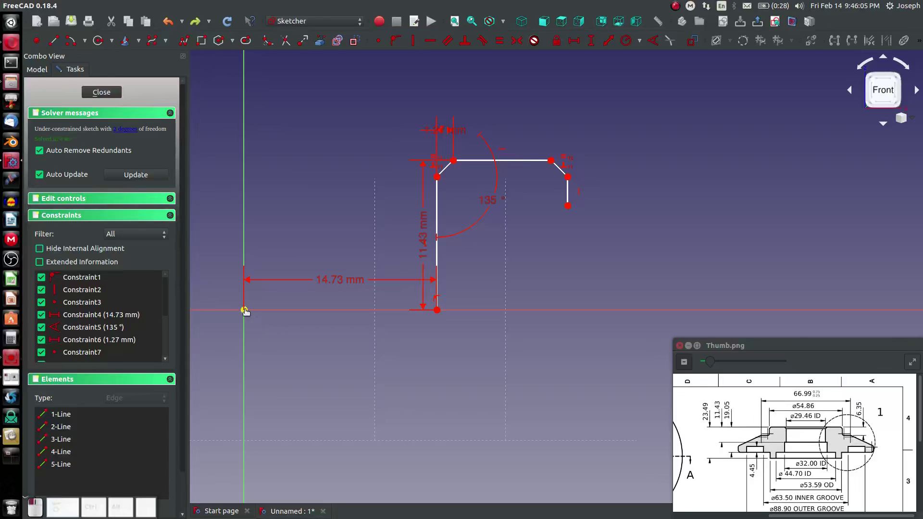
{"action": "left_click", "coordinate": [568, 177]}
{"action": "key", "text": "shift+h"}
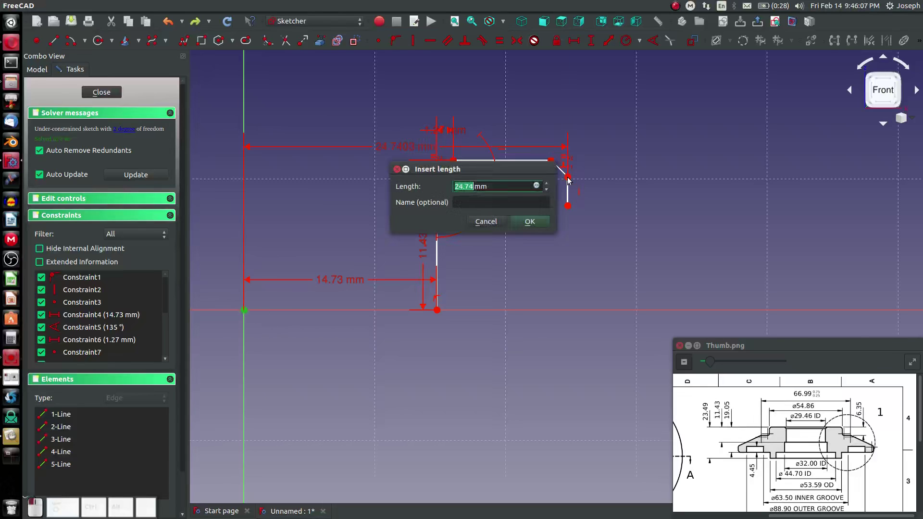
{"action": "type", "text": "54.86/"}
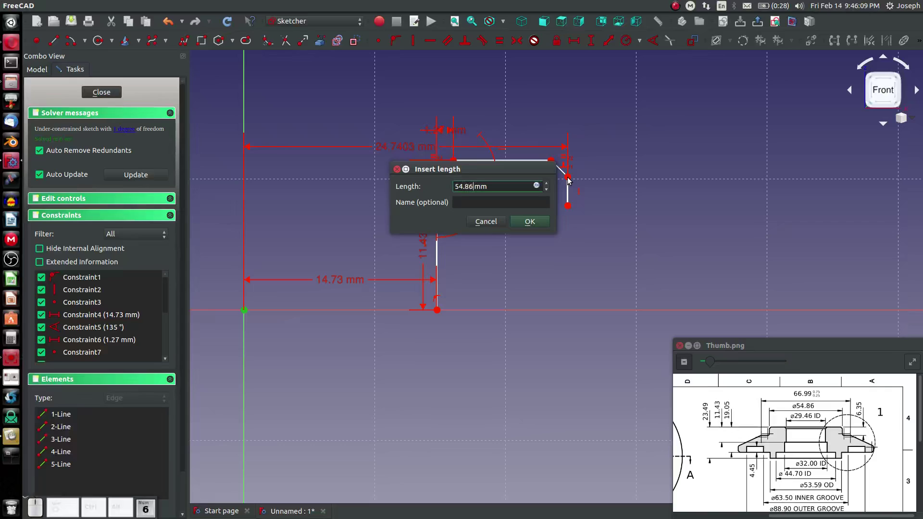
{"action": "type", "text": "2"}
{"action": "key", "text": "Return"}
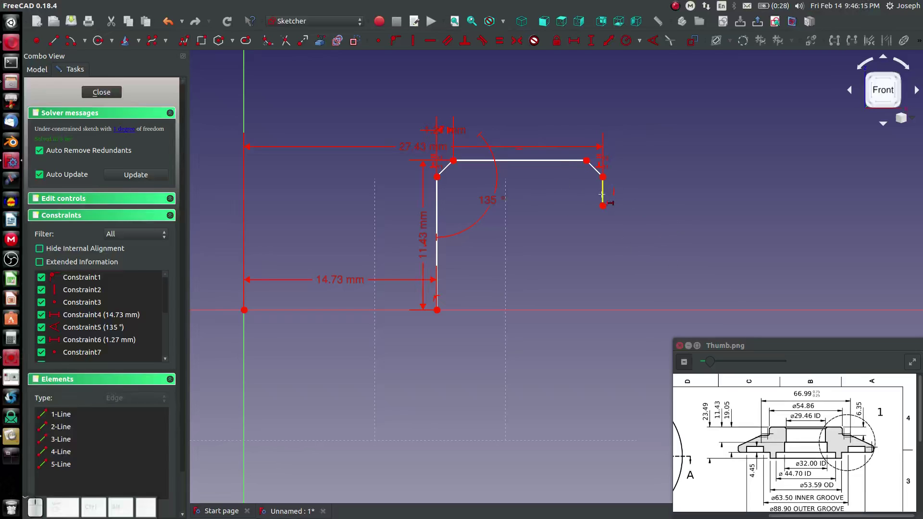
{"action": "key", "text": "Escape"}
- Lengthen the outer vertical line downward and draw an outward-curving arc of about 2.1 mm radius from its lower end
{"action": "left_click_drag", "start_coordinate": [603, 206], "coordinate": [603, 234]}
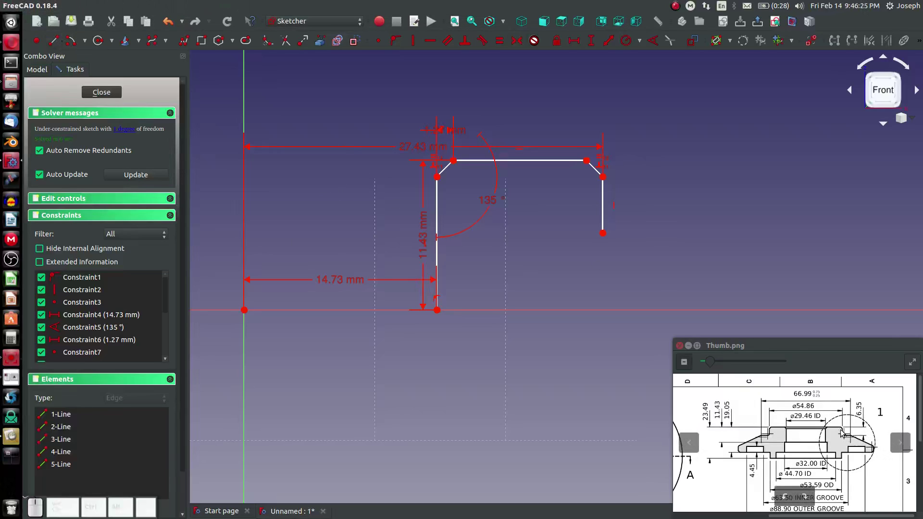
{"action": "left_click", "coordinate": [71, 40]}
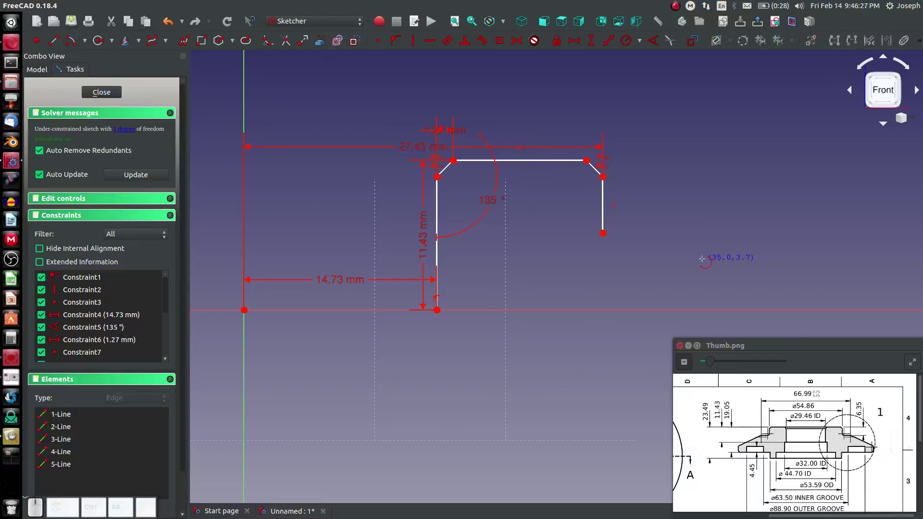
{"action": "left_click", "coordinate": [631, 235]}
{"action": "left_click", "coordinate": [603, 233]}
{"action": "left_click", "coordinate": [629, 264]}
{"action": "key", "text": "Escape"}
- Check the radius callout in Detail 1 of the drawing and constrain the arc's radius to 1.27 mm
{"action": "key", "text": "shift+r"}
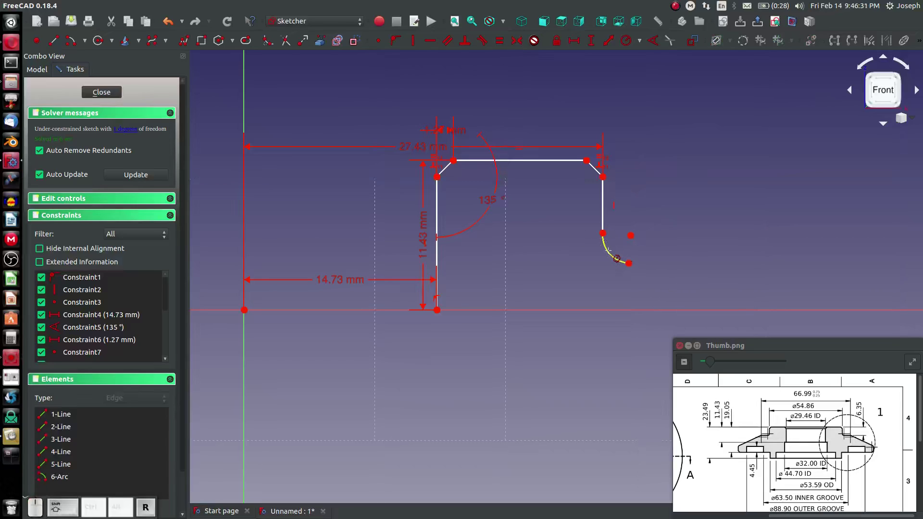
{"action": "left_click", "coordinate": [610, 254]}
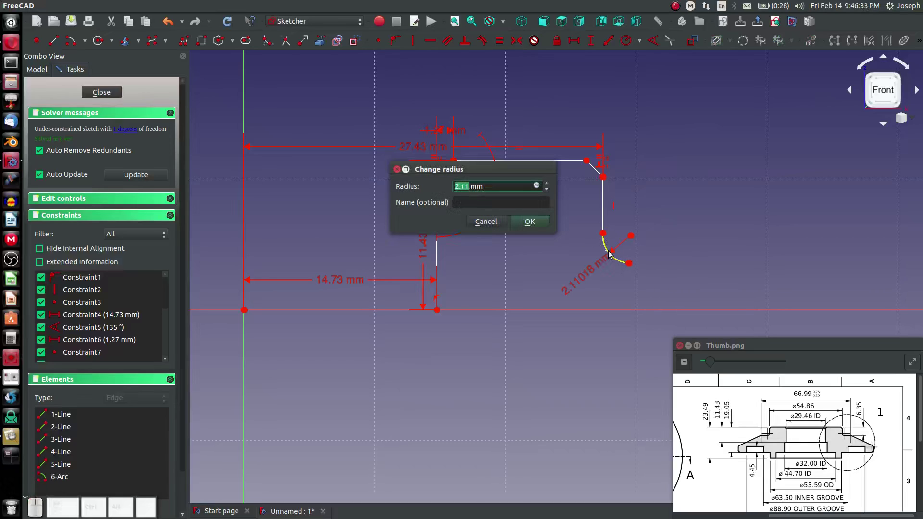
{"action": "left_click_drag", "start_coordinate": [744, 483], "coordinate": [874, 398]}
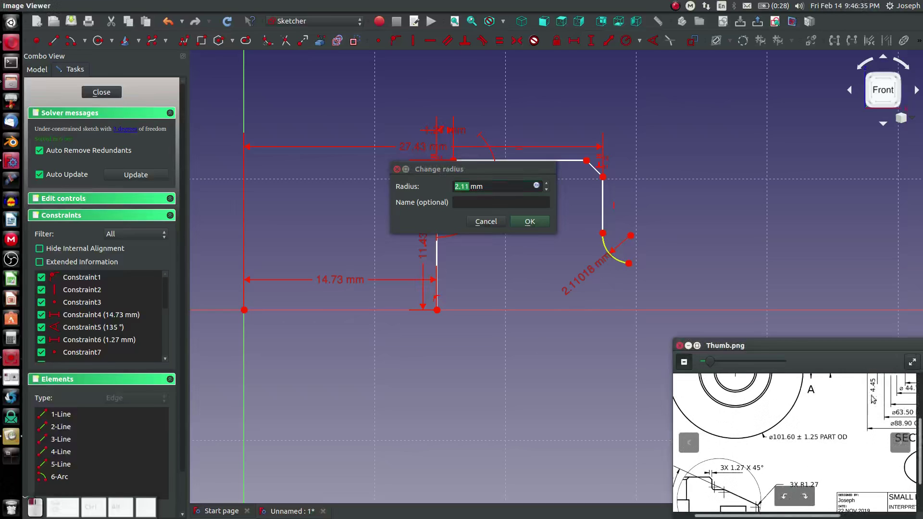
{"action": "left_click_drag", "start_coordinate": [783, 444], "coordinate": [853, 391]}
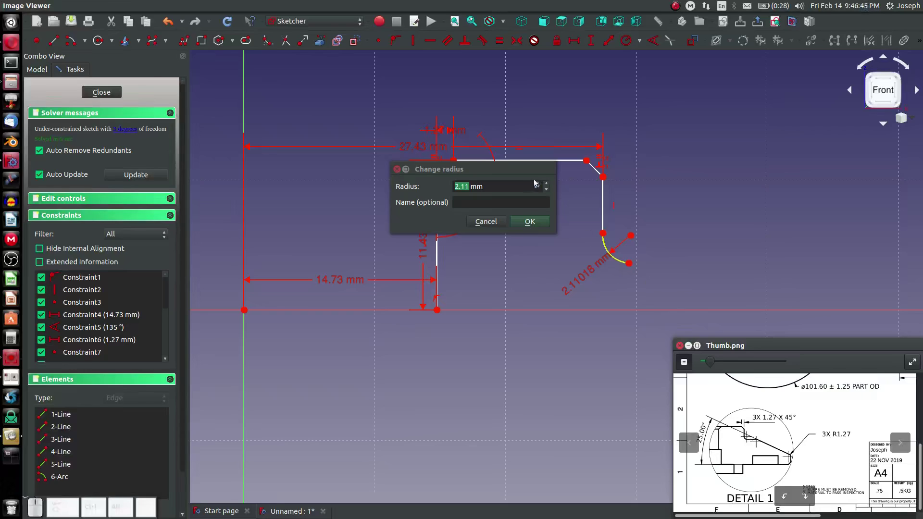
{"action": "left_click", "coordinate": [489, 191]}
{"action": "left_click_drag", "start_coordinate": [470, 188], "coordinate": [453, 187]}
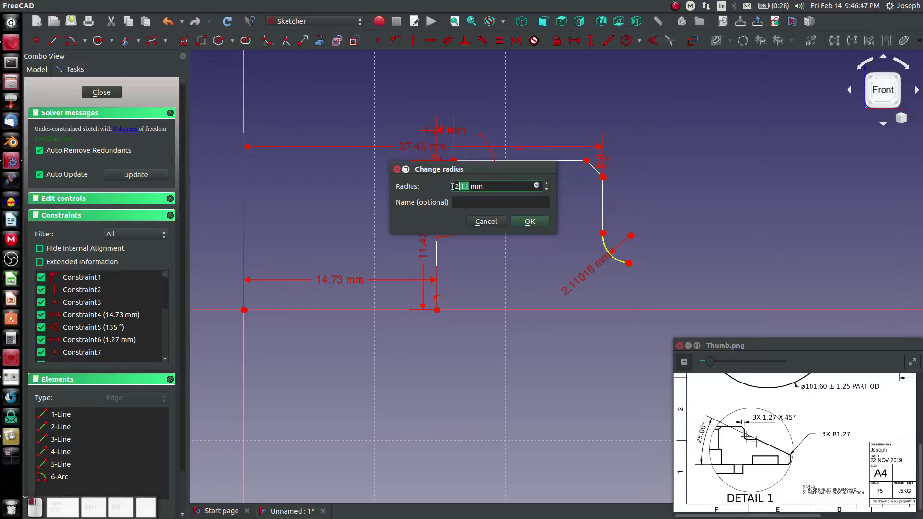
{"action": "type", "text": "1.27"}
{"action": "key", "text": "Return"}
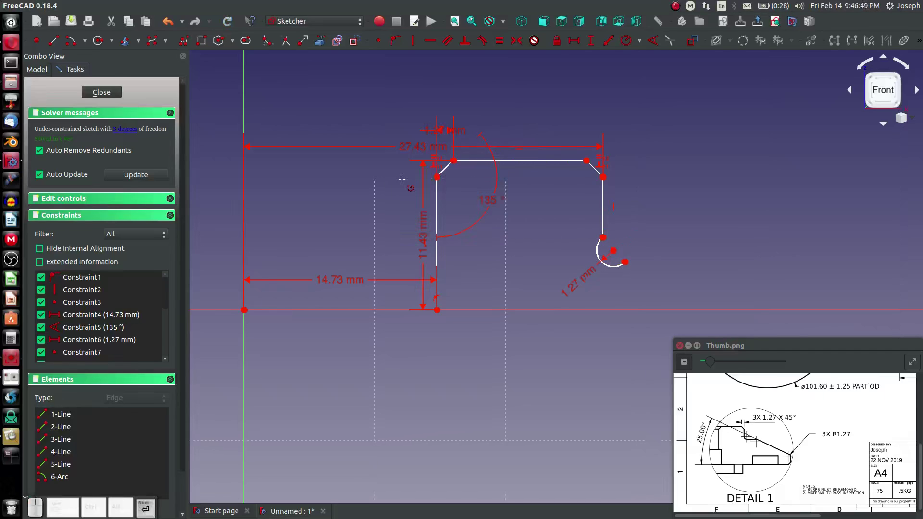
{"action": "key", "text": "Escape"}
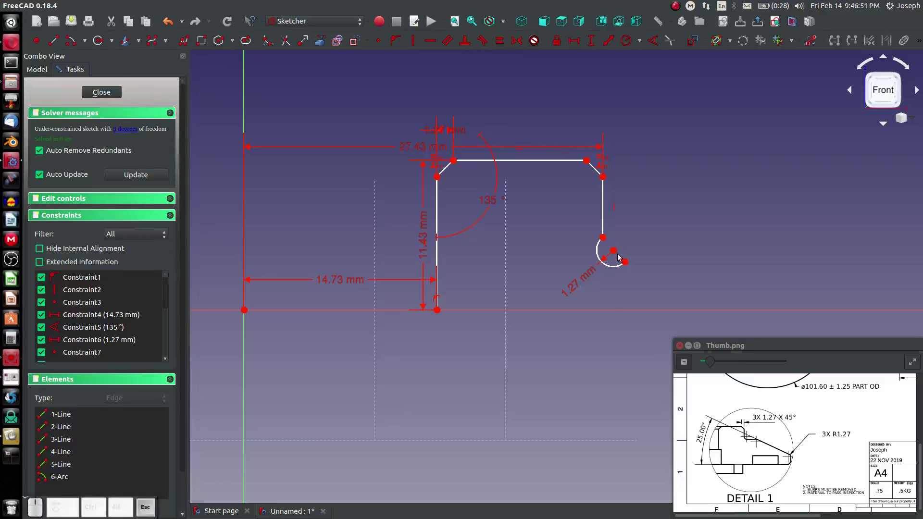
- Align the arc's centre horizontally with its upper end and vertically with its lower end
{"action": "left_click", "coordinate": [613, 250]}
{"action": "left_click", "coordinate": [603, 238]}
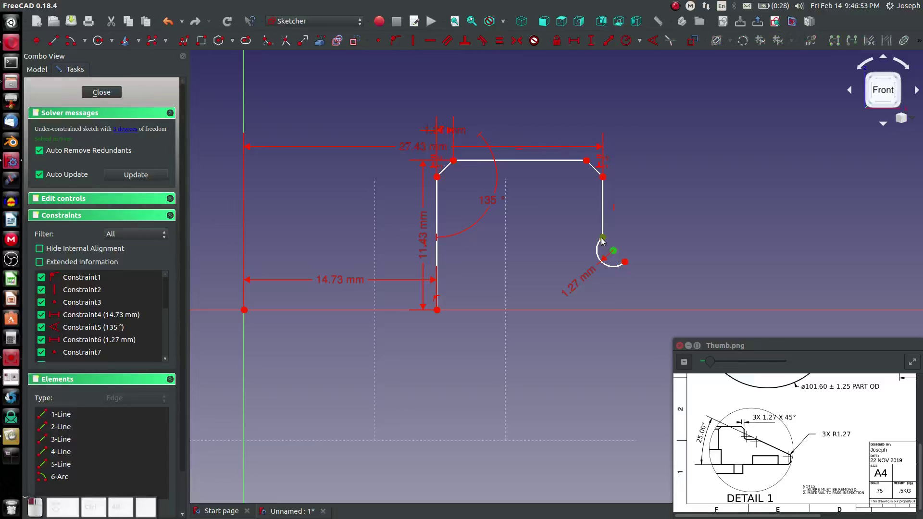
{"action": "key", "text": "h"}
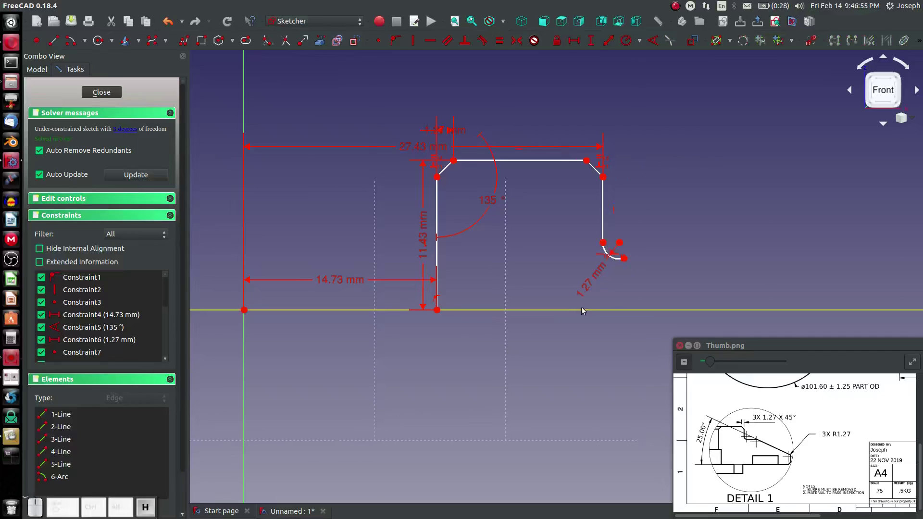
{"action": "left_click", "coordinate": [623, 259]}
{"action": "left_click", "coordinate": [619, 244]}
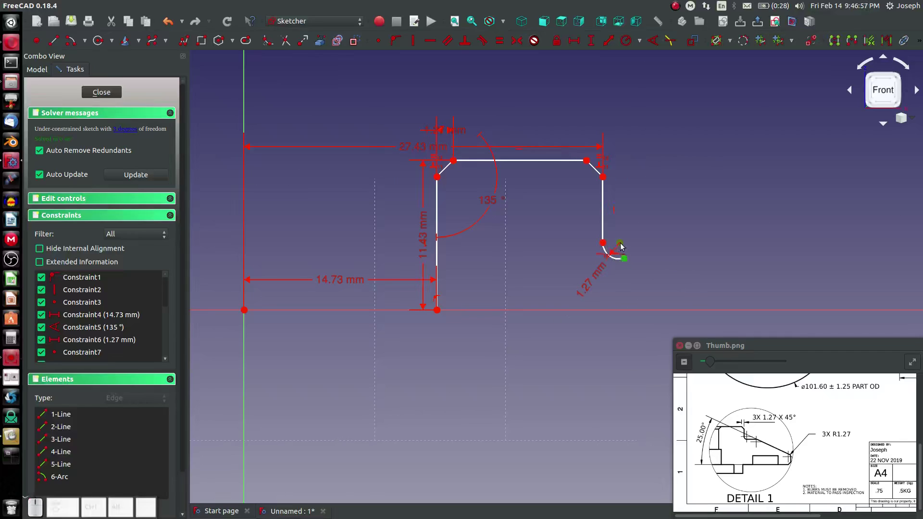
{"action": "key", "text": "v"}
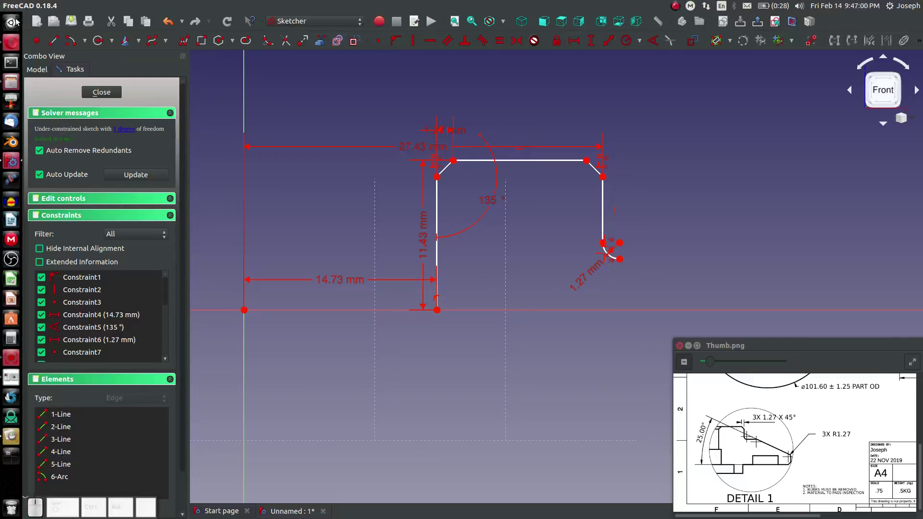
- Draw a very short line outward from the arc's lower end and constrain it horizontal
{"action": "left_click", "coordinate": [54, 41]}
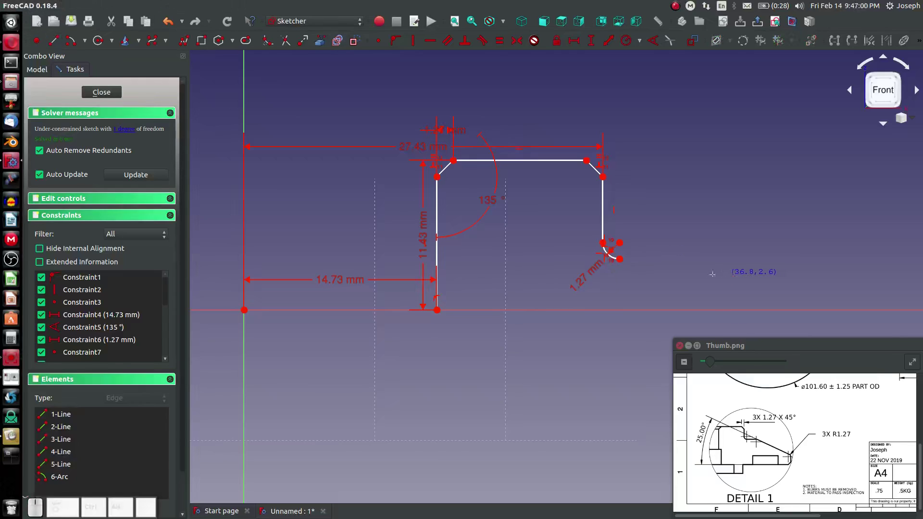
{"action": "left_click", "coordinate": [620, 260]}
{"action": "left_click", "coordinate": [621, 261]}
{"action": "key", "text": "Escape"}
{"action": "scroll", "coordinate": [628, 259], "scroll_direction": "down", "scroll_amount": 5}
{"action": "scroll", "coordinate": [628, 260], "scroll_direction": "up", "scroll_amount": 12}
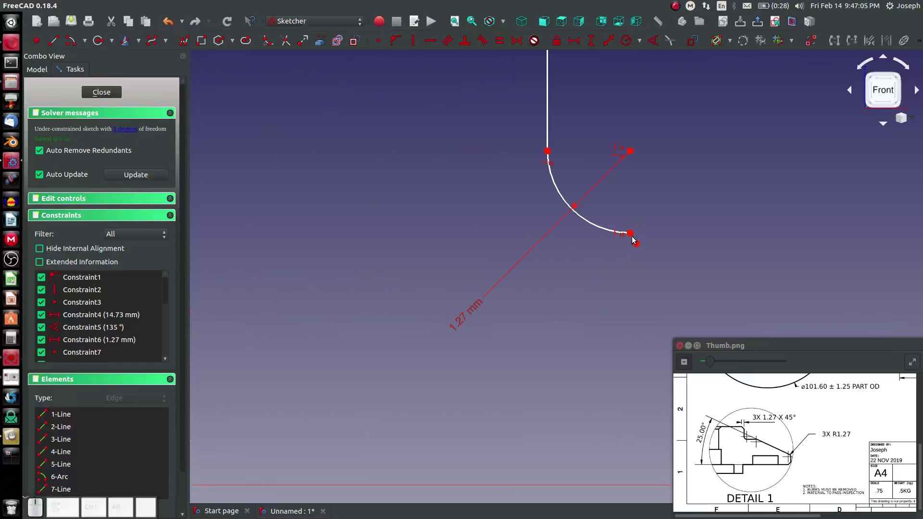
{"action": "scroll", "coordinate": [635, 245], "scroll_direction": "up", "scroll_amount": 8}
{"action": "left_click_drag", "start_coordinate": [675, 317], "coordinate": [791, 152]}
{"action": "left_click", "coordinate": [757, 152]}
{"action": "key", "text": "h"}
{"action": "scroll", "coordinate": [701, 189], "scroll_direction": "down", "scroll_amount": 10}
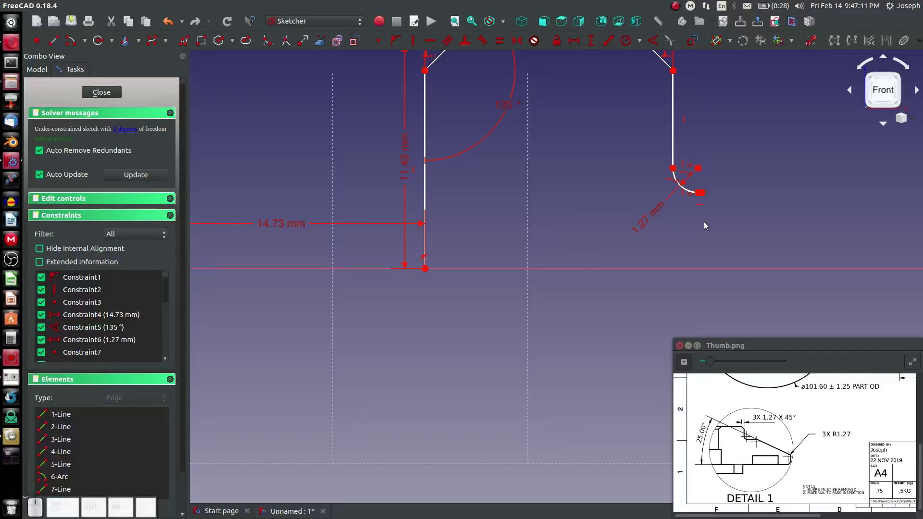
- Check the section view's diameters, constrain the origin-to-line-end horizontal distance to 33.495 mm, and move that dimension above the profile
{"action": "left_click_drag", "start_coordinate": [816, 412], "coordinate": [587, 474]}
{"action": "mouse_move", "coordinate": [821, 431]}
{"action": "left_mouse_down"}
{"action": "mouse_move", "coordinate": [765, 511]}
{"action": "mouse_move", "coordinate": [817, 428]}
{"action": "left_mouse_up"}
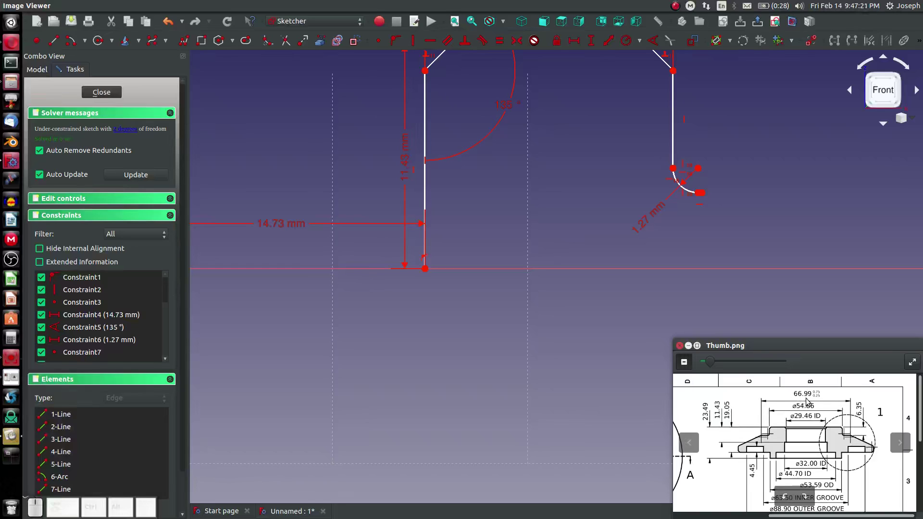
{"action": "scroll", "coordinate": [759, 273], "scroll_direction": "down", "scroll_amount": 3}
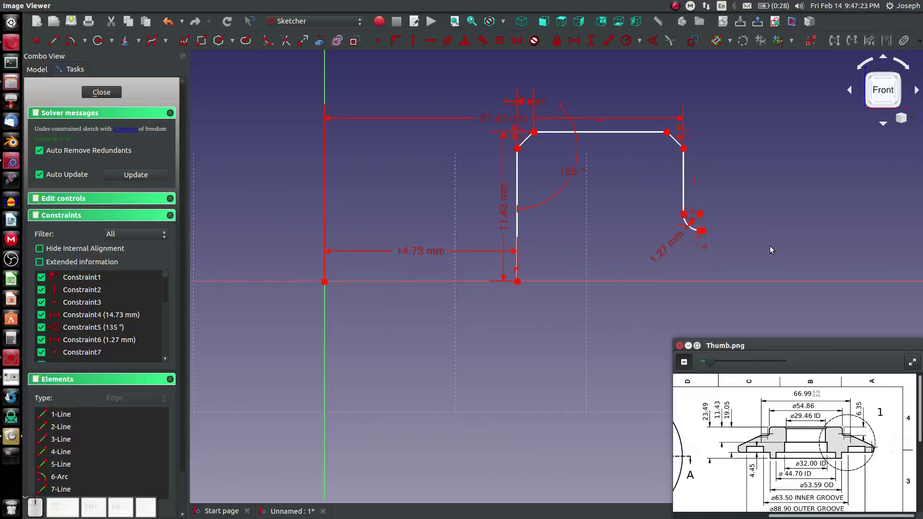
{"action": "key", "text": "l"}
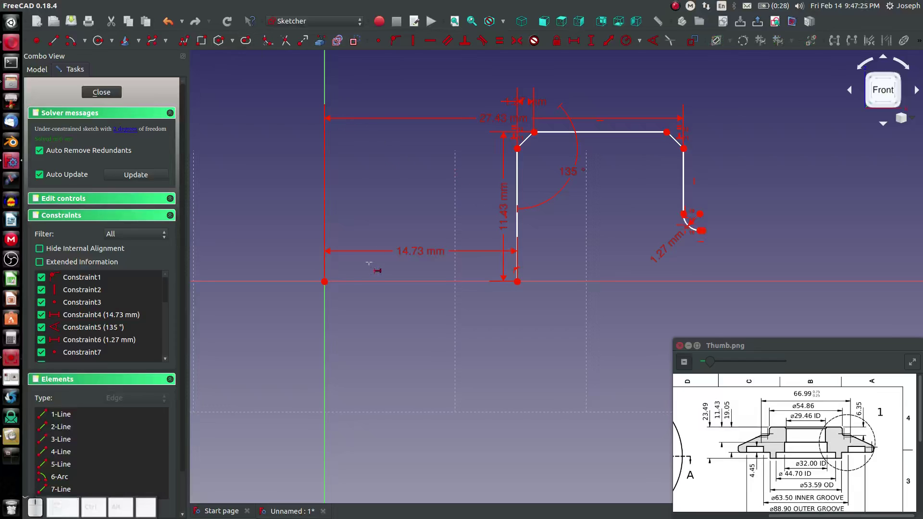
{"action": "left_click", "coordinate": [324, 281]}
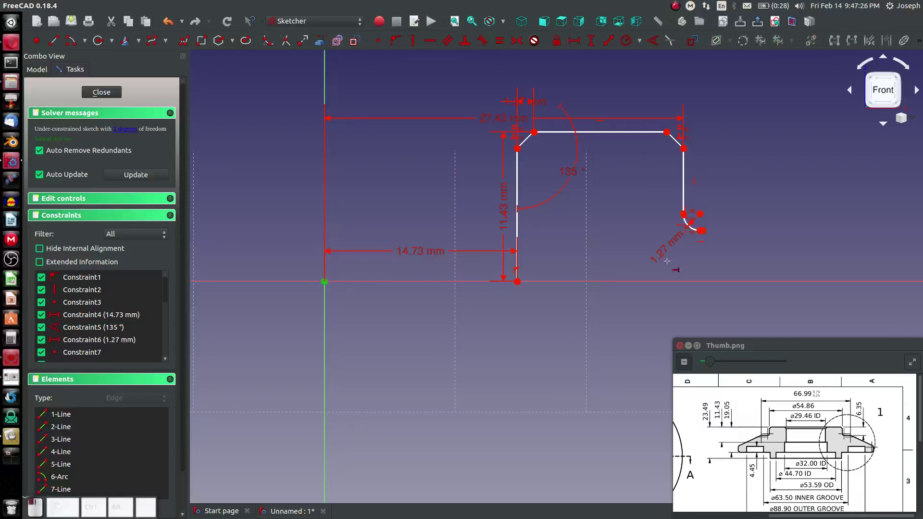
{"action": "left_click", "coordinate": [702, 231]}
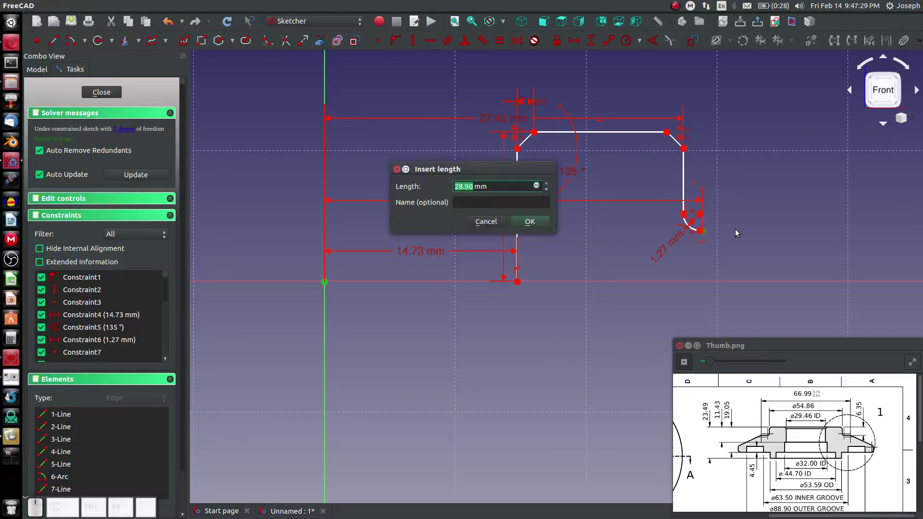
{"action": "type", "text": "33.495"}
{"action": "key", "text": "Return"}
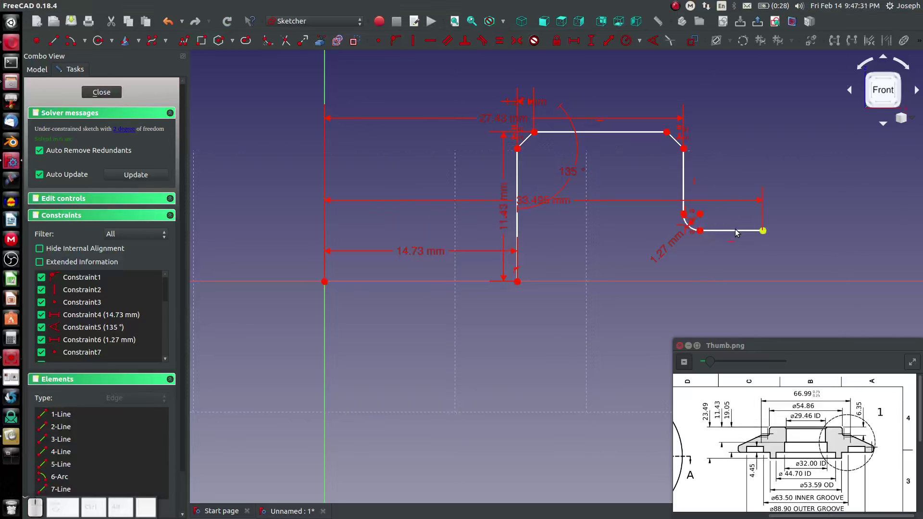
{"action": "key", "text": "Escape"}
{"action": "left_click_drag", "start_coordinate": [531, 201], "coordinate": [534, 82]}
- Draw a small arc curving outward and downward from the outer end of the lower horizontal line
{"action": "left_click", "coordinate": [73, 41]}
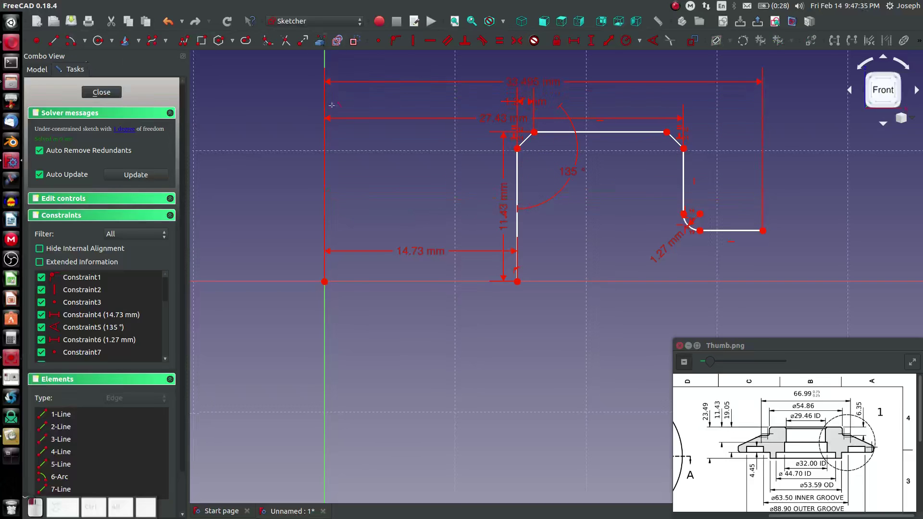
{"action": "left_click", "coordinate": [770, 245]}
{"action": "left_click", "coordinate": [763, 231]}
{"action": "left_click", "coordinate": [803, 233]}
{"action": "key", "text": "Escape"}
- Align the new arc's centre vertically with its start point and make the arc equal to the 1.27 mm radius arc
{"action": "left_click", "coordinate": [774, 231]}
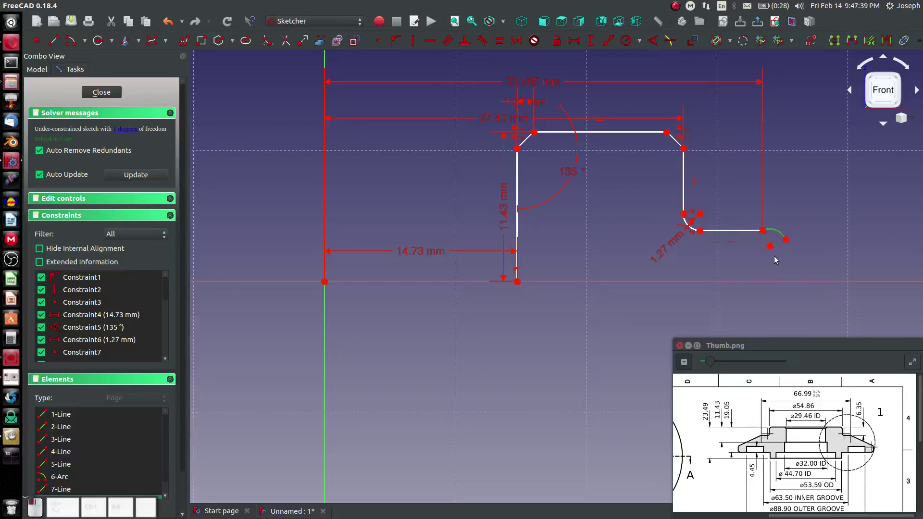
{"action": "left_click", "coordinate": [771, 240]}
{"action": "left_click", "coordinate": [763, 231]}
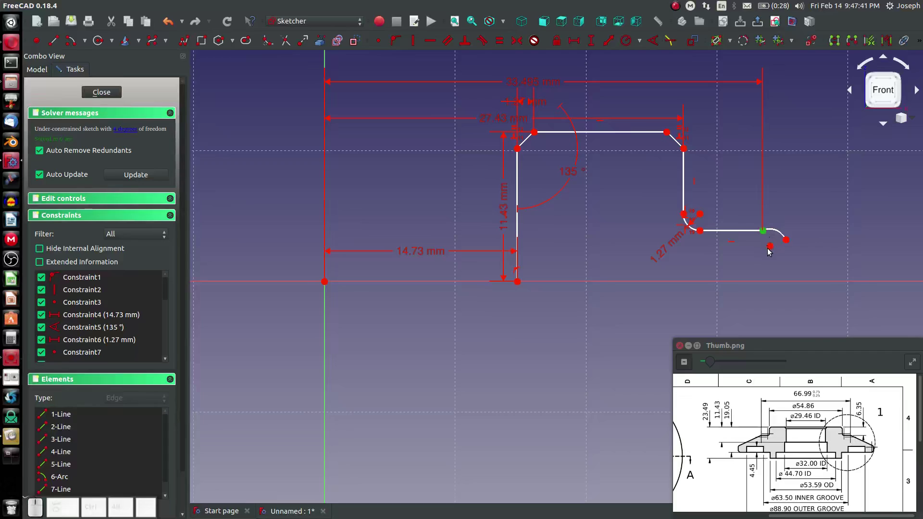
{"action": "left_click", "coordinate": [770, 248]}
{"action": "key", "text": "v"}
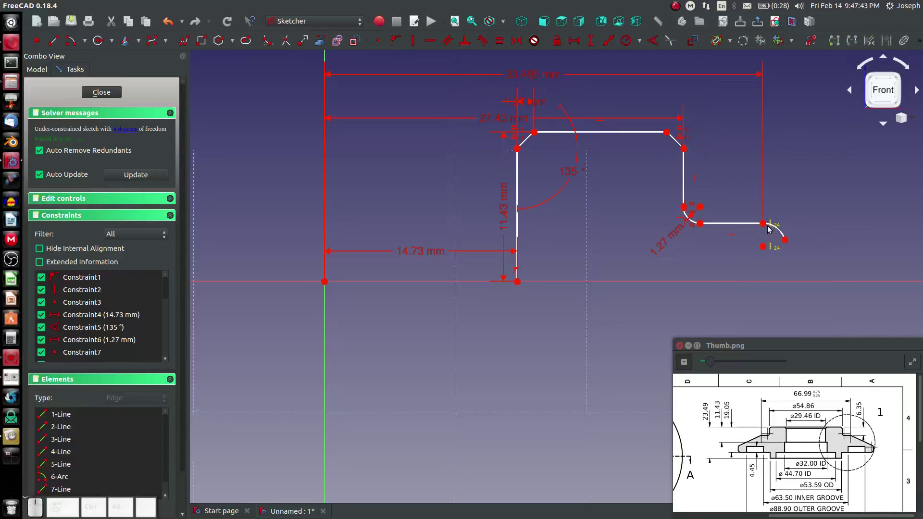
{"action": "left_click", "coordinate": [779, 233]}
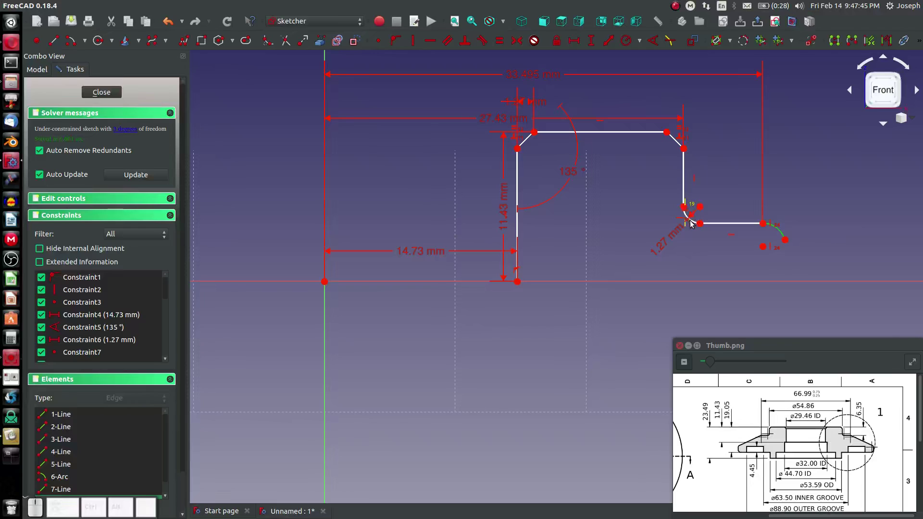
{"action": "scroll", "coordinate": [690, 224], "scroll_direction": "up", "scroll_amount": 2}
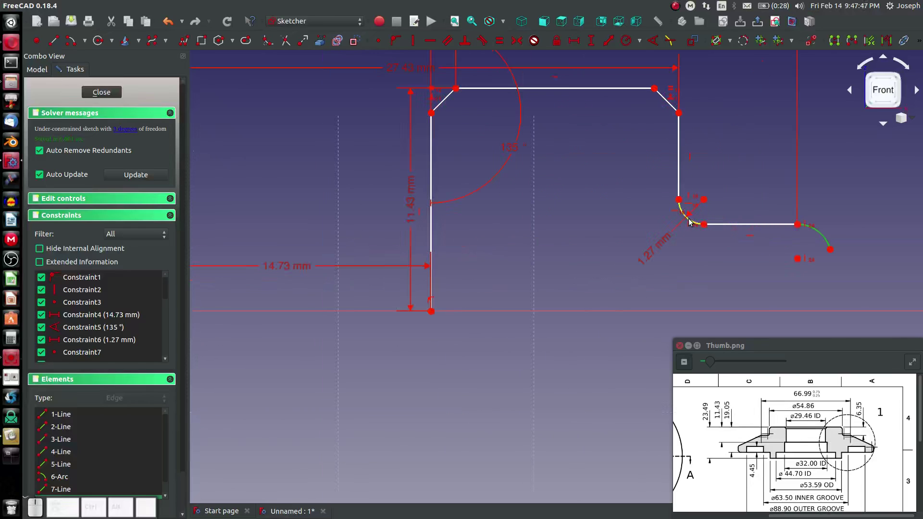
{"action": "left_click", "coordinate": [689, 222]}
{"action": "key", "text": "e"}
- Draw a line sloping outward and downward from the second arc's free end and make it tangent to that arc
{"action": "scroll", "coordinate": [771, 258], "scroll_direction": "down", "scroll_amount": 4}
{"action": "scroll", "coordinate": [848, 264], "scroll_direction": "up", "scroll_amount": 2}
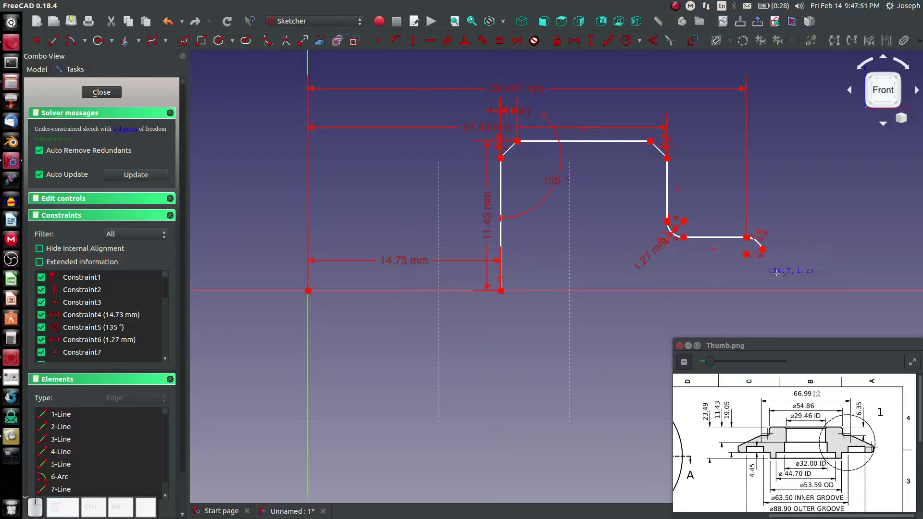
{"action": "left_click", "coordinate": [763, 249]}
{"action": "left_click", "coordinate": [834, 266]}
{"action": "key", "text": "Escape"}
{"action": "key", "text": "y"}
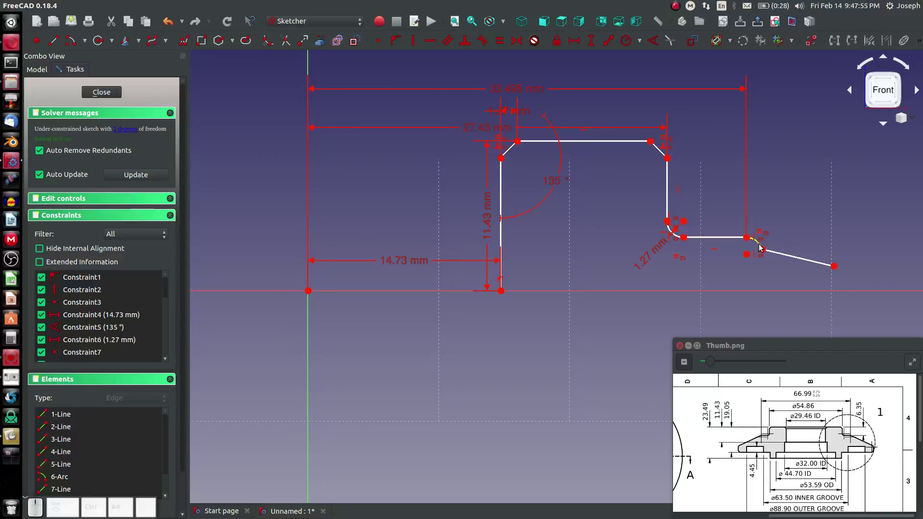
{"action": "left_click", "coordinate": [759, 247]}
{"action": "left_click", "coordinate": [775, 253]}
- Constrain the angle between the top horizontal line and the sloping line to 50°, and correct it to 20°
{"action": "scroll", "coordinate": [757, 244], "scroll_direction": "down", "scroll_amount": 3}
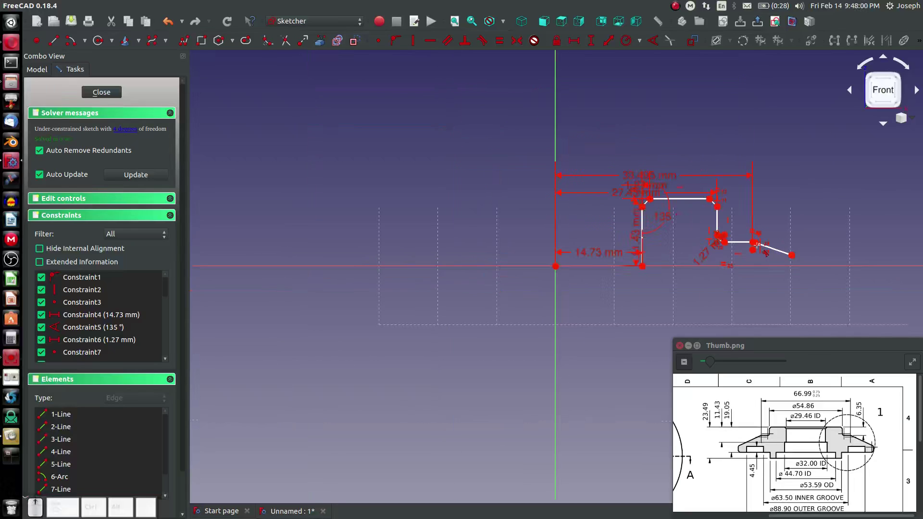
{"action": "scroll", "coordinate": [752, 239], "scroll_direction": "up", "scroll_amount": 5}
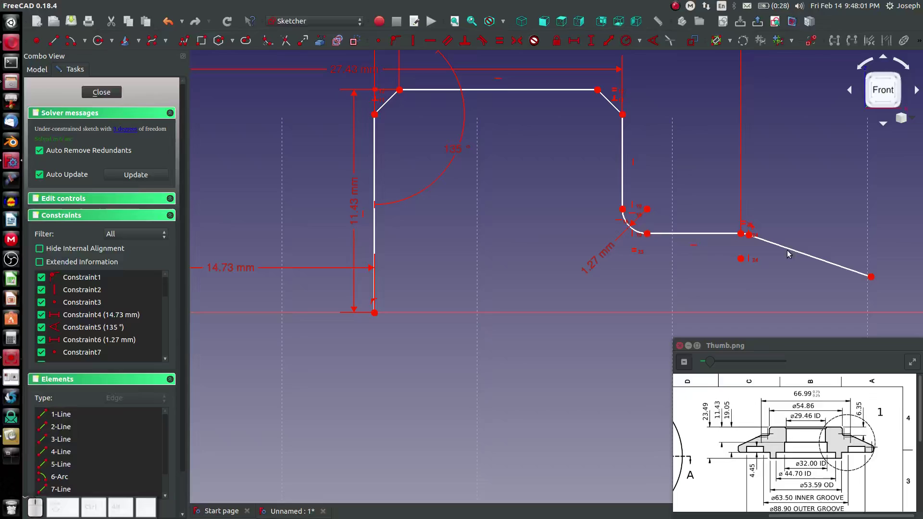
{"action": "key", "text": "a"}
{"action": "left_click", "coordinate": [568, 91]}
{"action": "left_click", "coordinate": [780, 245]}
{"action": "type", "text": "a"}
{"action": "type", "text": "50"}
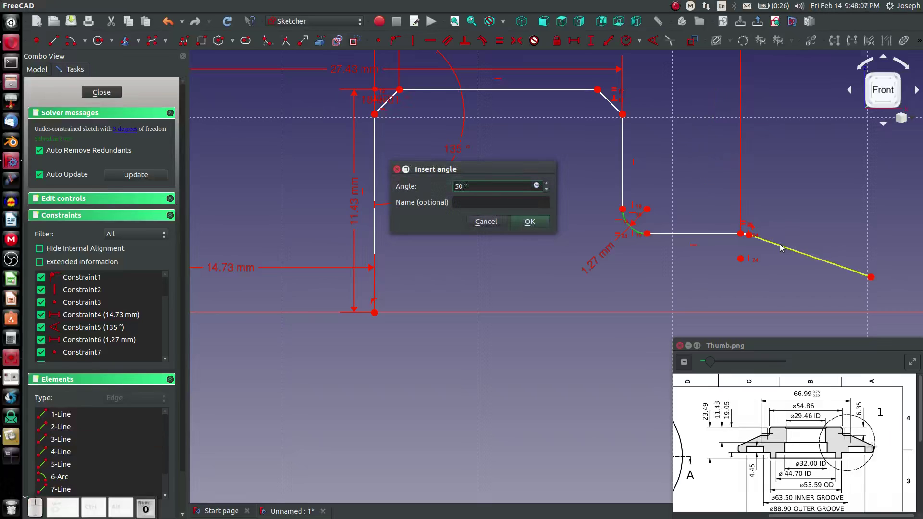
{"action": "key", "text": "Return"}
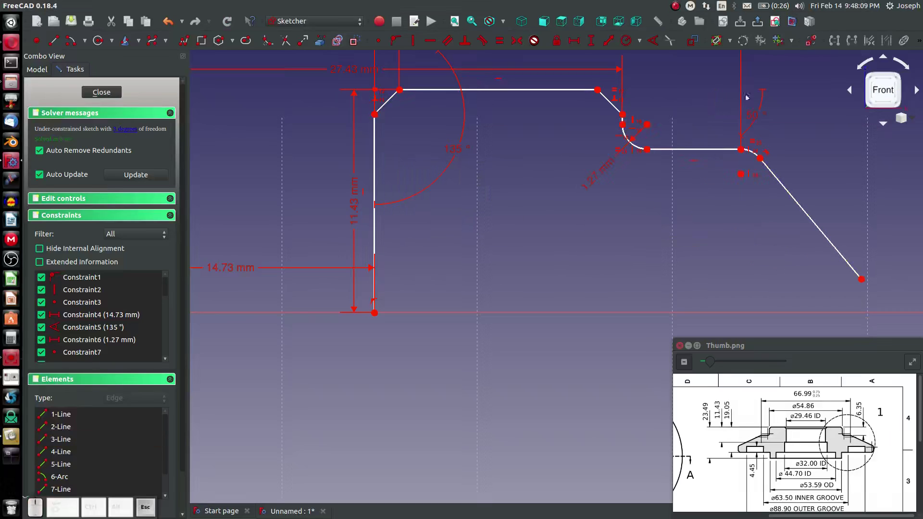
{"action": "double_click", "coordinate": [754, 116]}
{"action": "key", "text": "Return"}
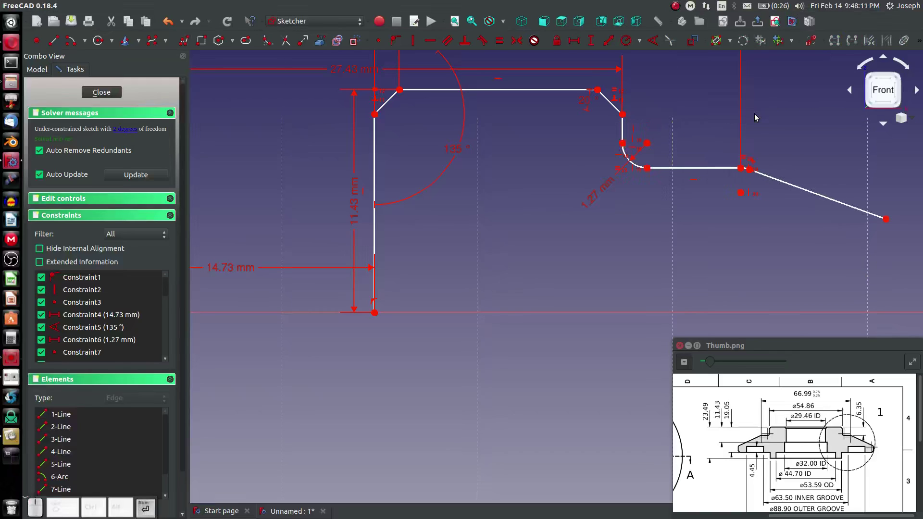
- Highlight the sketch elements that are still under-constrained, and move the 20° angle label inward along the top line
{"action": "scroll", "coordinate": [749, 247], "scroll_direction": "down", "scroll_amount": 3}
{"action": "scroll", "coordinate": [797, 264], "scroll_direction": "up", "scroll_amount": 2}
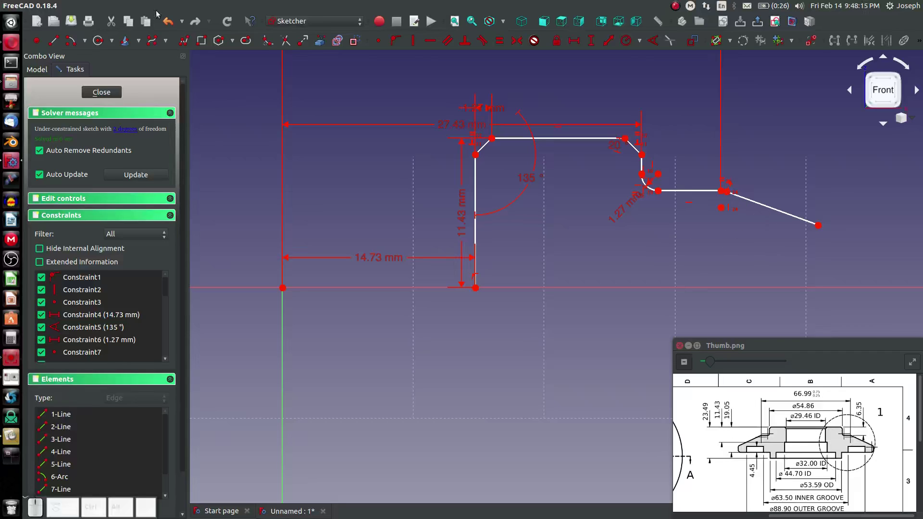
{"action": "left_click", "coordinate": [115, 129]}
{"action": "scroll", "coordinate": [664, 230], "scroll_direction": "down", "scroll_amount": 1}
{"action": "scroll", "coordinate": [671, 208], "scroll_direction": "up", "scroll_amount": 3}
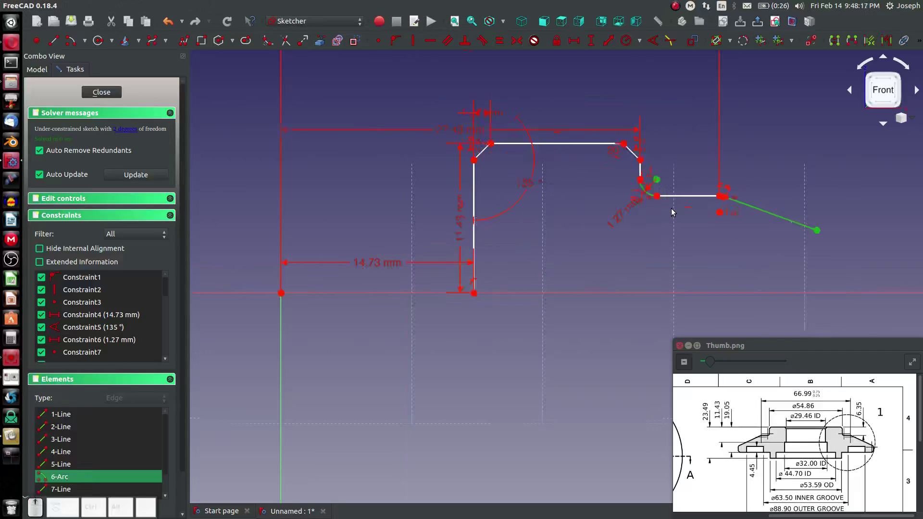
{"action": "mouse_move", "coordinate": [650, 164]}
{"action": "left_mouse_down"}
{"action": "mouse_move", "coordinate": [669, 193]}
{"action": "mouse_move", "coordinate": [567, 189]}
{"action": "left_mouse_up"}
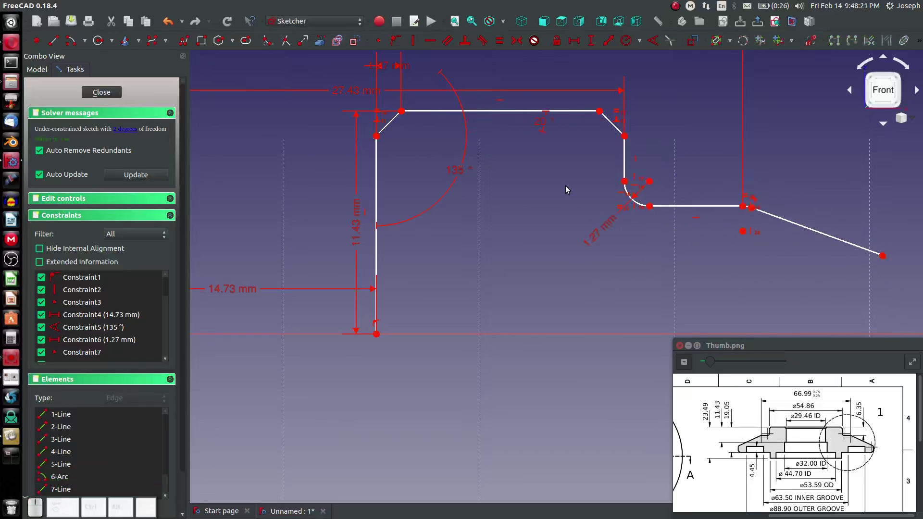
- Constrain the vertical distance from the top line's outer end to the first arc's lower end to 6.35 mm
{"action": "key", "text": "shift+v"}
{"action": "left_click", "coordinate": [599, 111]}
{"action": "left_click", "coordinate": [650, 206]}
{"action": "type", "text": "6"}
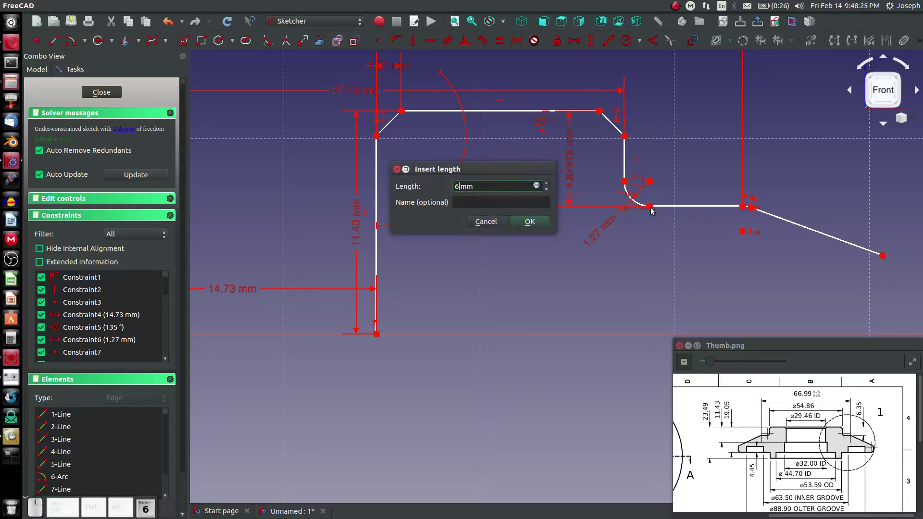
{"action": "type", "text": ".35"}
{"action": "key", "text": "Return"}
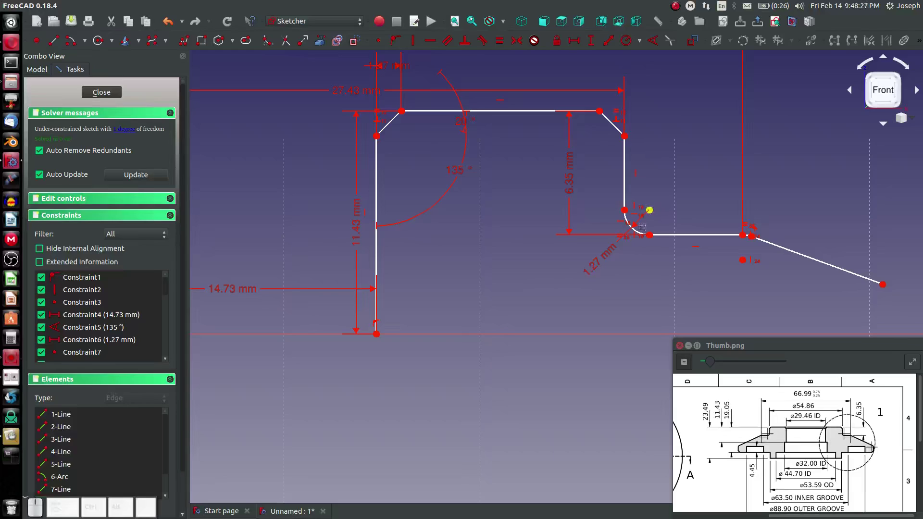
- Draw an arc of about 1.7 mm radius curving downward from the sloping line's outer end
{"action": "scroll", "coordinate": [643, 229], "scroll_direction": "down", "scroll_amount": 6}
{"action": "scroll", "coordinate": [698, 230], "scroll_direction": "up", "scroll_amount": 4}
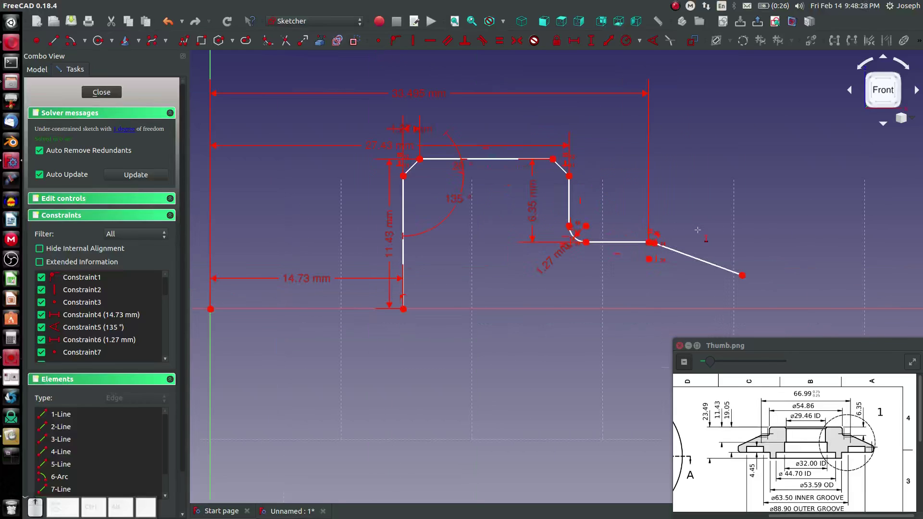
{"action": "left_click", "coordinate": [733, 272]}
{"action": "left_click", "coordinate": [70, 40]}
{"action": "left_click", "coordinate": [729, 291]}
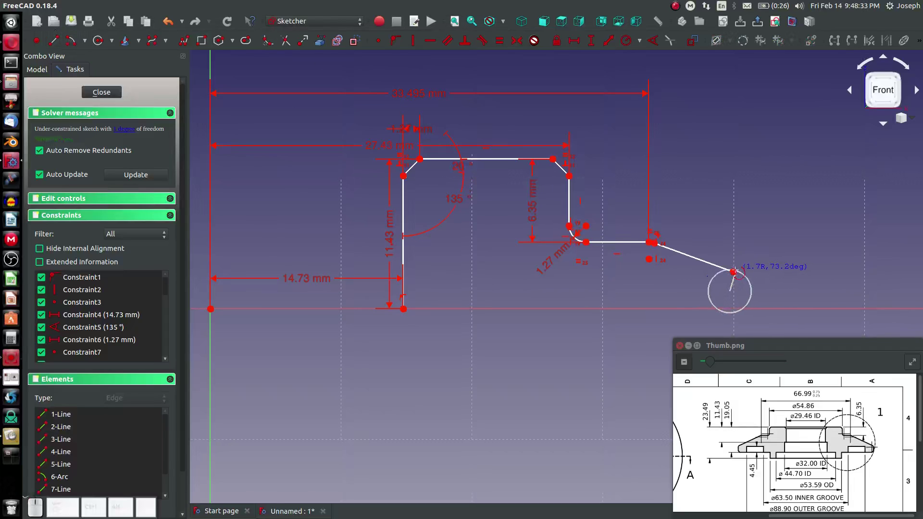
{"action": "left_click", "coordinate": [732, 272]}
{"action": "left_click", "coordinate": [750, 292]}
{"action": "key", "text": "Escape"}
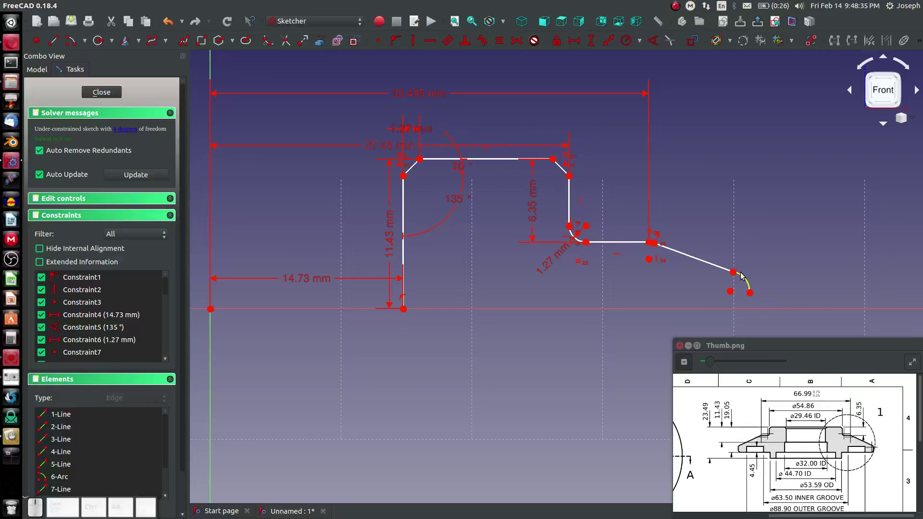
- Make the outer arc tangent to the sloping line and align its lower end horizontally with its centre
{"action": "key", "text": "t"}
{"action": "left_click", "coordinate": [724, 269]}
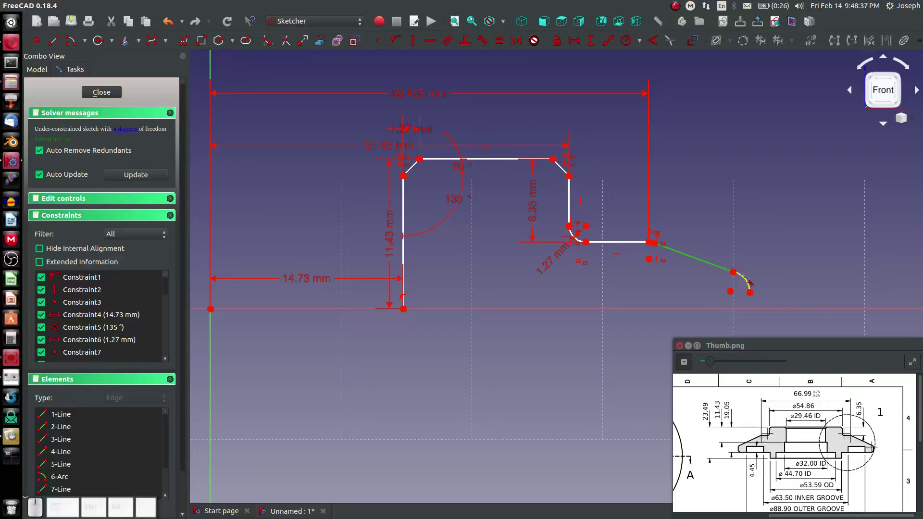
{"action": "left_click", "coordinate": [742, 276]}
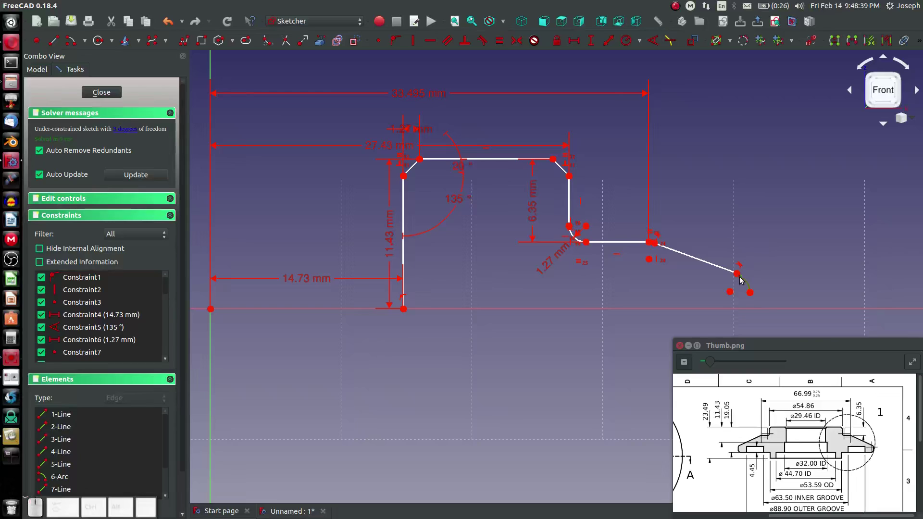
{"action": "left_click", "coordinate": [751, 293]}
{"action": "left_click", "coordinate": [730, 292]}
{"action": "key", "text": "h"}
{"action": "scroll", "coordinate": [725, 294], "scroll_direction": "down", "scroll_amount": 2}
{"action": "scroll", "coordinate": [765, 301], "scroll_direction": "up", "scroll_amount": 4}
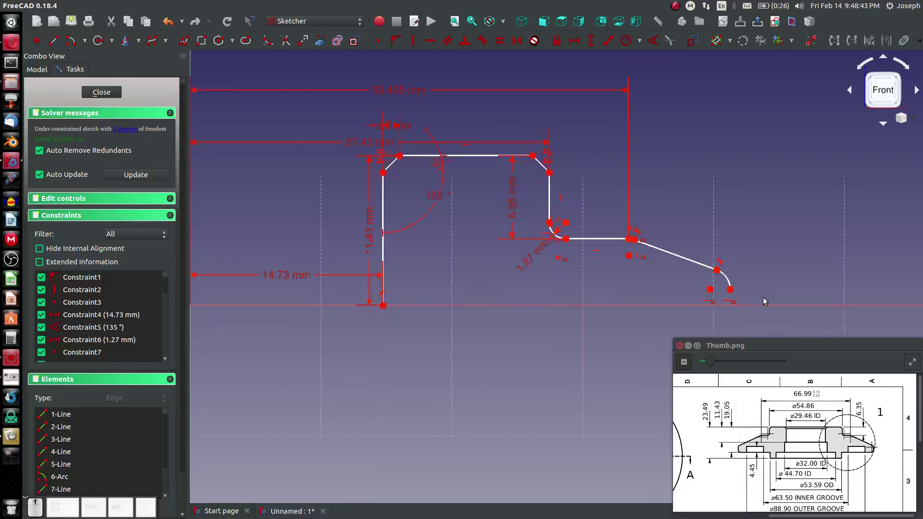
- Draw a short vertical line downward from the outer arc's lower end
{"action": "left_click", "coordinate": [53, 40]}
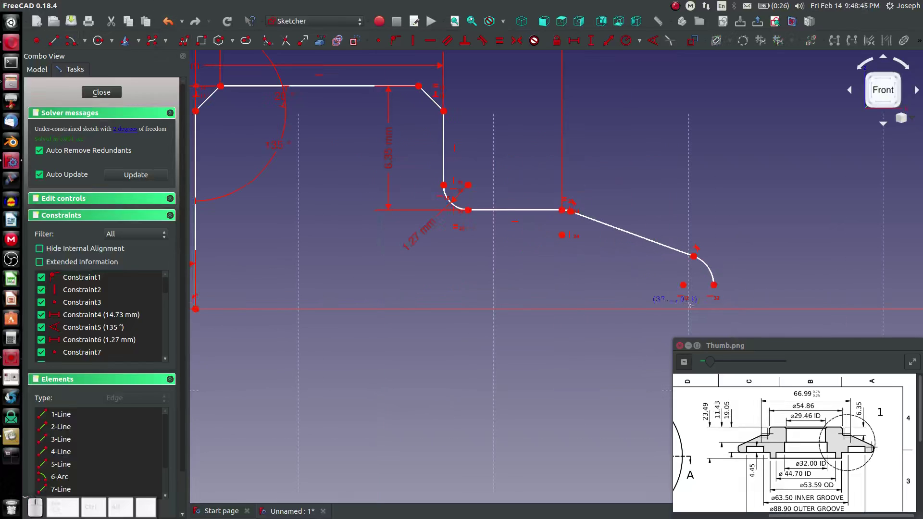
{"action": "left_click", "coordinate": [714, 285]}
{"action": "left_click", "coordinate": [716, 320]}
{"action": "key", "text": "Escape"}
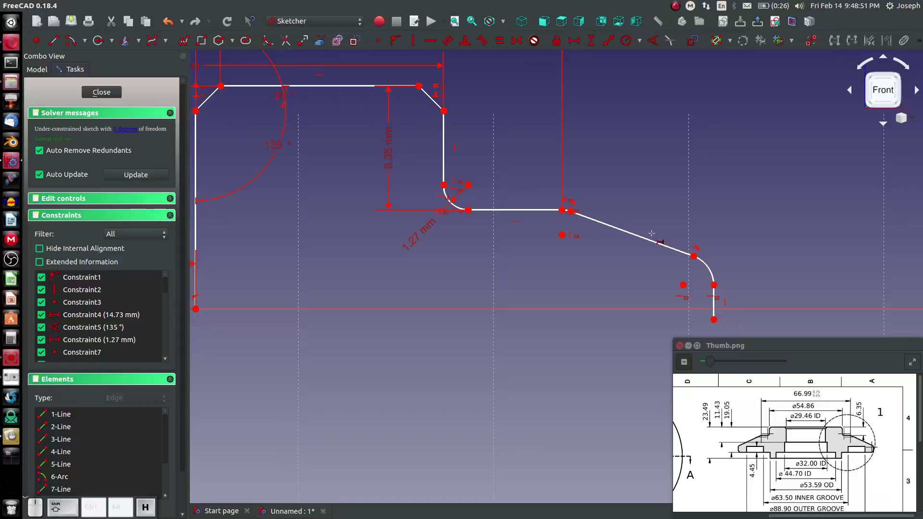
- Constrain the horizontal distance from the origin to the outer arc's lower end to 101.6/2 mm
{"action": "scroll", "coordinate": [729, 278], "scroll_direction": "down", "scroll_amount": 4}
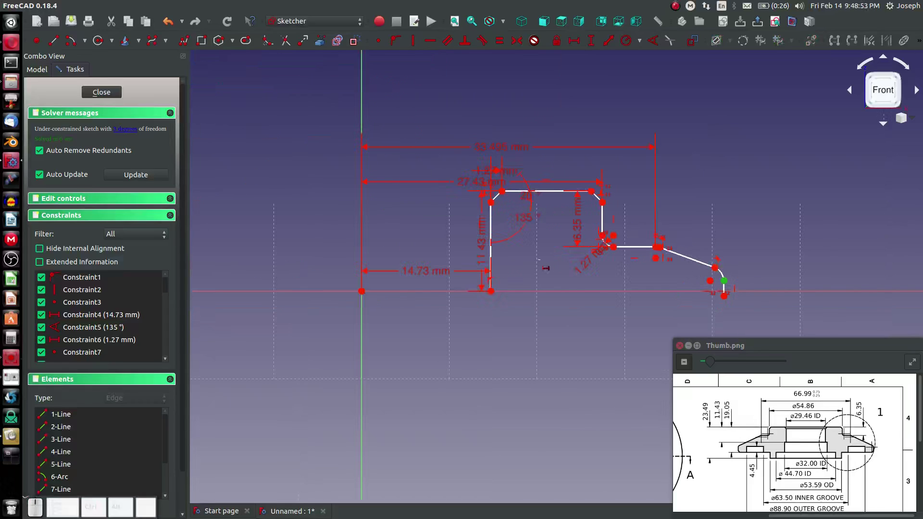
{"action": "left_click", "coordinate": [361, 291]}
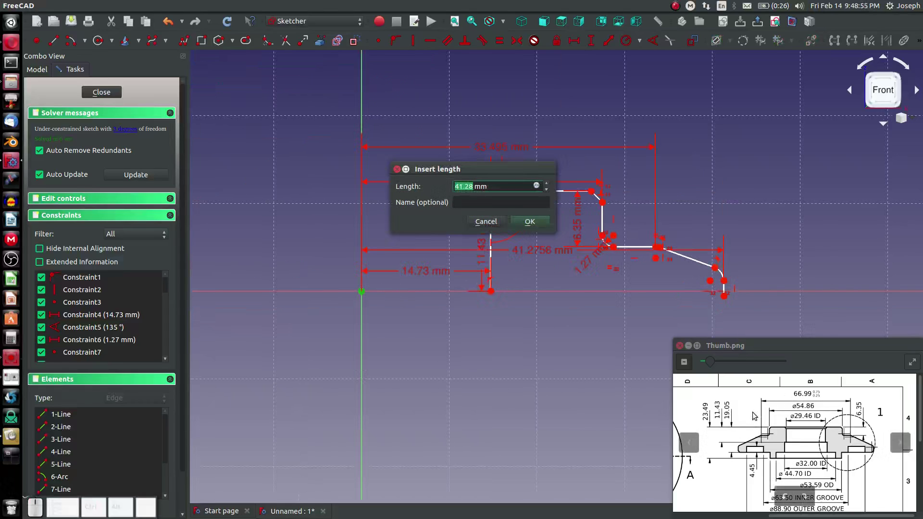
{"action": "left_click_drag", "start_coordinate": [704, 476], "coordinate": [707, 496]}
{"action": "left_click", "coordinate": [497, 186]}
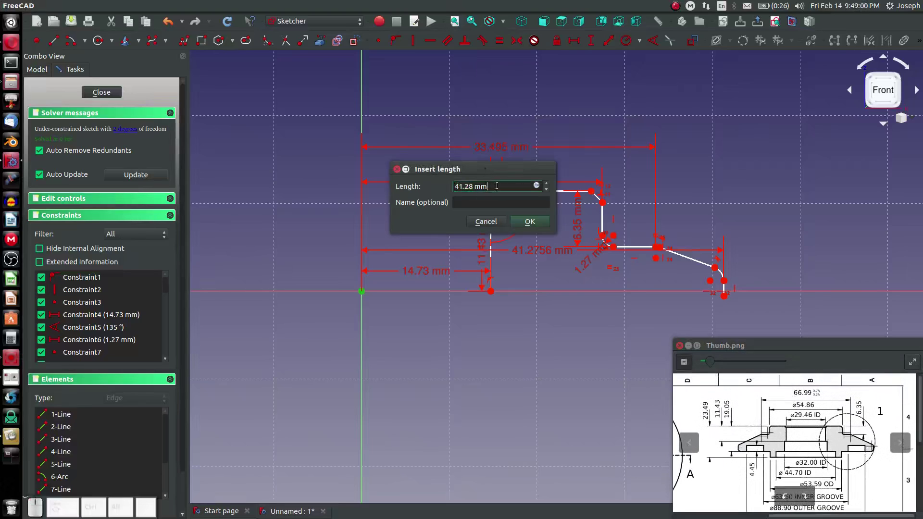
{"action": "left_click_drag", "start_coordinate": [497, 186], "coordinate": [338, 159]}
{"action": "type", "text": "101.6/"}
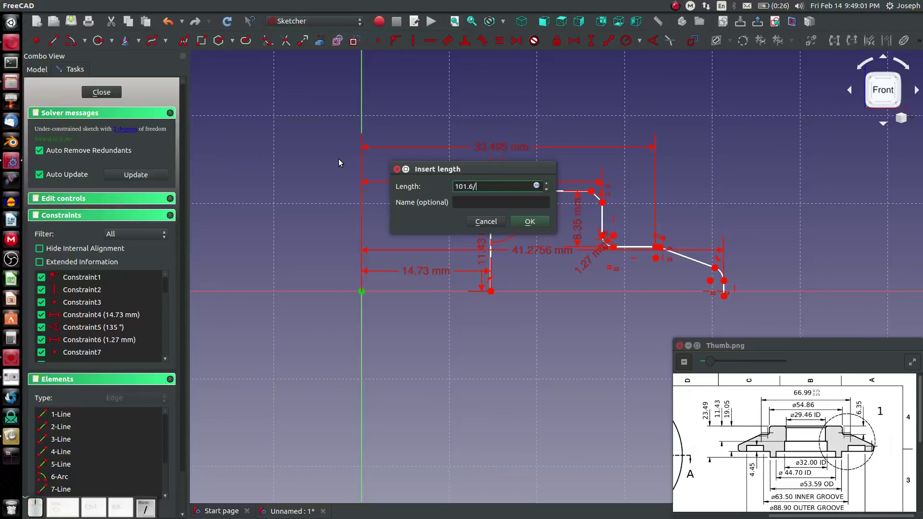
{"action": "type", "text": "2"}
{"action": "key", "text": "Return"}
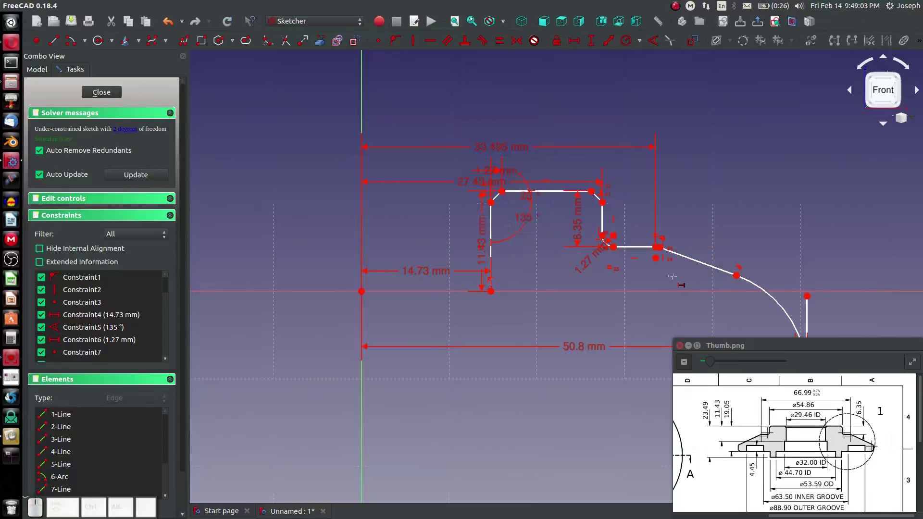
- Make the outer arc's radius equal to that of the 1.27 mm inner arc
{"action": "scroll", "coordinate": [683, 267], "scroll_direction": "down", "scroll_amount": 2}
{"action": "scroll", "coordinate": [683, 267], "scroll_direction": "up", "scroll_amount": 2}
{"action": "right_click", "coordinate": [660, 255]}
{"action": "scroll", "coordinate": [659, 255], "scroll_direction": "up", "scroll_amount": 6}
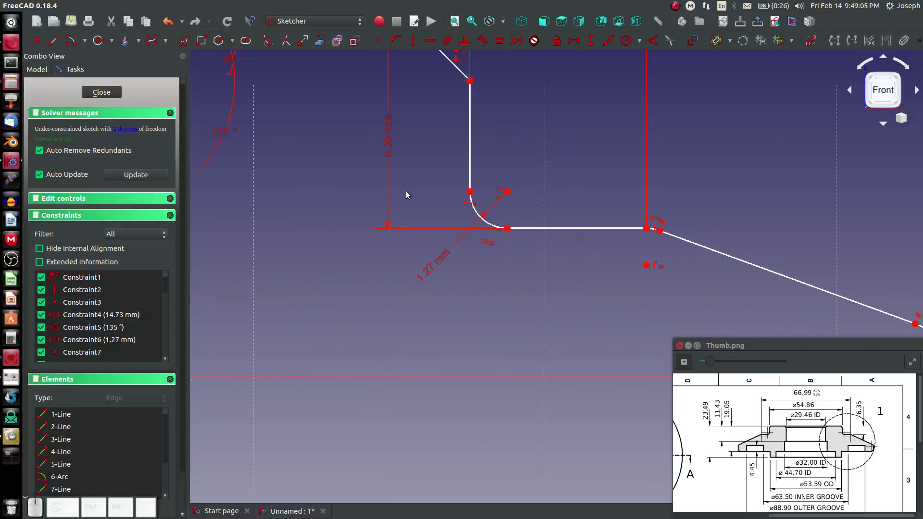
{"action": "left_click", "coordinate": [484, 212]}
{"action": "scroll", "coordinate": [482, 211], "scroll_direction": "down", "scroll_amount": 5}
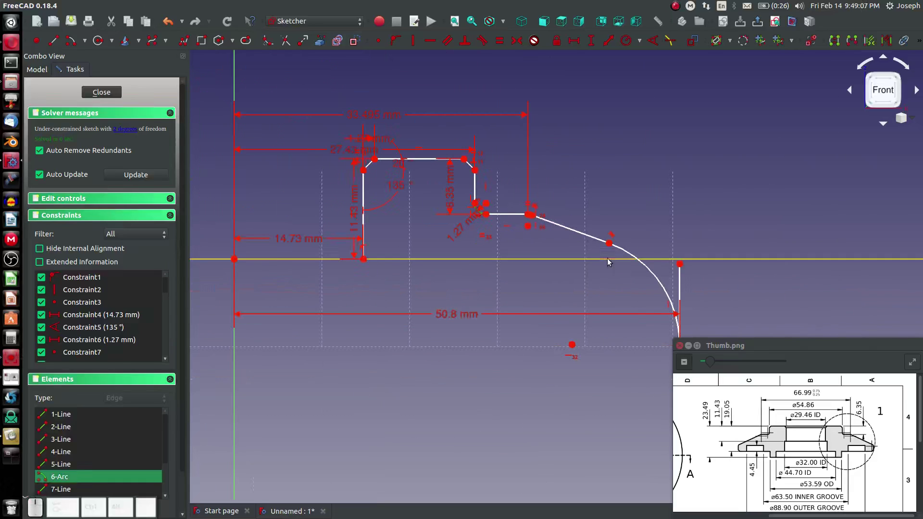
{"action": "left_click", "coordinate": [647, 270]}
{"action": "key", "text": "e"}
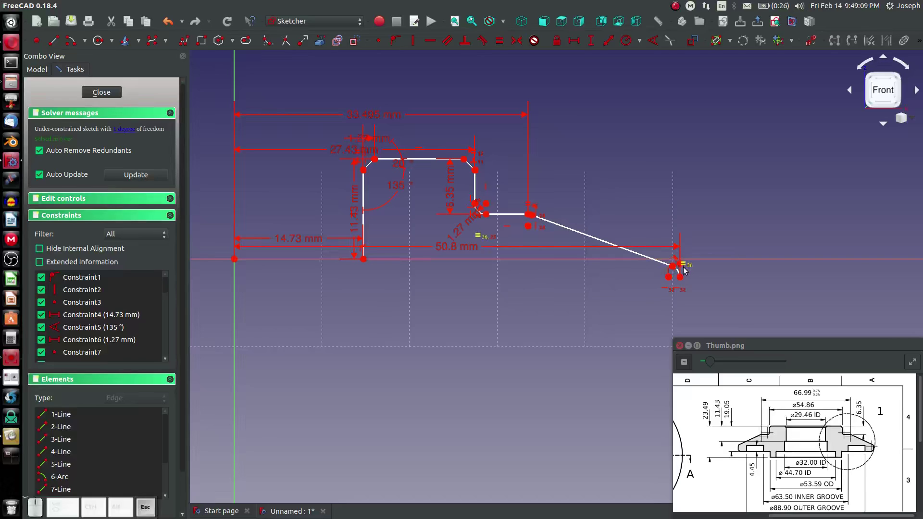
- Move the free end of the outer vertical line below the arc, and highlight the elements that are still under-constrained
{"action": "left_click_drag", "start_coordinate": [679, 265], "coordinate": [681, 304]}
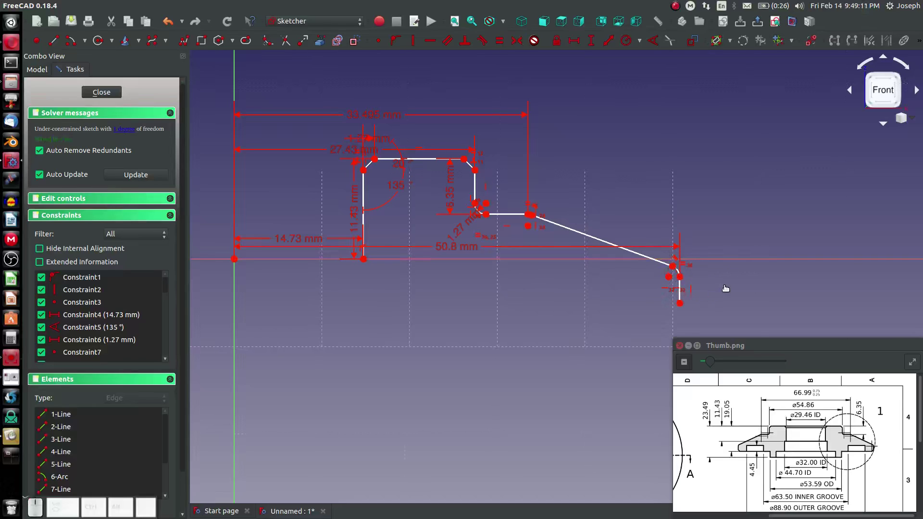
{"action": "left_click", "coordinate": [122, 129]}
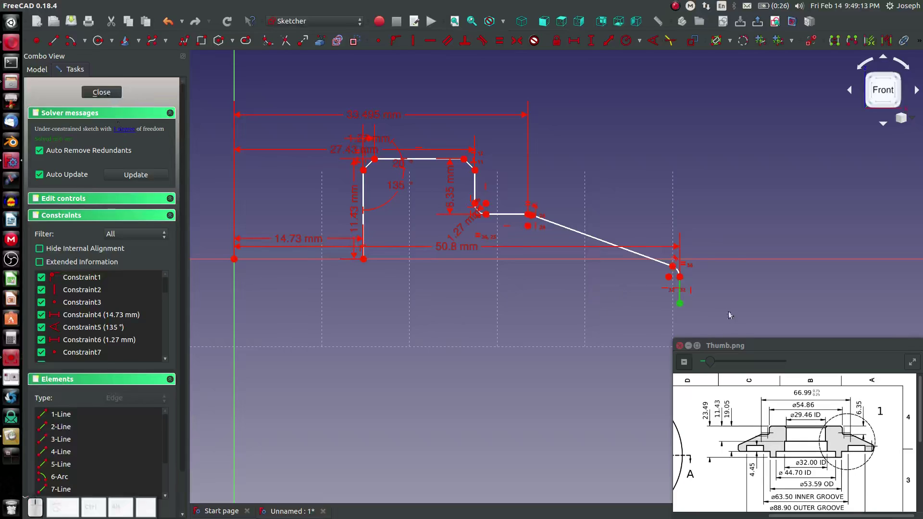
{"action": "left_click", "coordinate": [686, 308]}
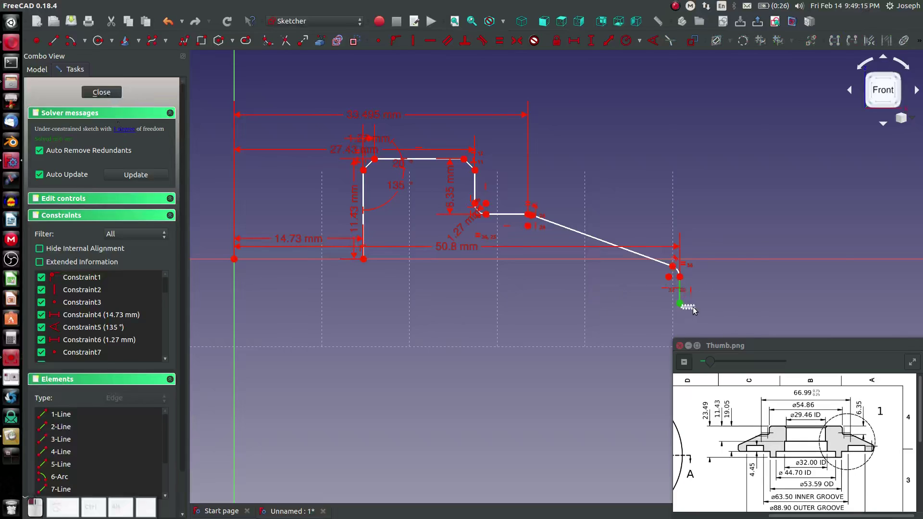
{"action": "left_click", "coordinate": [693, 310]}
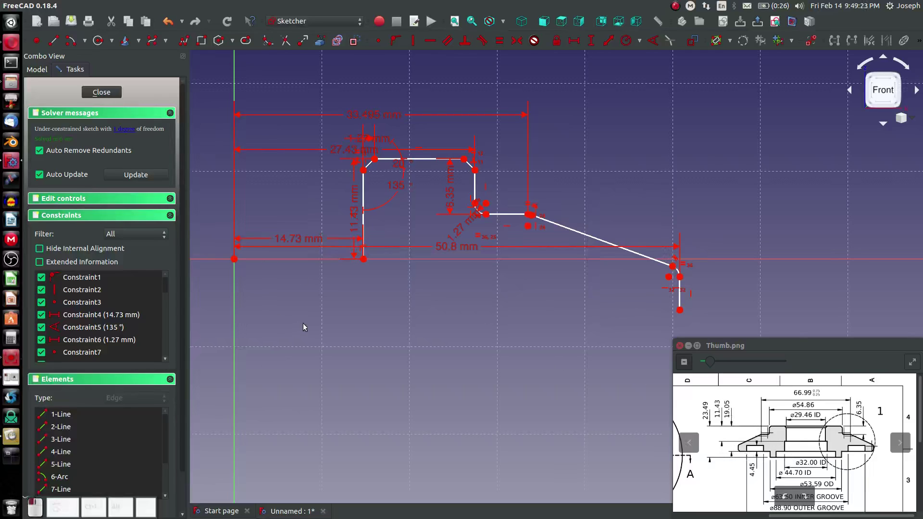
- Constrain the vertical distance from the top line's outer end to the outer vertical line's lower end to 19.05 mm
{"action": "left_click", "coordinate": [680, 311]}
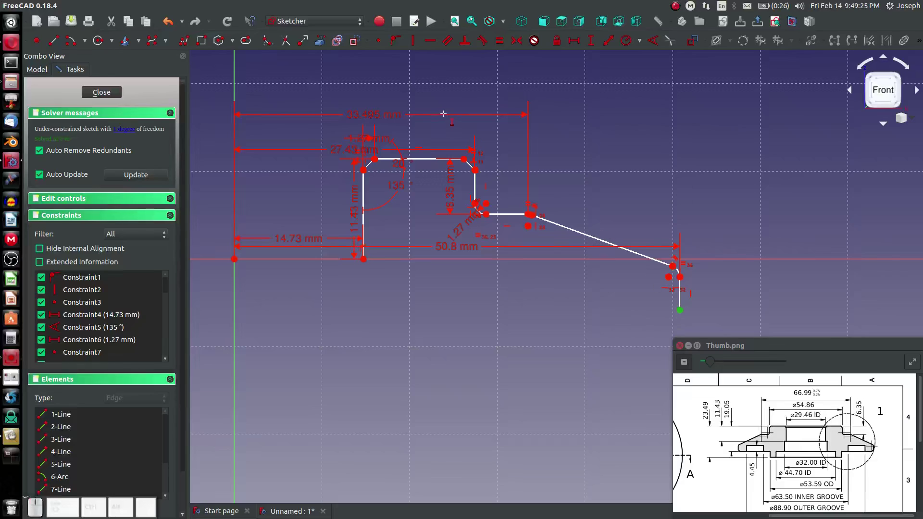
{"action": "left_click", "coordinate": [464, 159]}
{"action": "type", "text": "i"}
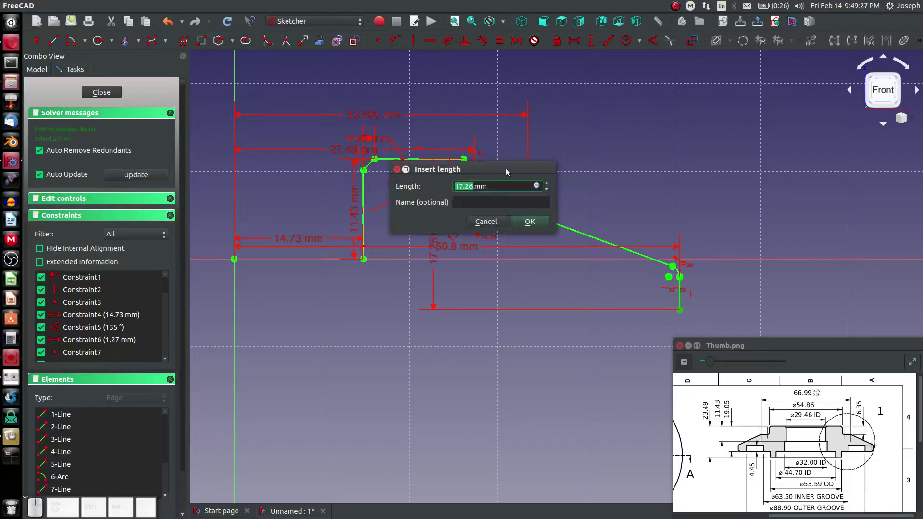
{"action": "type", "text": "19"}
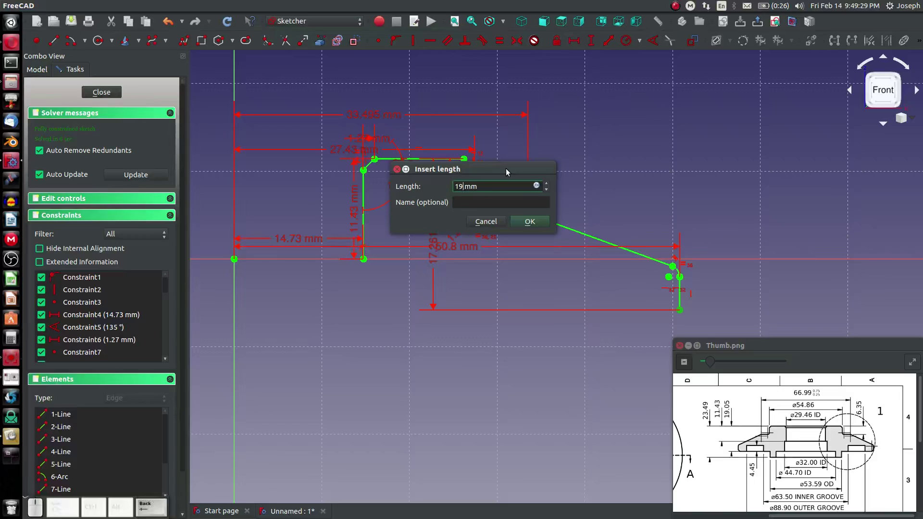
{"action": "type", "text": ".05"}
{"action": "key", "text": "Return"}
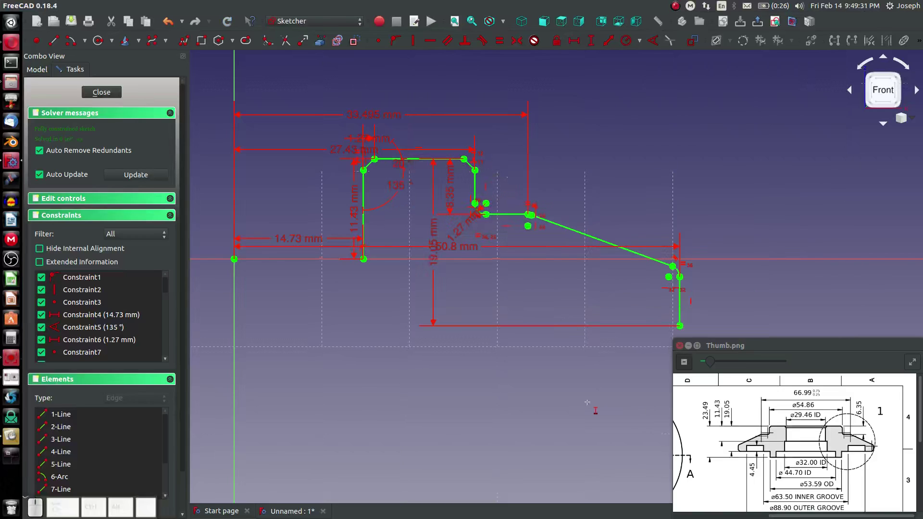
- Delete the 19.05 mm vertical distance constraint
{"action": "scroll", "coordinate": [614, 356], "scroll_direction": "down", "scroll_amount": 2}
{"action": "scroll", "coordinate": [619, 326], "scroll_direction": "up", "scroll_amount": 2}
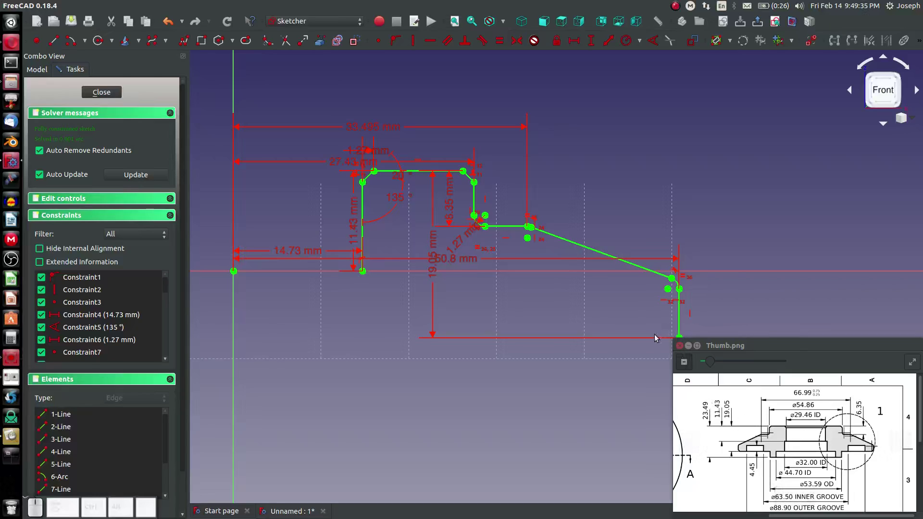
{"action": "left_click_drag", "start_coordinate": [431, 245], "coordinate": [419, 259]}
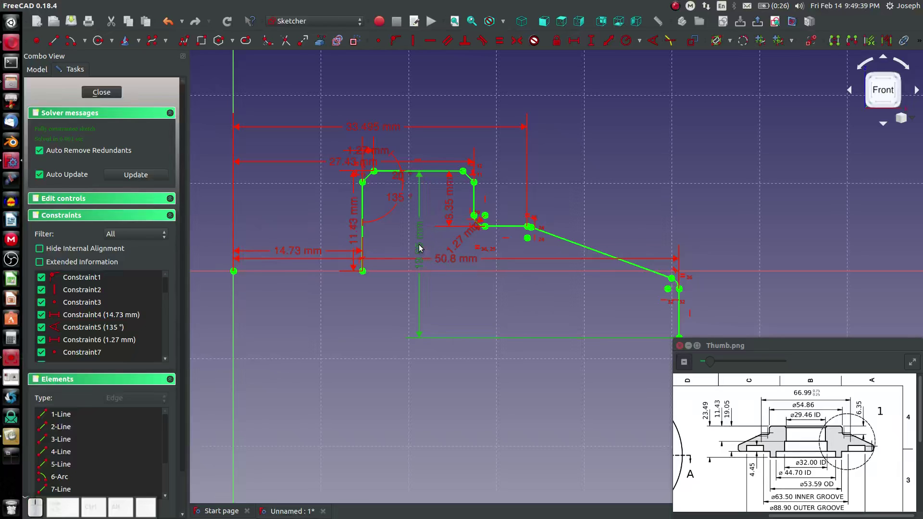
{"action": "key", "text": "Delete"}
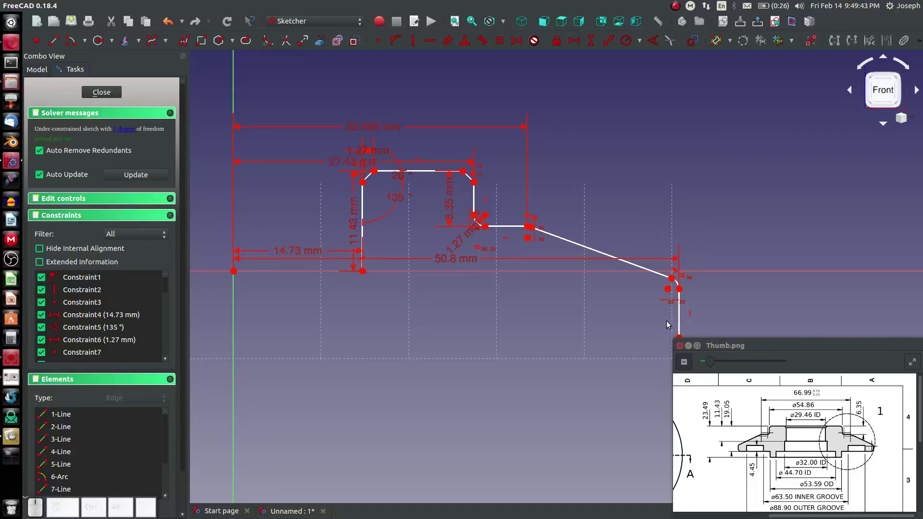
- Shorten the outer vertical line and draw a short chamfer line sloping down and inward from its lower end
{"action": "middle_click_drag", "start_coordinate": [607, 302], "coordinate": [592, 244]}
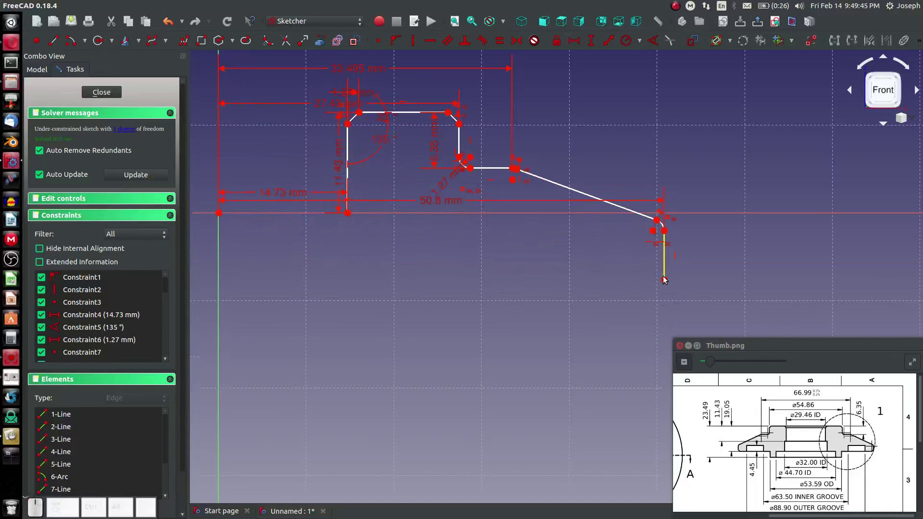
{"action": "left_click_drag", "start_coordinate": [664, 281], "coordinate": [665, 259]}
{"action": "left_click", "coordinate": [666, 256]}
{"action": "left_click", "coordinate": [642, 272]}
{"action": "key", "text": "Escape"}
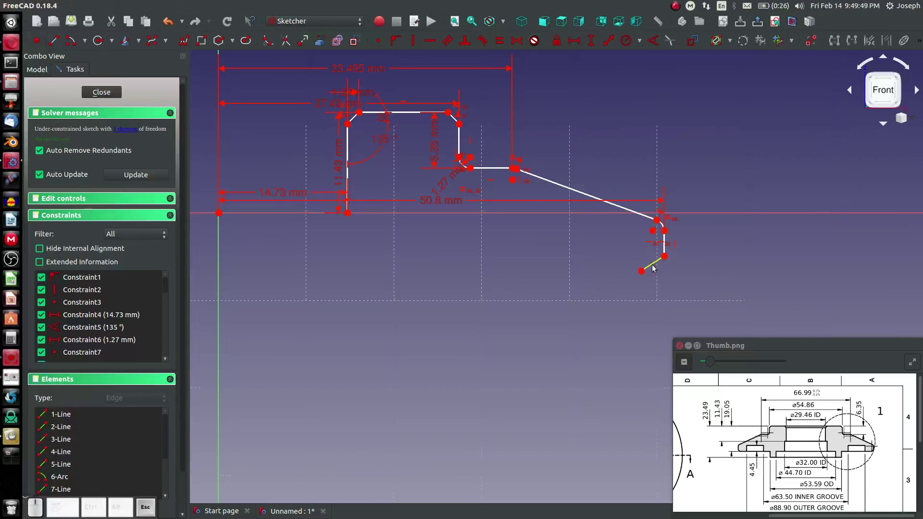
- Make the lower chamfer line perpendicular and equal in length to the chamfer at the top line's outer end
{"action": "left_click", "coordinate": [653, 264]}
{"action": "left_click", "coordinate": [452, 116]}
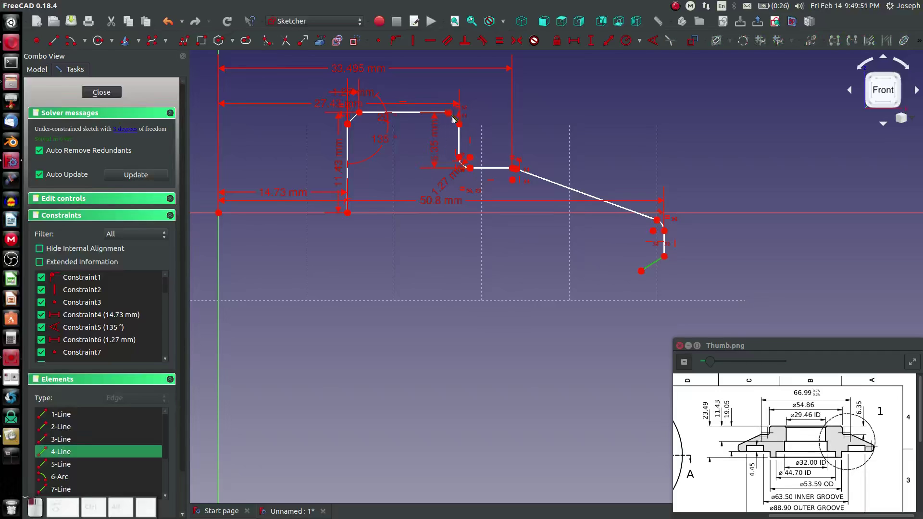
{"action": "left_click", "coordinate": [459, 43]}
{"action": "left_click", "coordinate": [649, 267]}
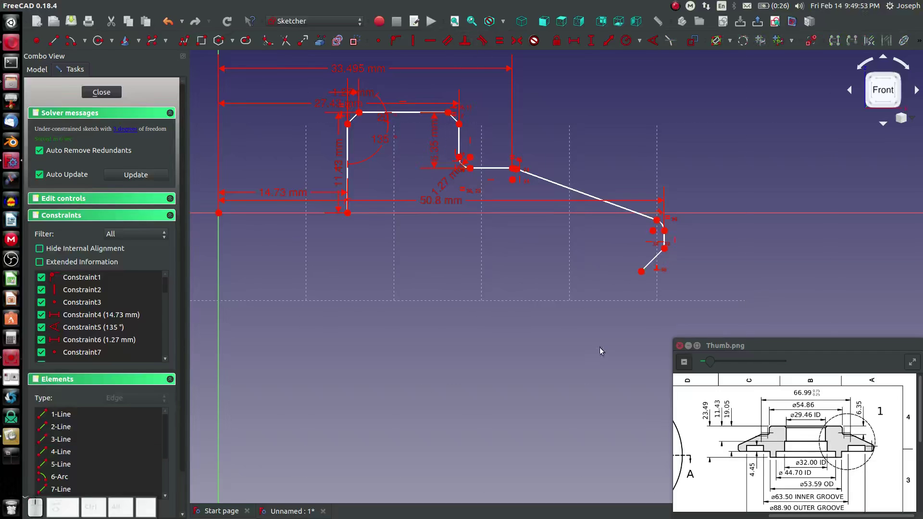
{"action": "left_click", "coordinate": [649, 266]}
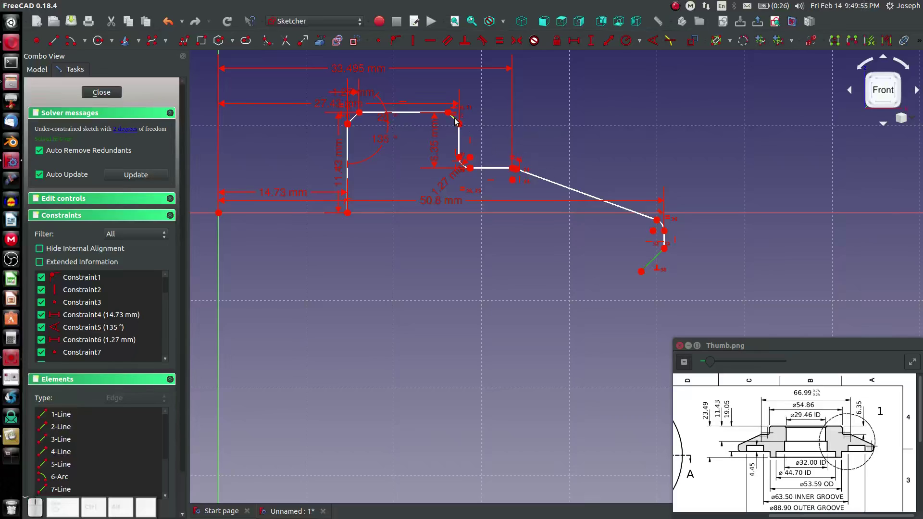
{"action": "left_click", "coordinate": [456, 121]}
{"action": "key", "text": "e"}
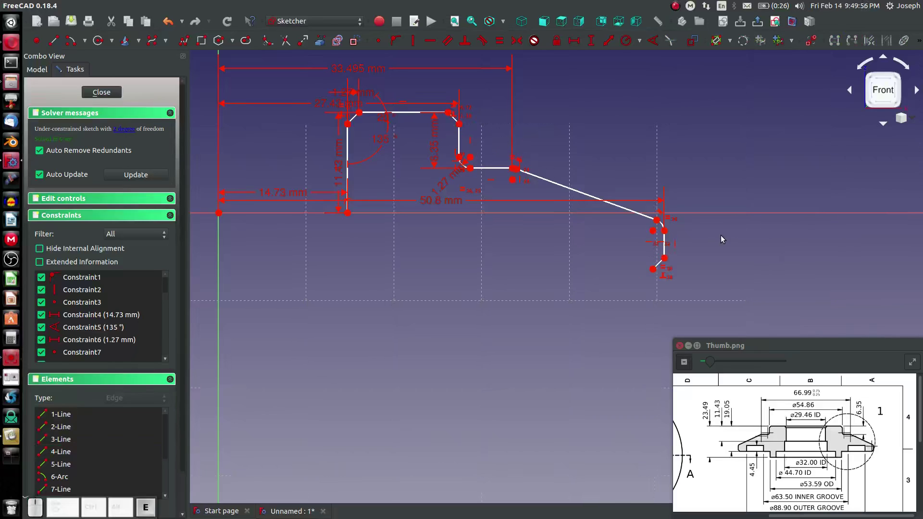
- Constrain the vertical distance from the top line's outer end to the lower chamfer's bottom end to 19.05 mm
{"action": "left_click", "coordinate": [651, 271]}
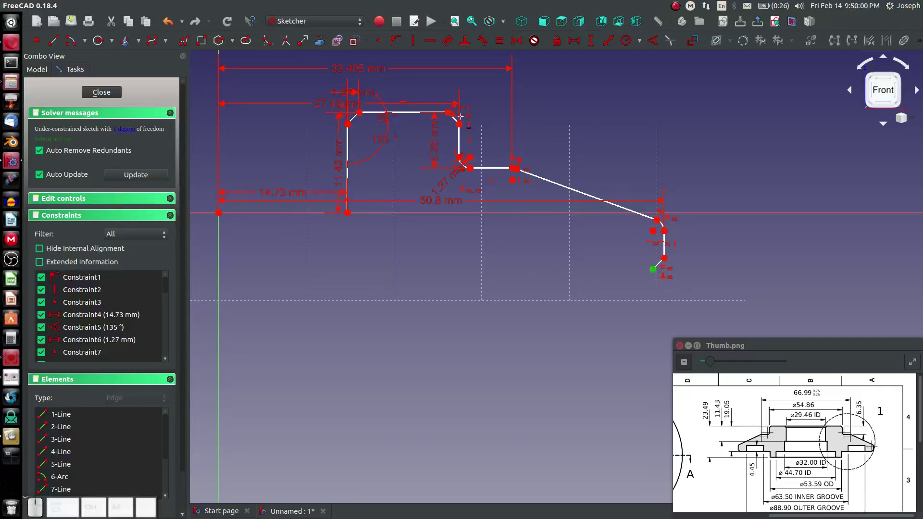
{"action": "left_click", "coordinate": [448, 113]}
{"action": "type", "text": "i19.05"}
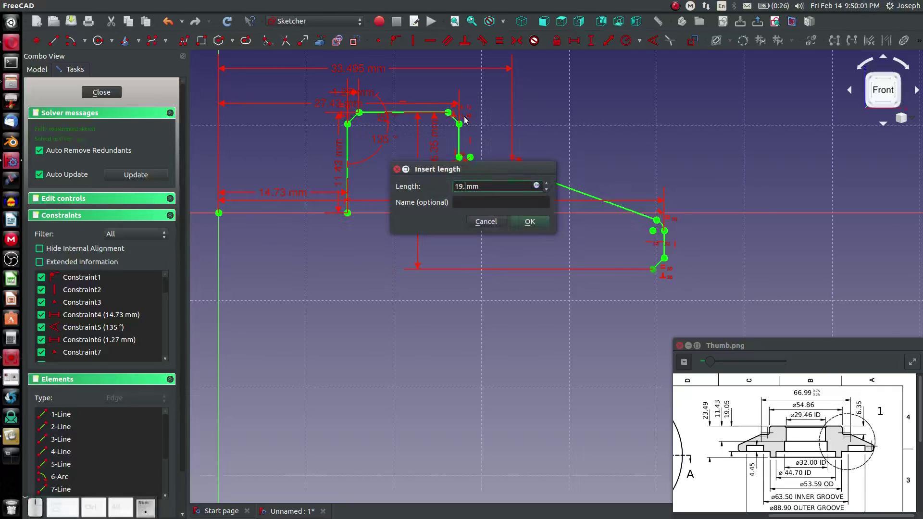
{"action": "key", "text": "Return"}
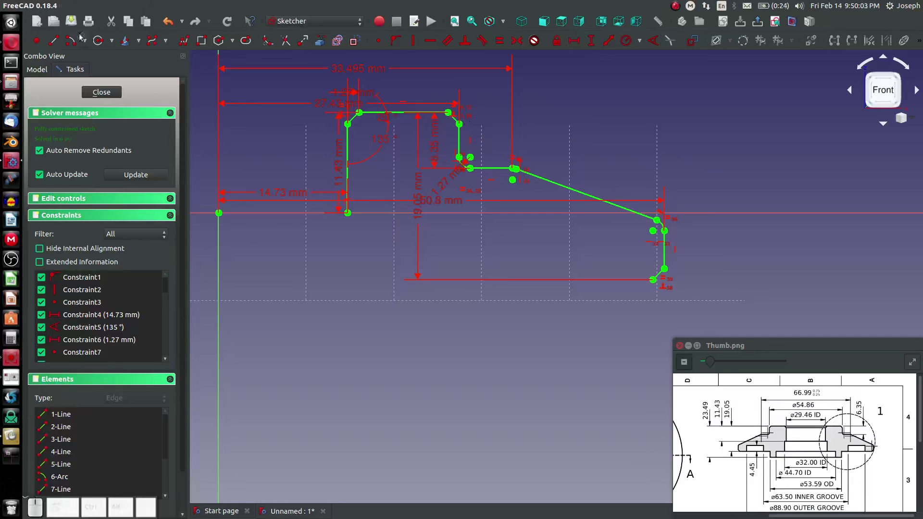
- Draw a short horizontal line inward from the lower chamfer's bottom end
{"action": "left_click", "coordinate": [55, 41]}
{"action": "left_click", "coordinate": [653, 280]}
{"action": "left_click", "coordinate": [611, 279]}
{"action": "key", "text": "Escape"}
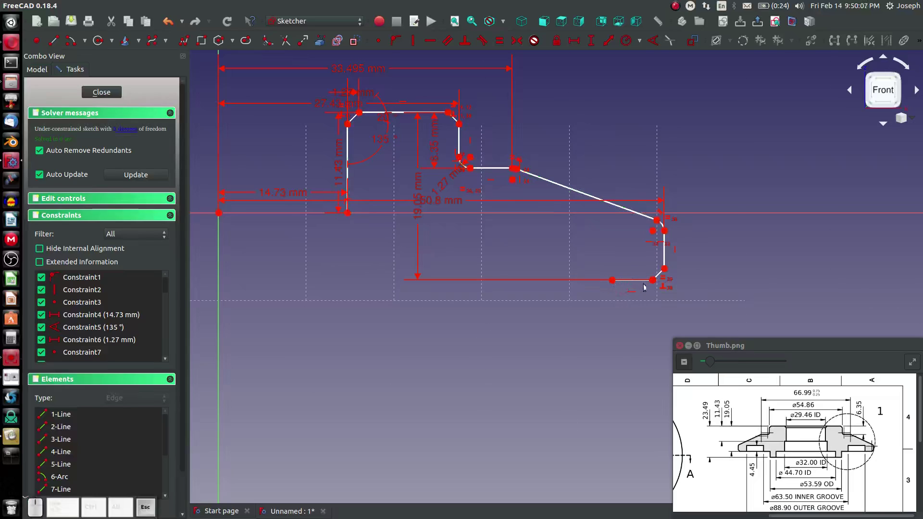
- Pull the bottom horizontal line's outer end away from the lower chamfer, and make it coincident with the chamfer's bottom end
{"action": "left_click_drag", "start_coordinate": [653, 280], "coordinate": [639, 301]}
{"action": "left_click", "coordinate": [641, 302]}
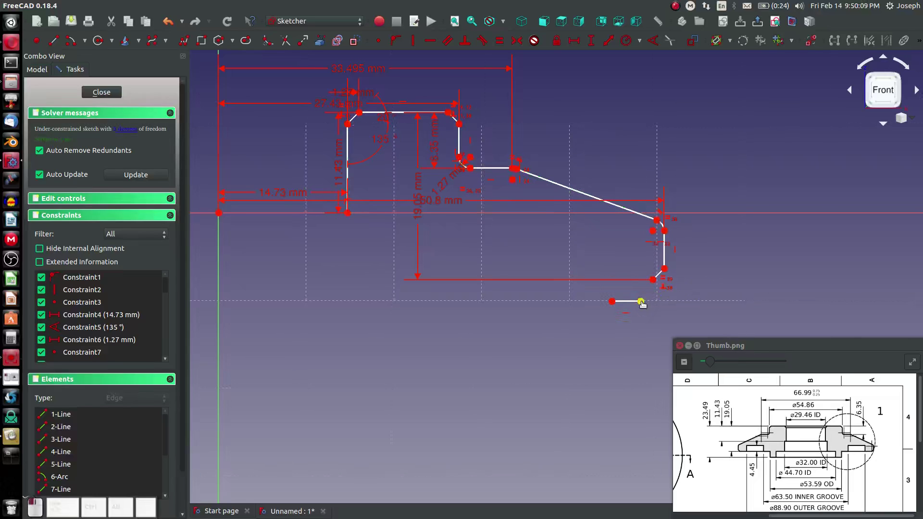
{"action": "left_click", "coordinate": [641, 301]}
{"action": "left_click", "coordinate": [653, 279]}
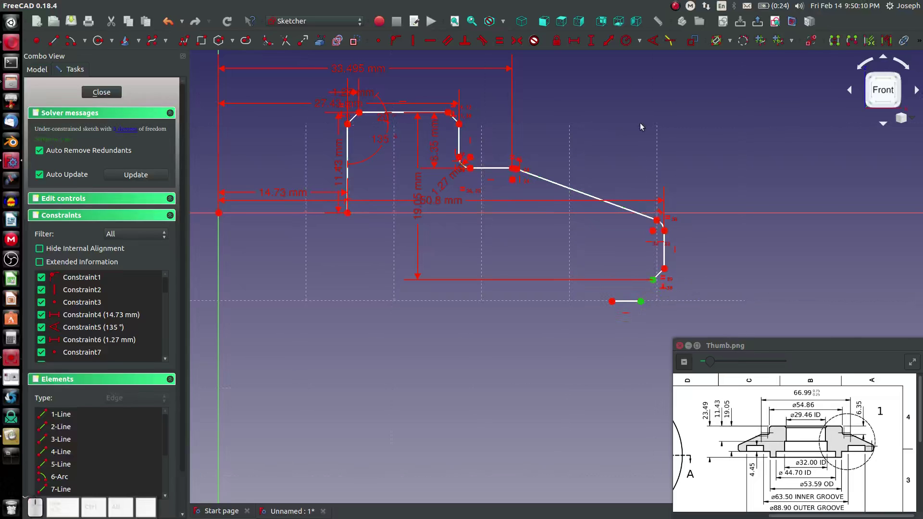
{"action": "left_click", "coordinate": [394, 41]}
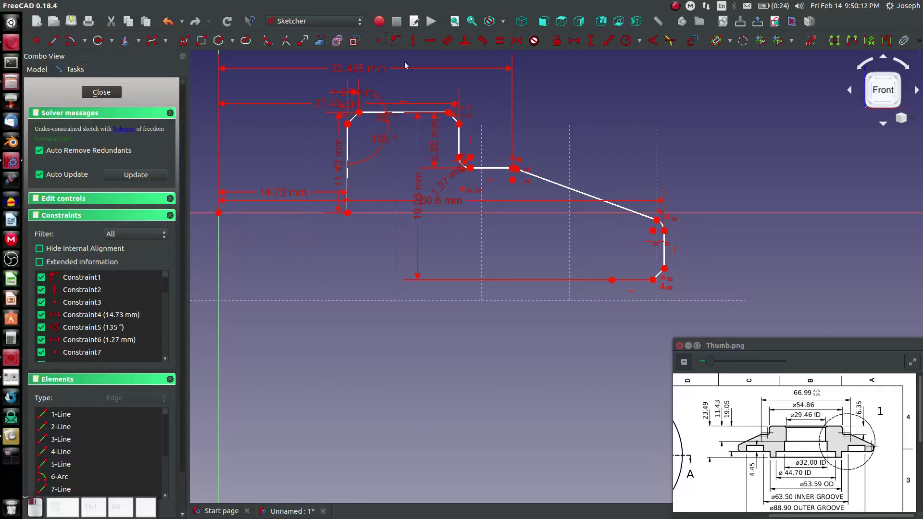
- Constrain the horizontal distance from the origin to the bottom line's inner end to 88.9 mm
{"action": "left_click", "coordinate": [867, 459]}
{"action": "scroll", "coordinate": [817, 467], "scroll_direction": "down", "scroll_amount": 3}
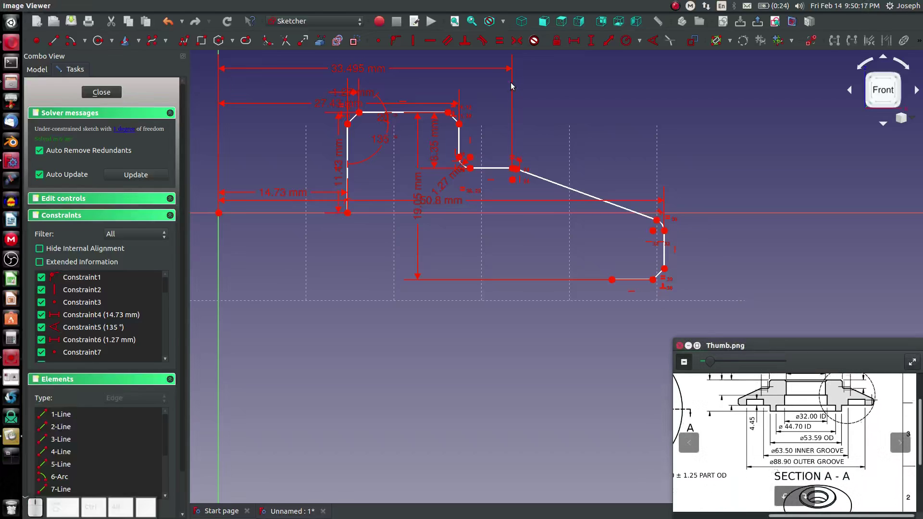
{"action": "key", "text": "shift+h"}
{"action": "left_click", "coordinate": [521, 229]}
{"action": "key", "text": "shift+h"}
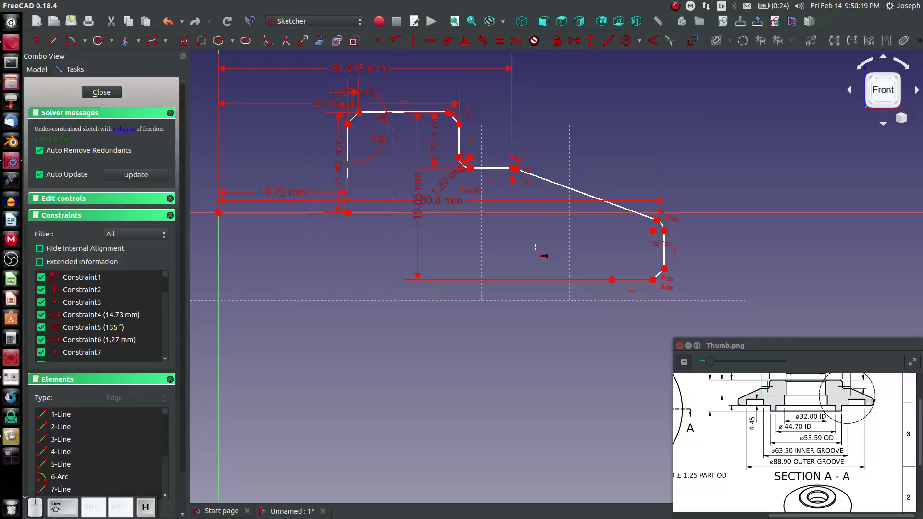
{"action": "left_click", "coordinate": [612, 279]}
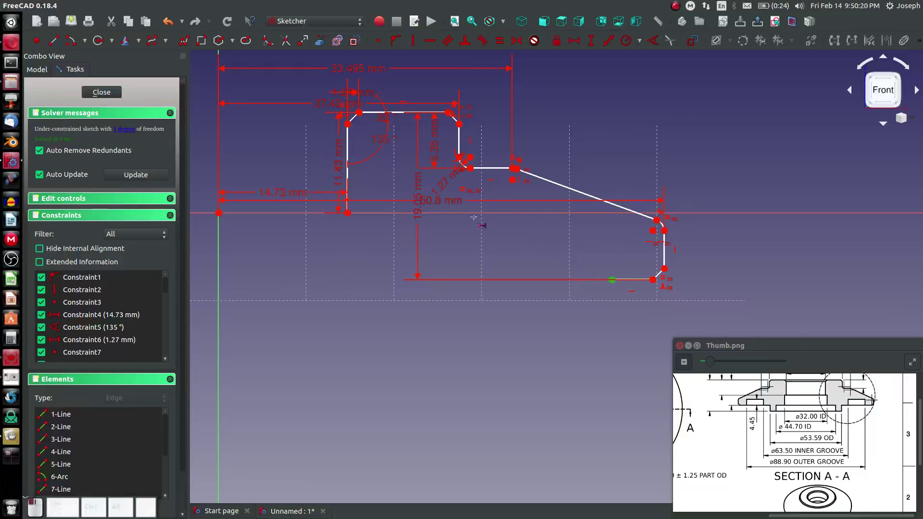
{"action": "left_click", "coordinate": [219, 213]}
{"action": "type", "text": "88.9"}
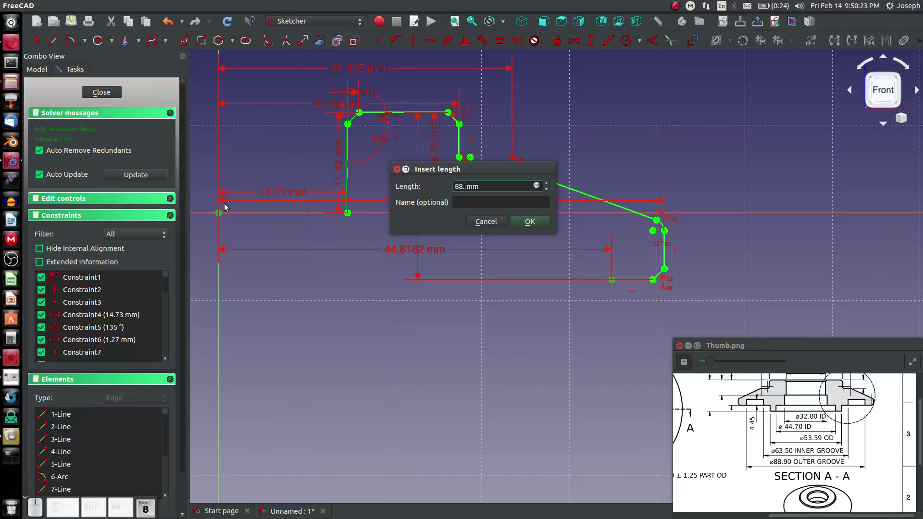
{"action": "key", "text": "Return"}
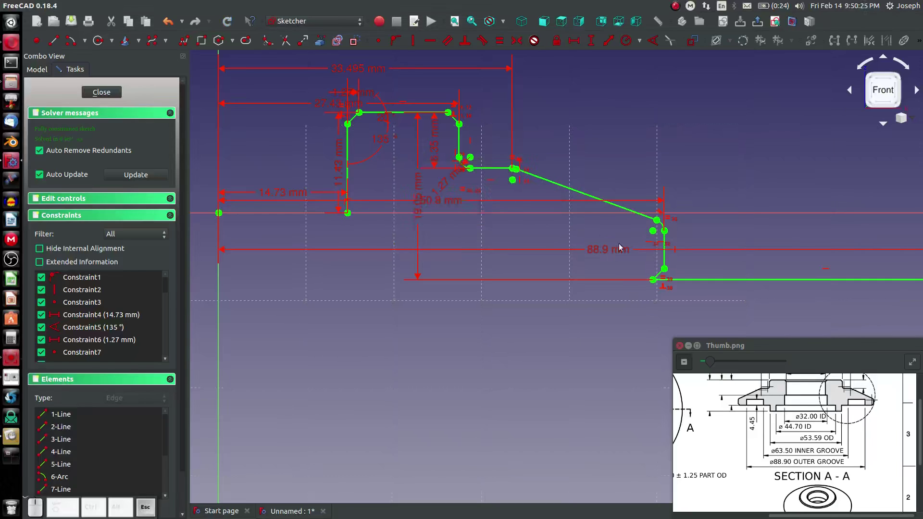
- Halve the bottom line's horizontal distance from the origin to the radius value of 44.45 mm
{"action": "double_click", "coordinate": [591, 250]}
{"action": "type", "text": "44.45"}
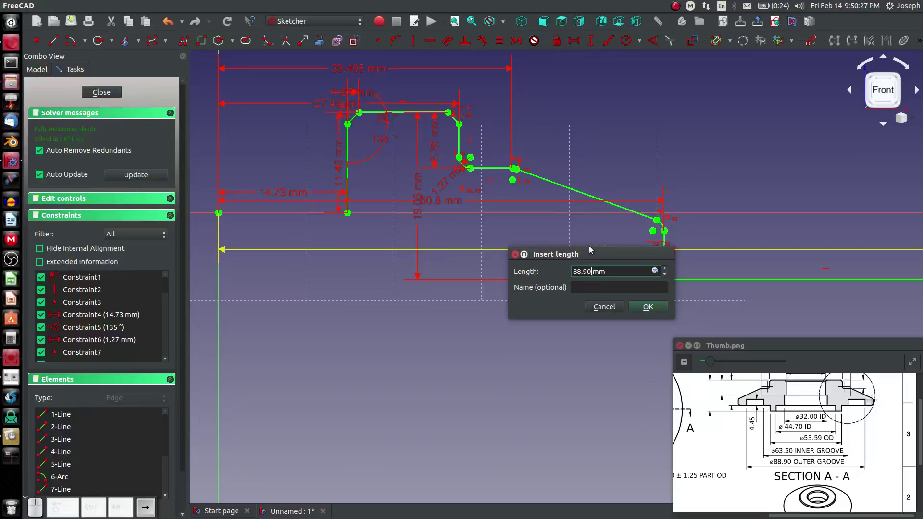
{"action": "key", "text": "Return"}
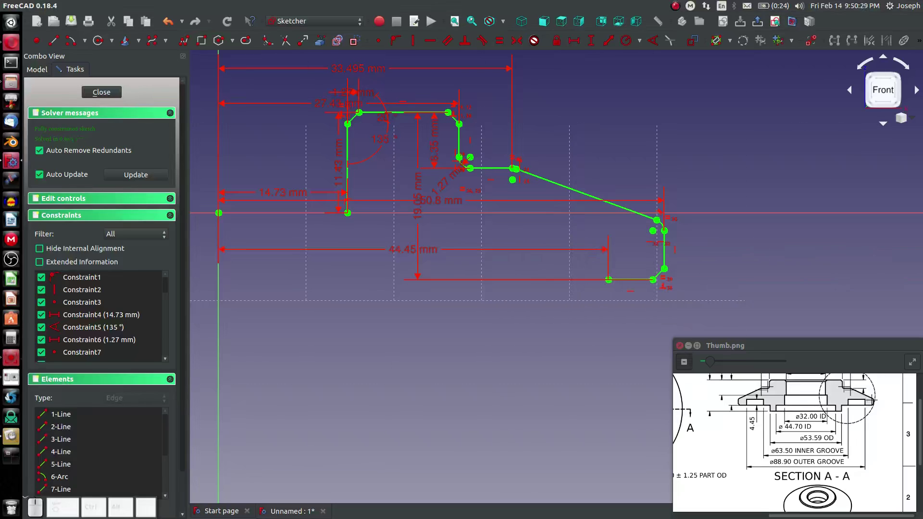
- Draw the groove as a polyline from the bottom line's inner end: up about 5.6 mm, inward about 5.2 mm, back down, and a short way inward
{"action": "left_click", "coordinate": [182, 41]}
{"action": "left_click", "coordinate": [609, 279]}
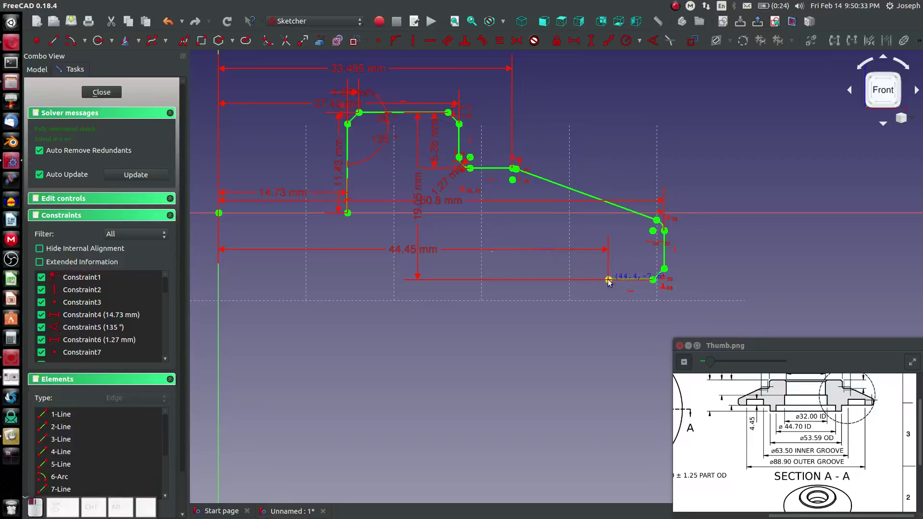
{"action": "left_click", "coordinate": [609, 231]}
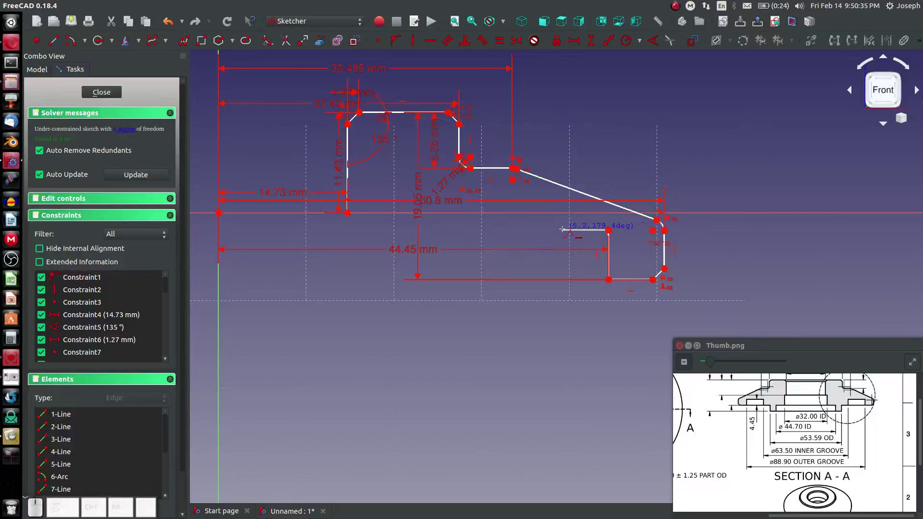
{"action": "left_click", "coordinate": [563, 231]}
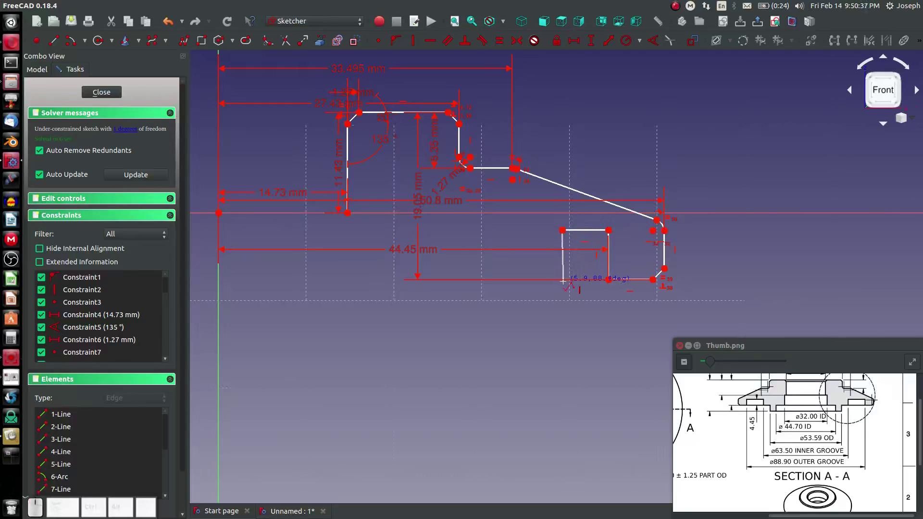
{"action": "left_click", "coordinate": [563, 282]}
{"action": "left_click", "coordinate": [533, 282]}
{"action": "key", "text": "Escape"}
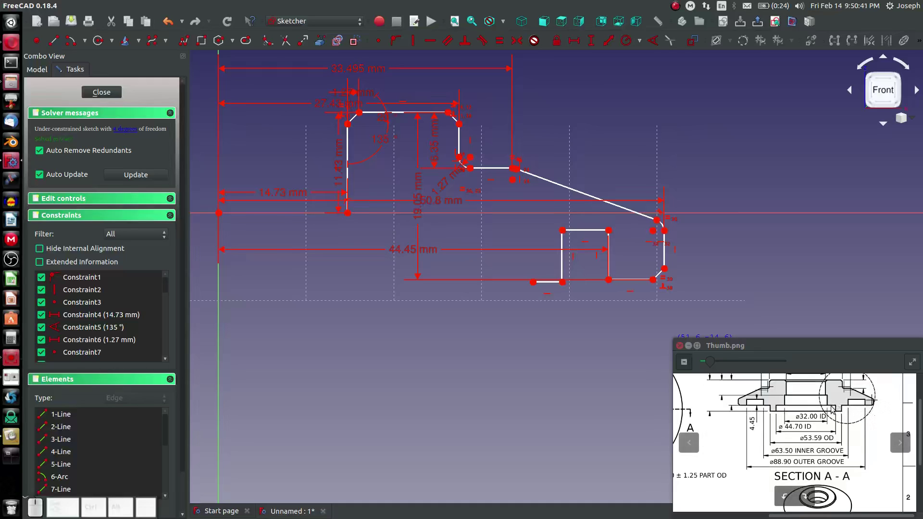
- Align the groove's two lower corners horizontally
{"action": "left_click_drag", "start_coordinate": [845, 412], "coordinate": [787, 435]}
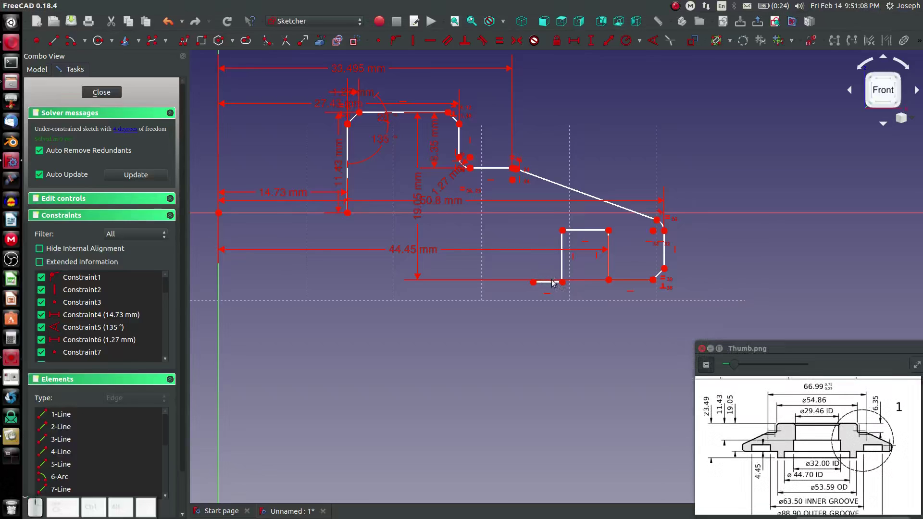
{"action": "left_click", "coordinate": [563, 282]}
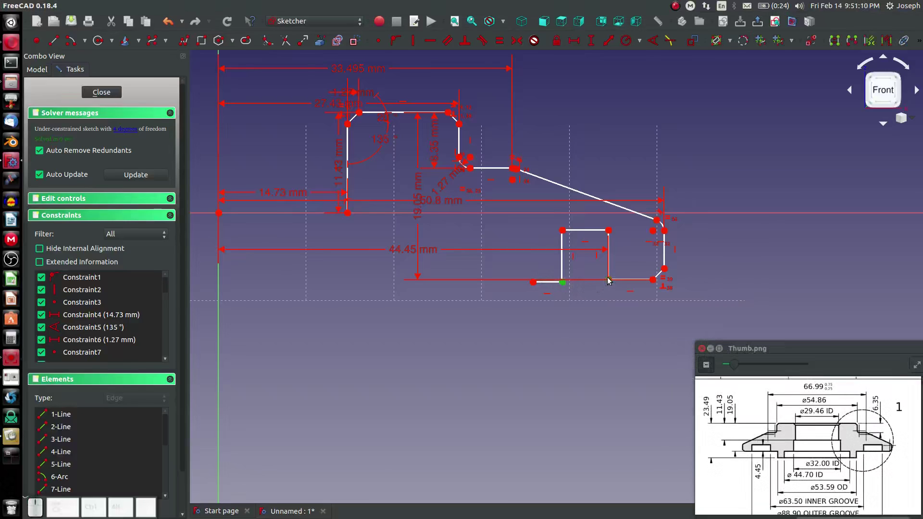
{"action": "key", "text": "h"}
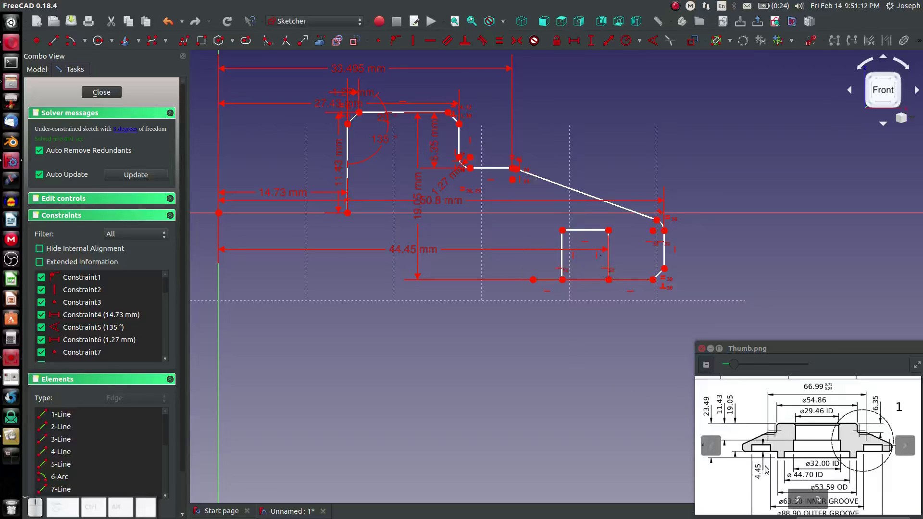
- Constrain the horizontal distance from the origin to the groove's inner lower corner to 63.5 mm
{"action": "left_click_drag", "start_coordinate": [794, 459], "coordinate": [796, 449]}
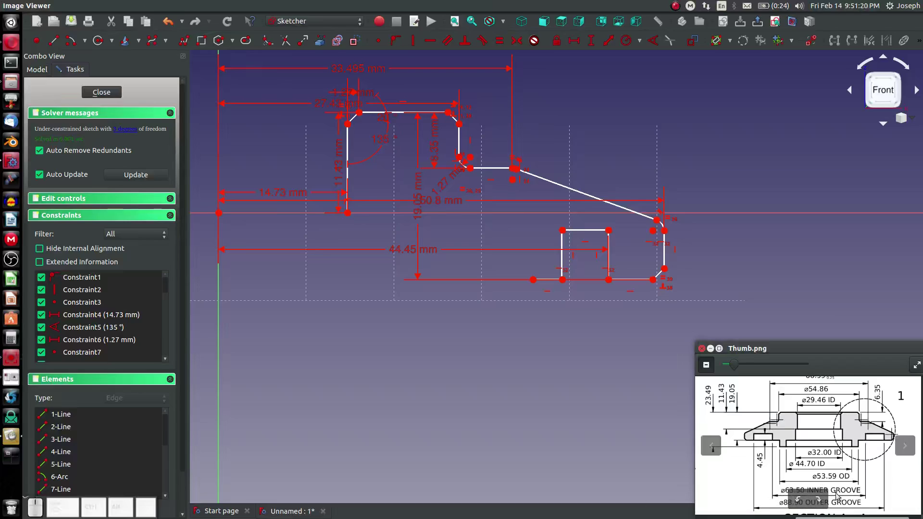
{"action": "key", "text": "shift+h"}
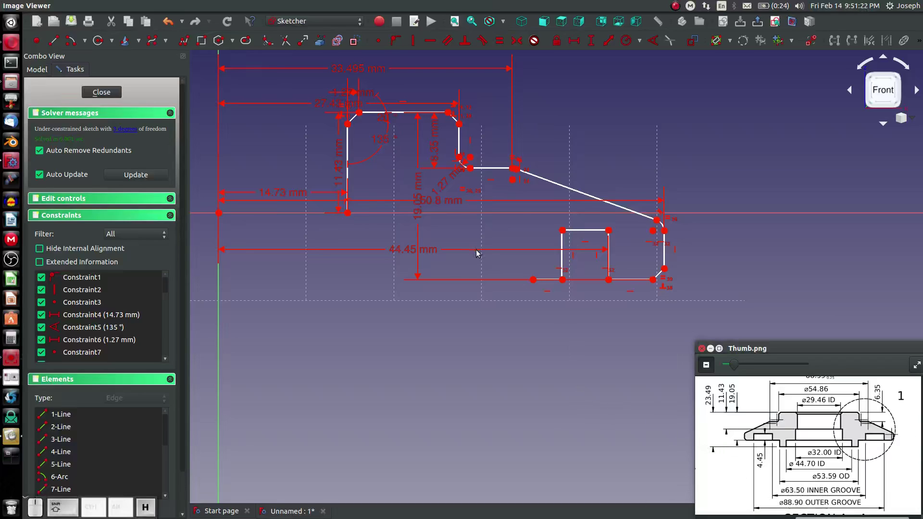
{"action": "left_click", "coordinate": [468, 283]}
{"action": "key", "text": "shift+h"}
{"action": "left_click", "coordinate": [563, 279]}
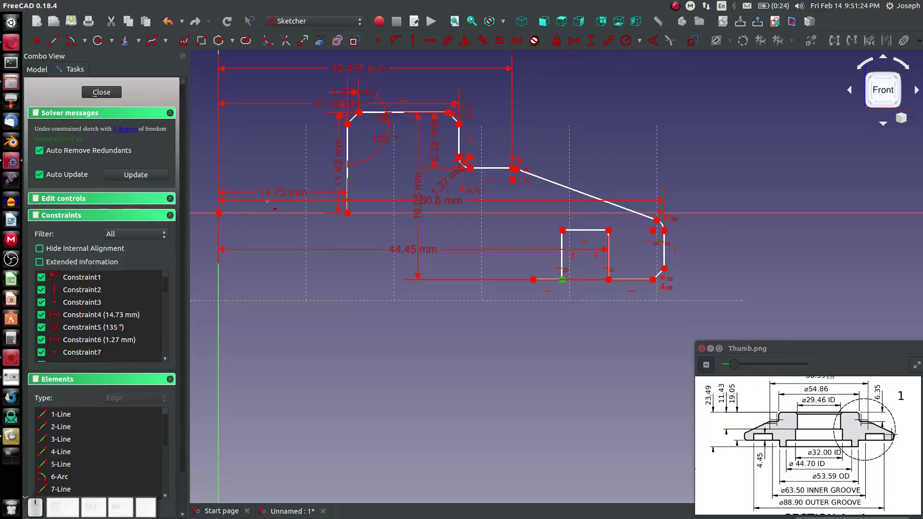
{"action": "left_click", "coordinate": [218, 212]}
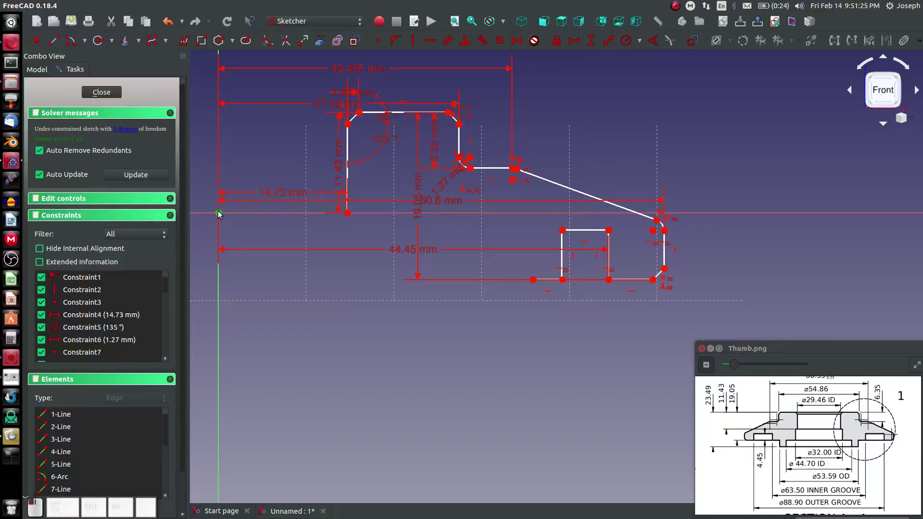
{"action": "left_click", "coordinate": [563, 280]}
{"action": "type", "text": "63.5"}
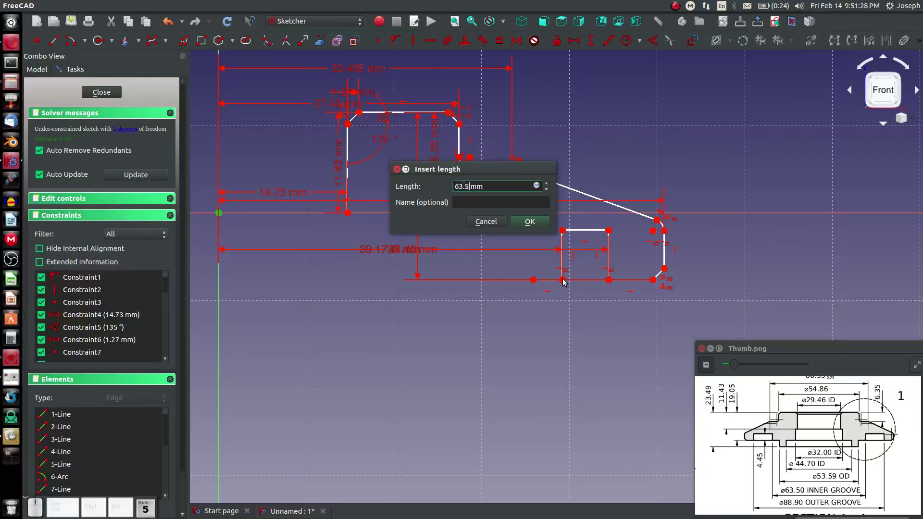
{"action": "key", "text": "Return"}
- Set the groove's inner-corner distance from the origin to 63.5/2, giving 31.75 mm
{"action": "right_click", "coordinate": [502, 254]}
{"action": "left_click", "coordinate": [503, 254]}
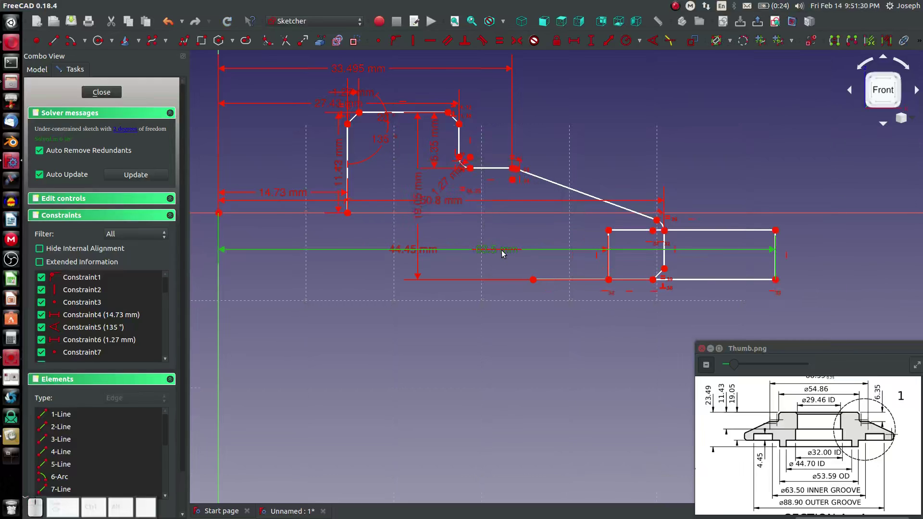
{"action": "left_click_drag", "start_coordinate": [507, 253], "coordinate": [506, 254]}
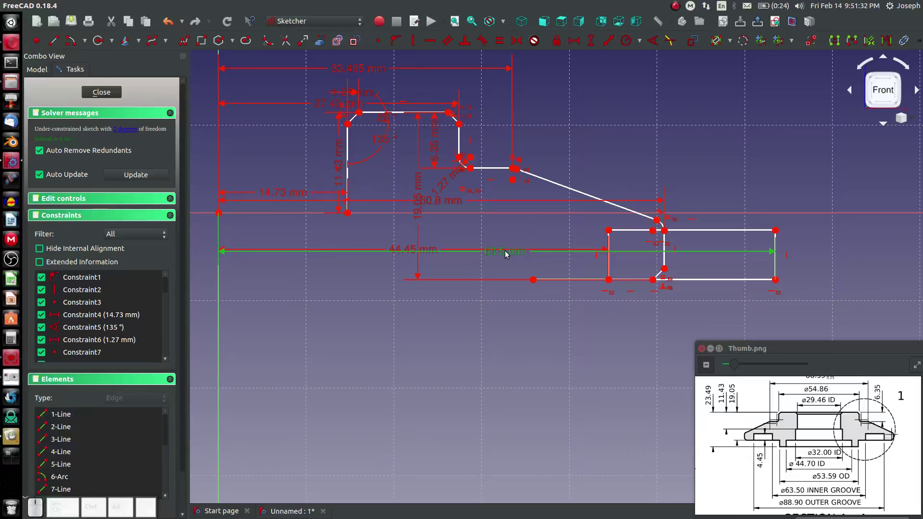
{"action": "double_click", "coordinate": [506, 255]}
{"action": "key", "text": "Right"}
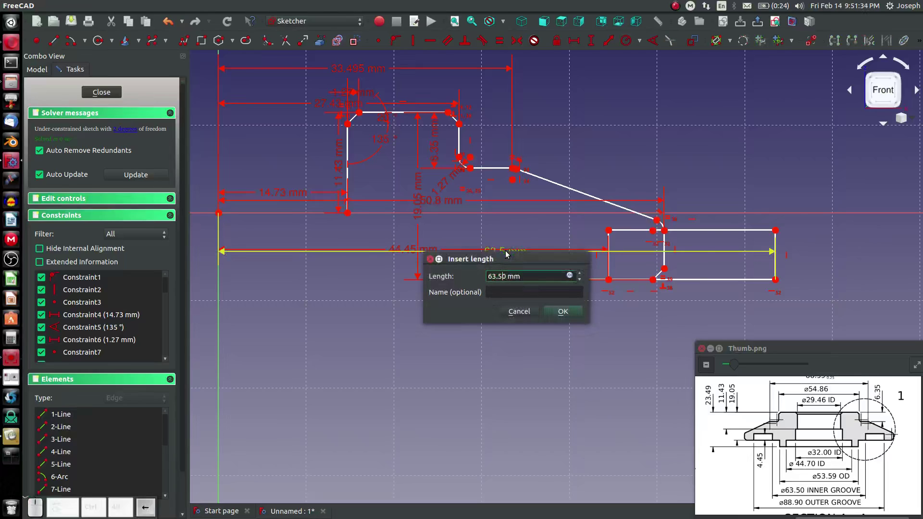
{"action": "type", "text": "/2"}
{"action": "key", "text": "Return"}
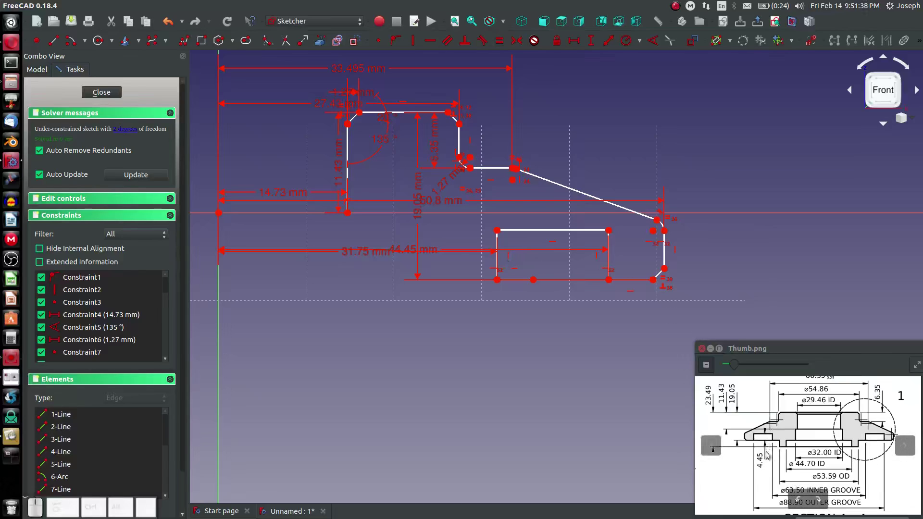
- Constrain the vertical length of the groove's inner side to 4.45 mm
{"action": "key", "text": "shift+v"}
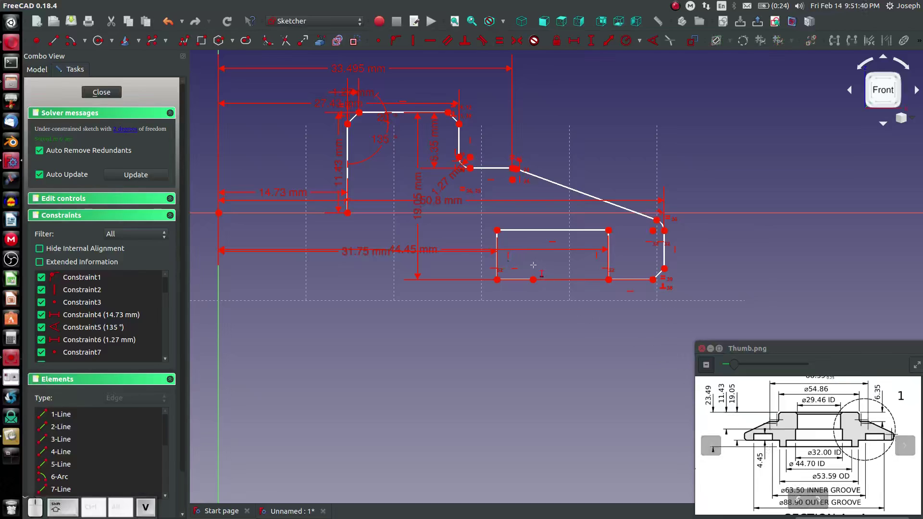
{"action": "left_click", "coordinate": [497, 264]}
{"action": "type", "text": "4.45"}
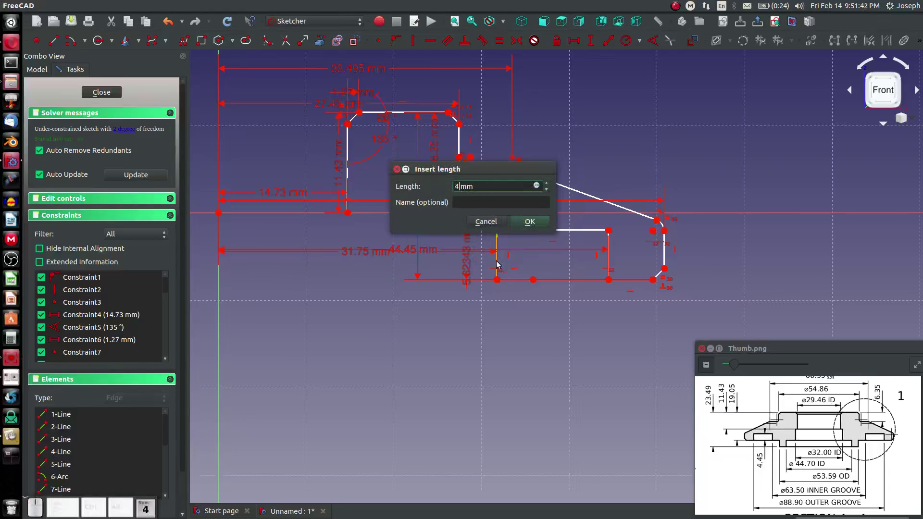
{"action": "key", "text": "Return"}
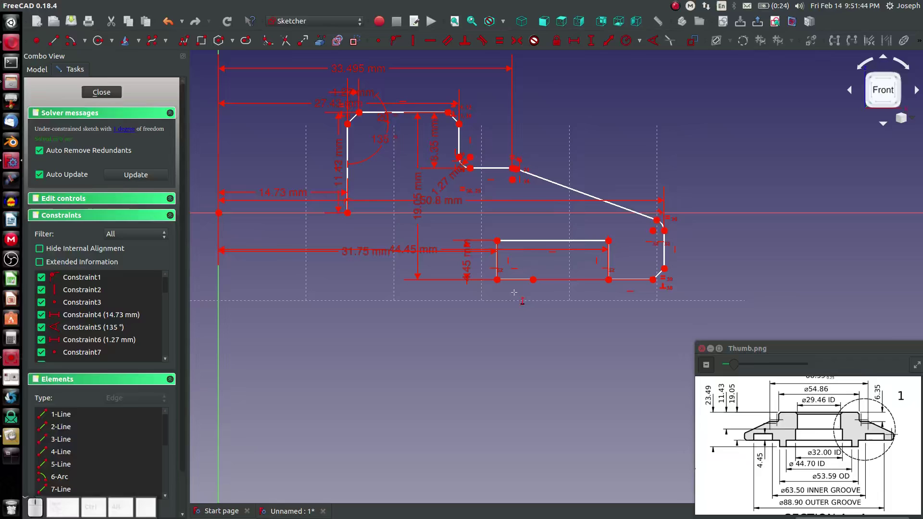
{"action": "key", "text": "Escape"}
- Extend the short line inward from the groove and constrain its inner end's horizontal distance from the origin to 53.59/2 mm
{"action": "left_click_drag", "start_coordinate": [533, 280], "coordinate": [446, 280]}
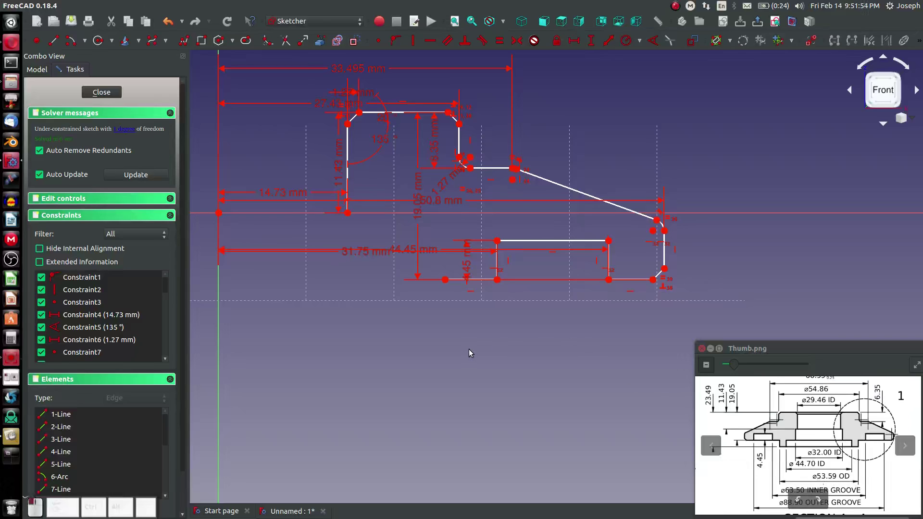
{"action": "key", "text": "shift+h"}
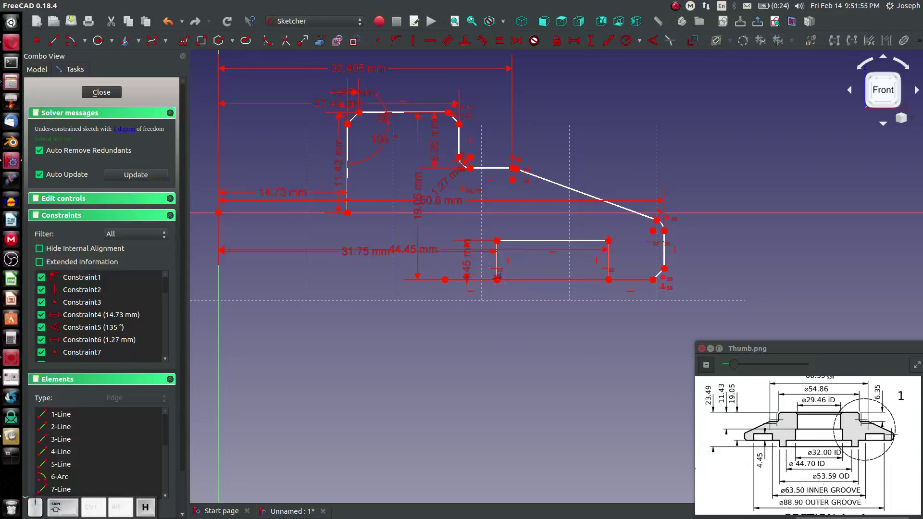
{"action": "left_click", "coordinate": [445, 279]}
{"action": "left_click", "coordinate": [219, 213]}
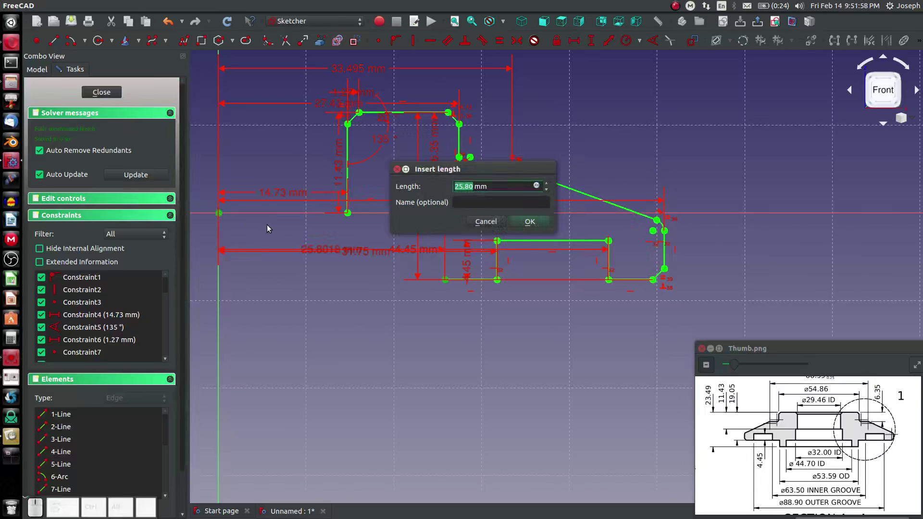
{"action": "type", "text": "53.59/2"}
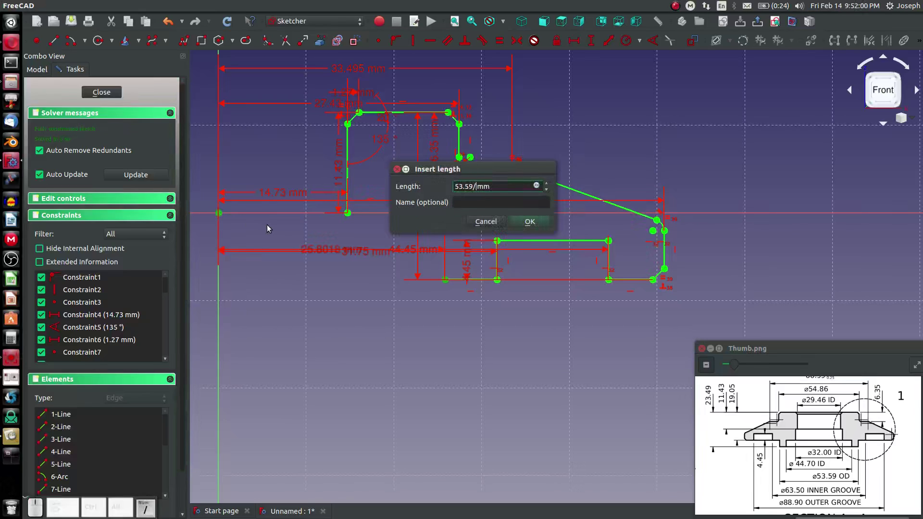
{"action": "key", "text": "Return"}
- Sketch the lower lip about 3.5 mm wide and 5.3 mm tall plus a short line inward, and make the lip's inner side vertical
{"action": "mouse_move", "coordinate": [734, 398]}
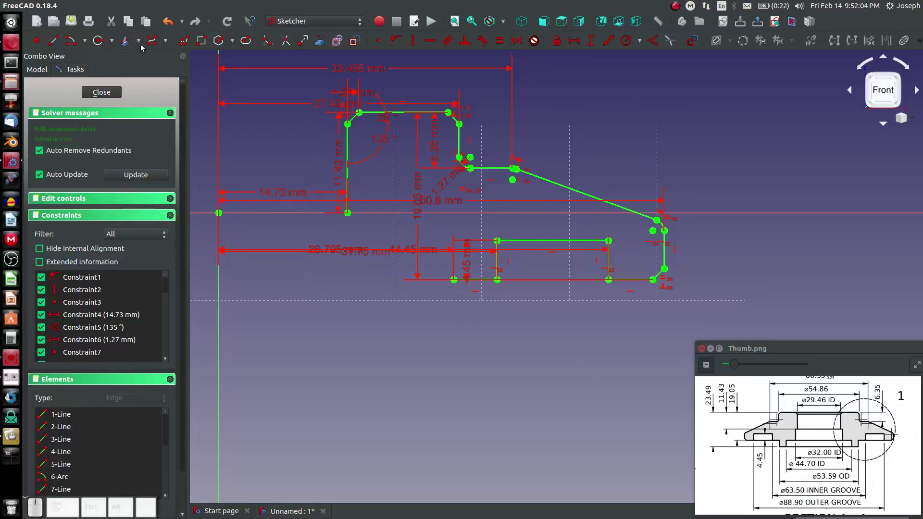
{"action": "left_click", "coordinate": [184, 41]}
{"action": "left_click", "coordinate": [454, 279]}
{"action": "left_click", "coordinate": [454, 326]}
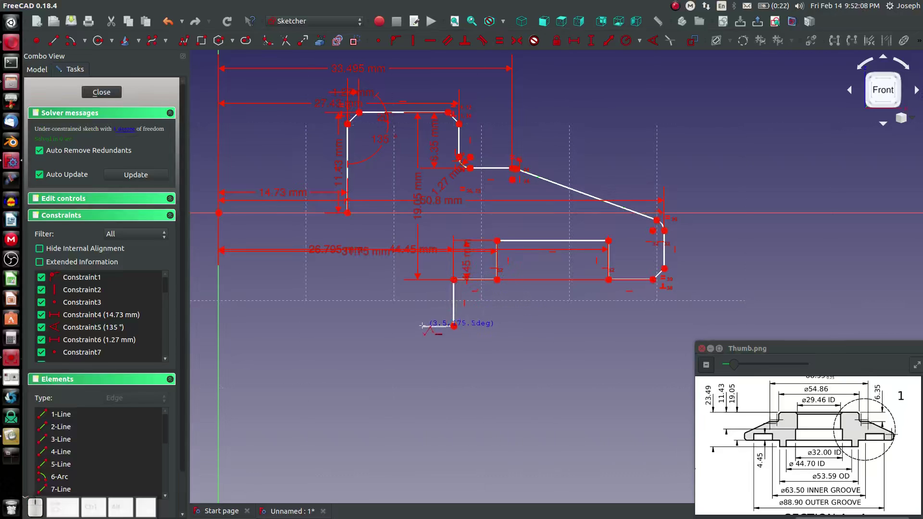
{"action": "left_click", "coordinate": [423, 326]}
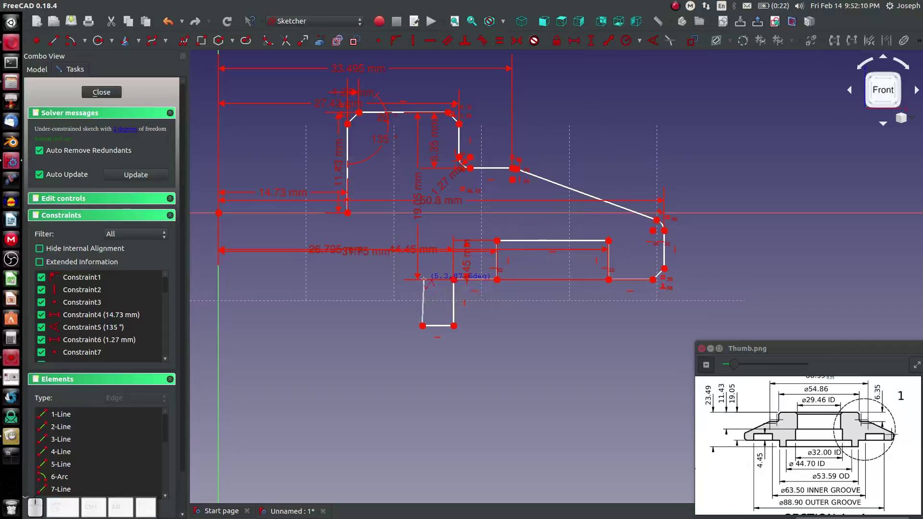
{"action": "left_click", "coordinate": [424, 280]}
{"action": "left_click", "coordinate": [388, 279]}
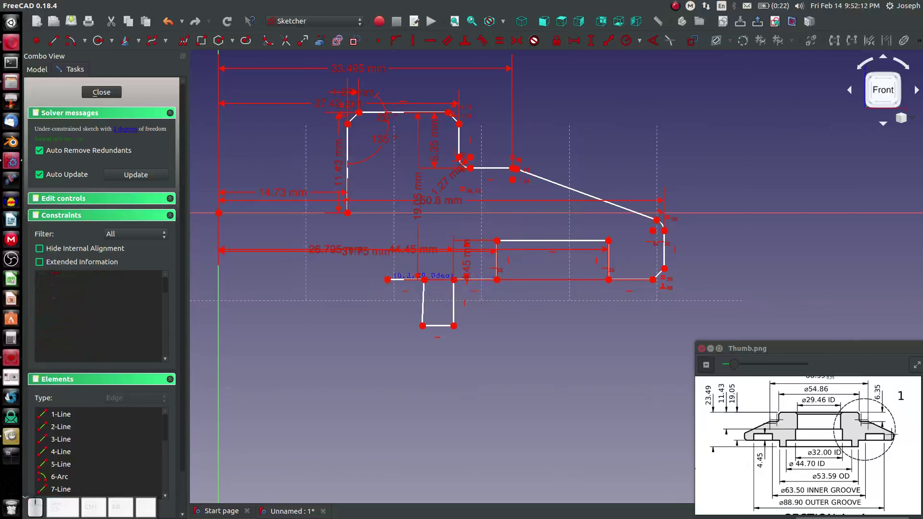
{"action": "key", "text": "Escape"}
{"action": "key", "text": "Escape"}
{"action": "left_click", "coordinate": [426, 302]}
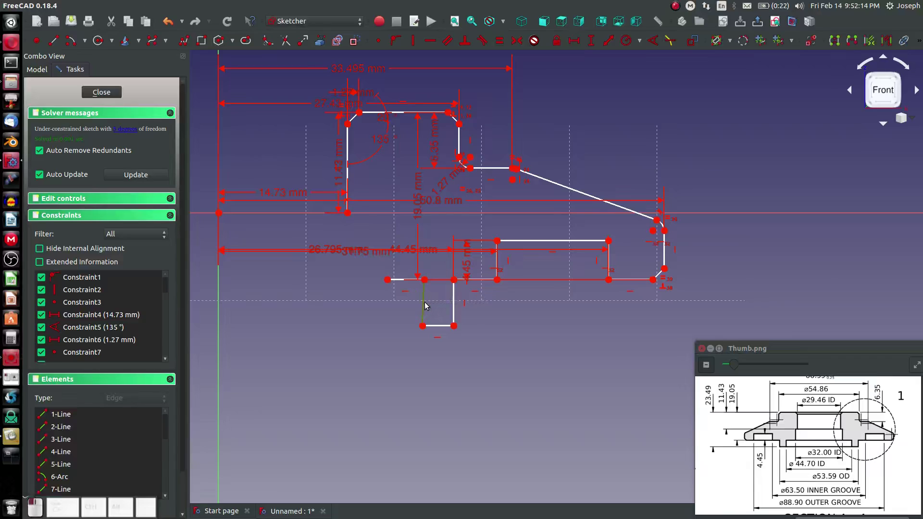
{"action": "key", "text": "v"}
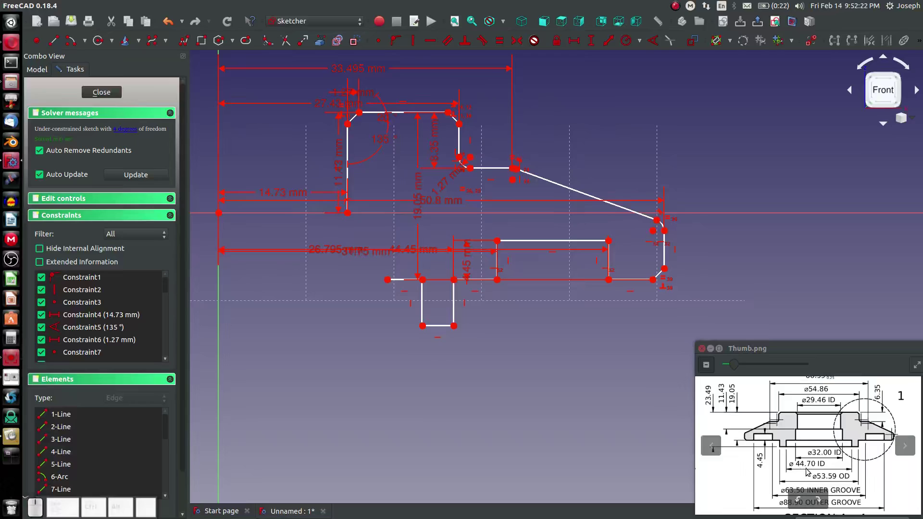
- Constrain the horizontal distance from the origin to the lip's inner lower corner to 44.7 mm
{"action": "key", "text": "shift+v"}
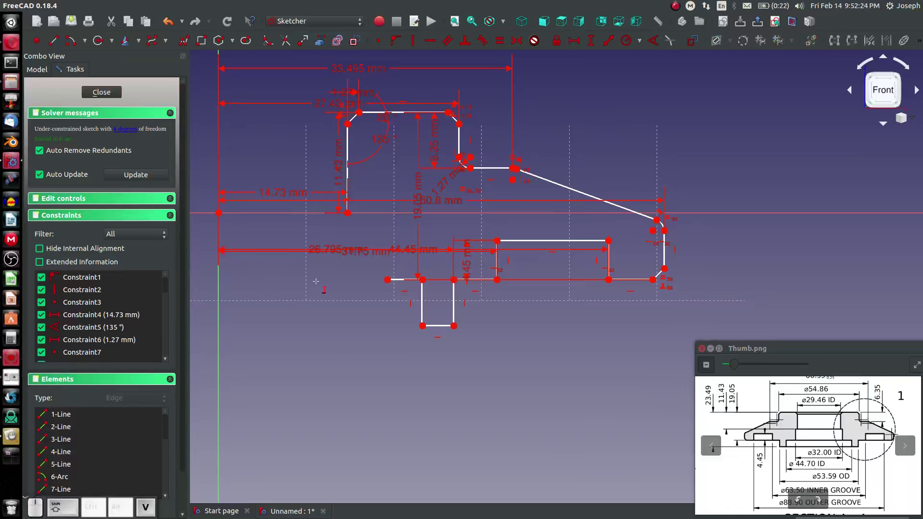
{"action": "left_click", "coordinate": [422, 326]}
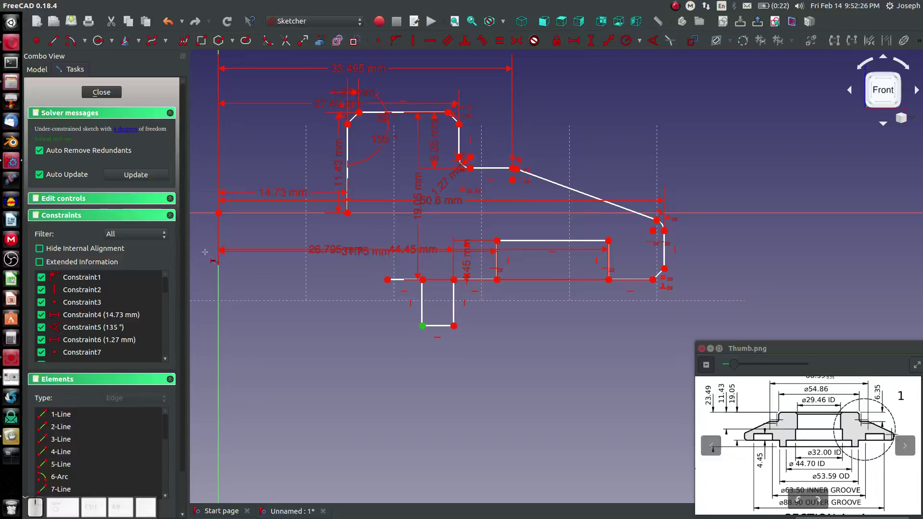
{"action": "left_click", "coordinate": [219, 212]}
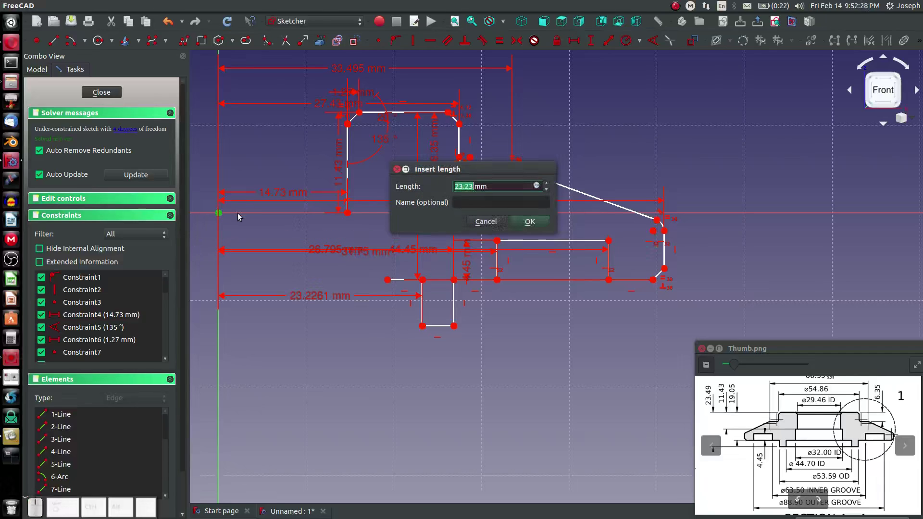
{"action": "type", "text": "44.7"}
{"action": "key", "text": "Return"}
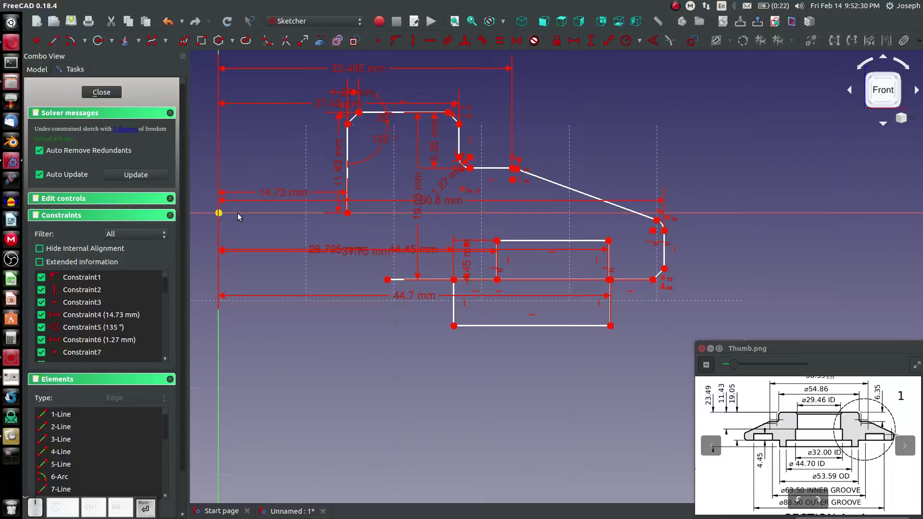
- Set the lip's inner-corner distance from the origin to 22.35 mm
{"action": "double_click", "coordinate": [386, 295]}
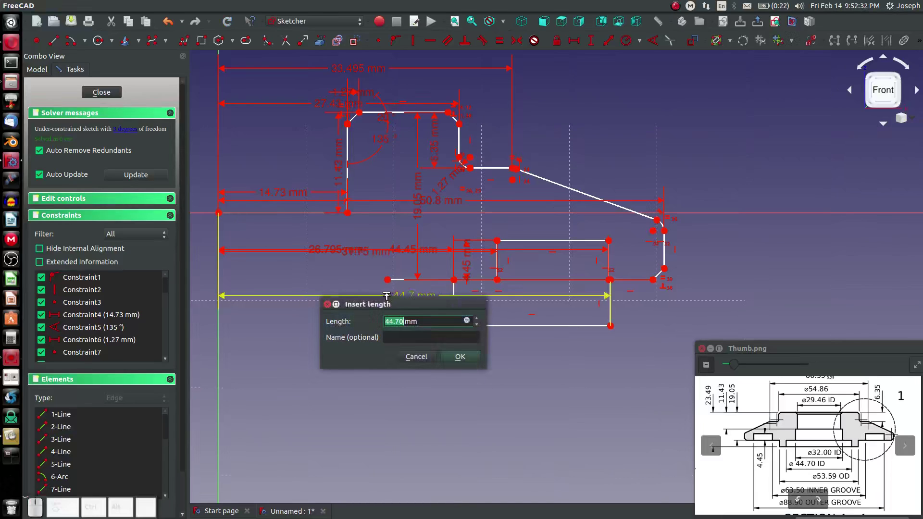
{"action": "type", "text": "22.35"}
{"action": "key", "text": "Return"}
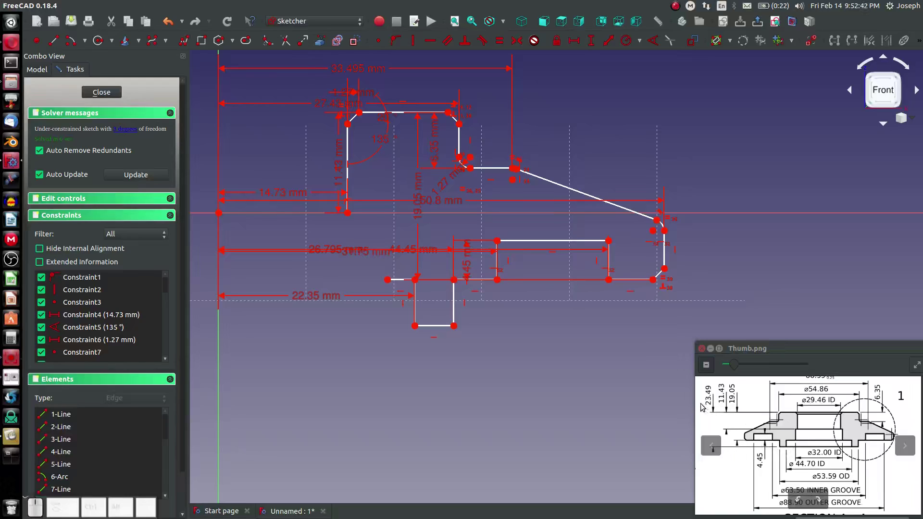
- Constrain the vertical distance from the lip's outer lower corner to the profile's upper edge to 23.49 mm
{"action": "left_click", "coordinate": [582, 367]}
{"action": "key", "text": "shift+v"}
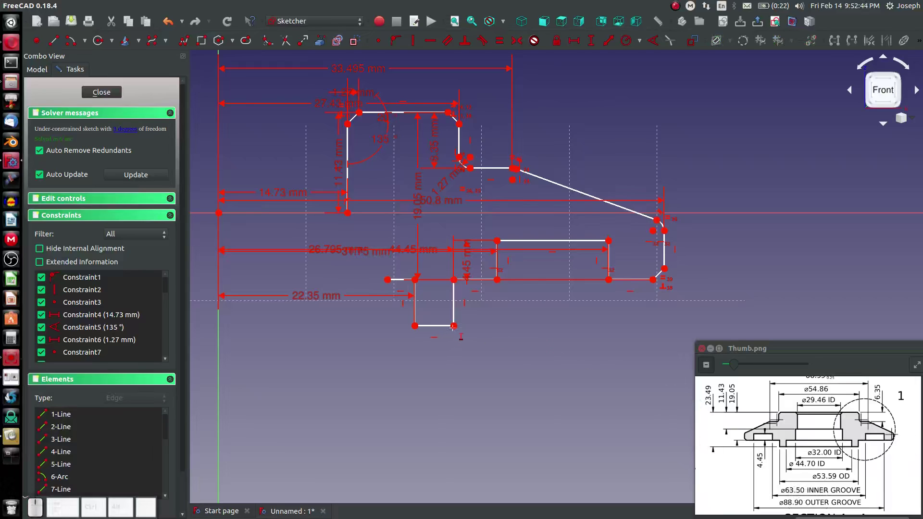
{"action": "left_click", "coordinate": [454, 326]}
{"action": "left_click", "coordinate": [449, 113]}
{"action": "type", "text": "23.49"}
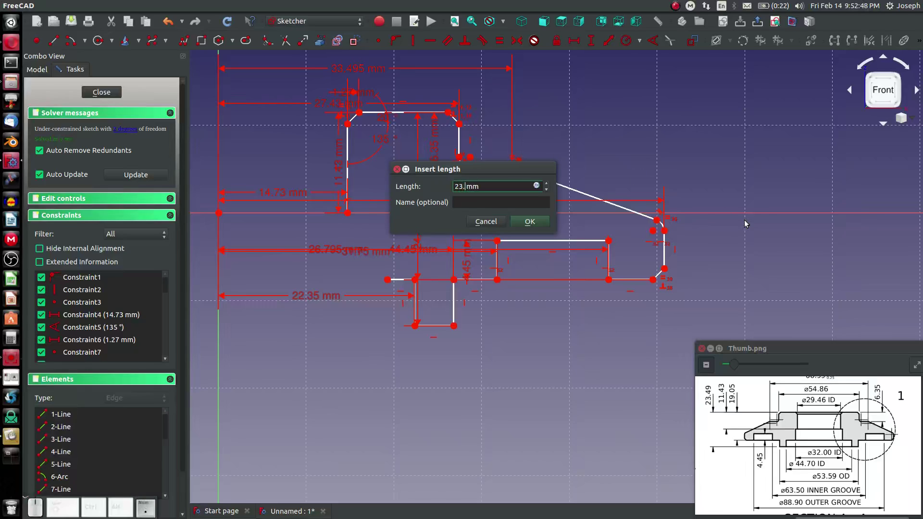
{"action": "key", "text": "Return"}
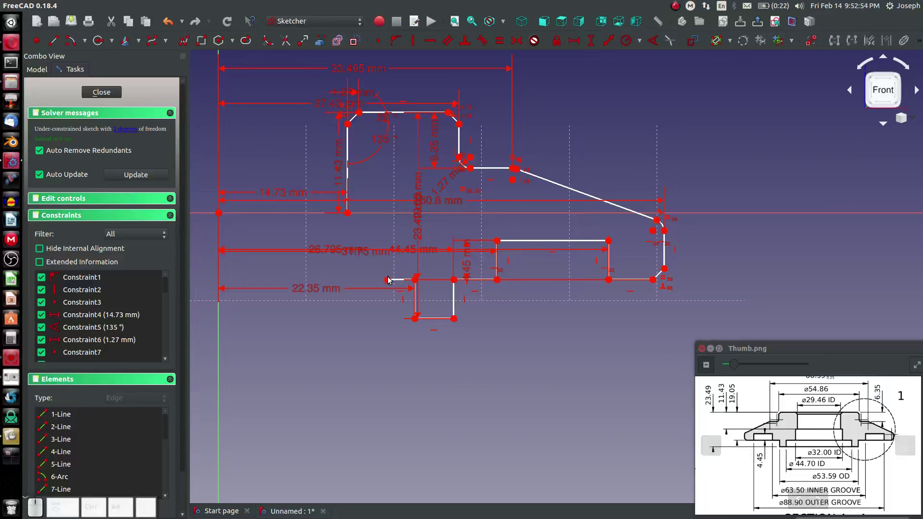
- Extend the inner line toward the axis and align its free end horizontally with the lip's outer upper corner
{"action": "mouse_move", "coordinate": [387, 279]}
{"action": "left_mouse_down"}
{"action": "mouse_move", "coordinate": [367, 275]}
{"action": "mouse_move", "coordinate": [356, 253]}
{"action": "mouse_move", "coordinate": [349, 279]}
{"action": "left_mouse_up"}
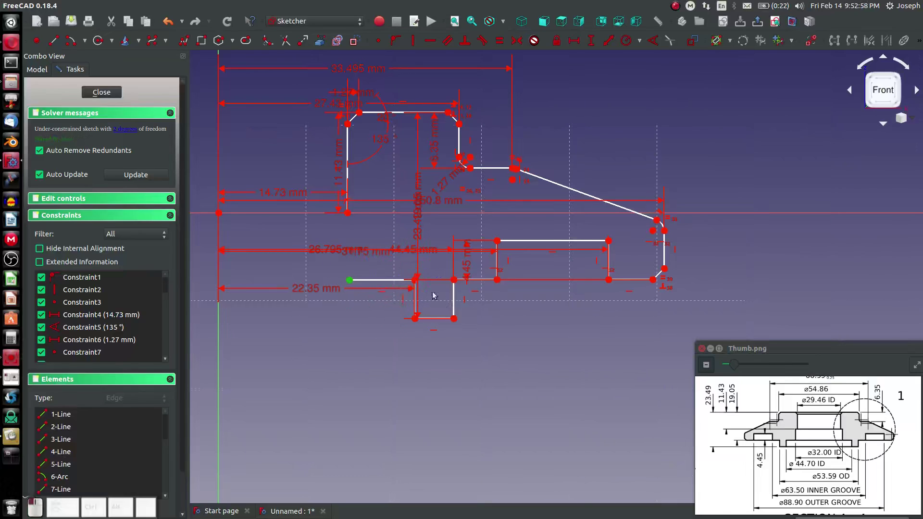
{"action": "left_click", "coordinate": [455, 283]}
{"action": "key", "text": "Escape"}
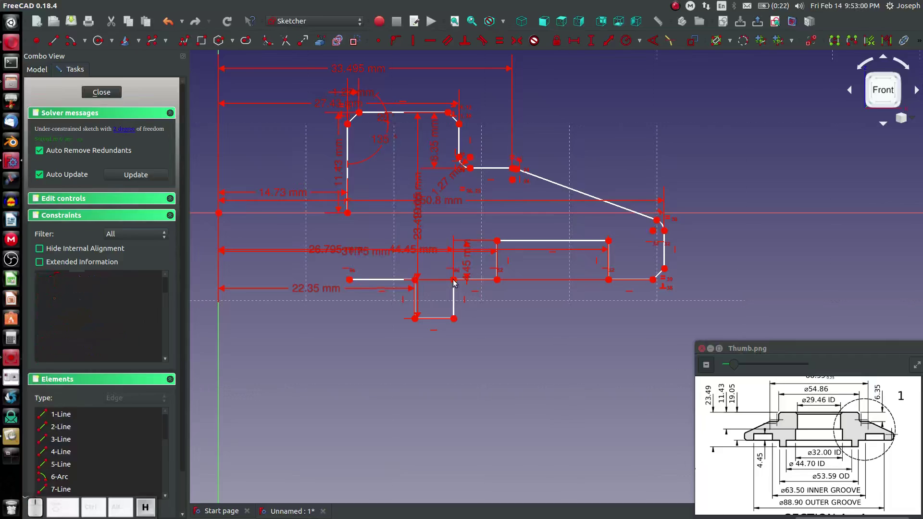
- Constrain the horizontal distance from the origin to the inner line's free end to 32/2 mm
{"action": "mouse_move", "coordinate": [350, 280]}
{"action": "left_mouse_down"}
{"action": "mouse_move", "coordinate": [385, 280]}
{"action": "mouse_move", "coordinate": [373, 280]}
{"action": "left_mouse_up"}
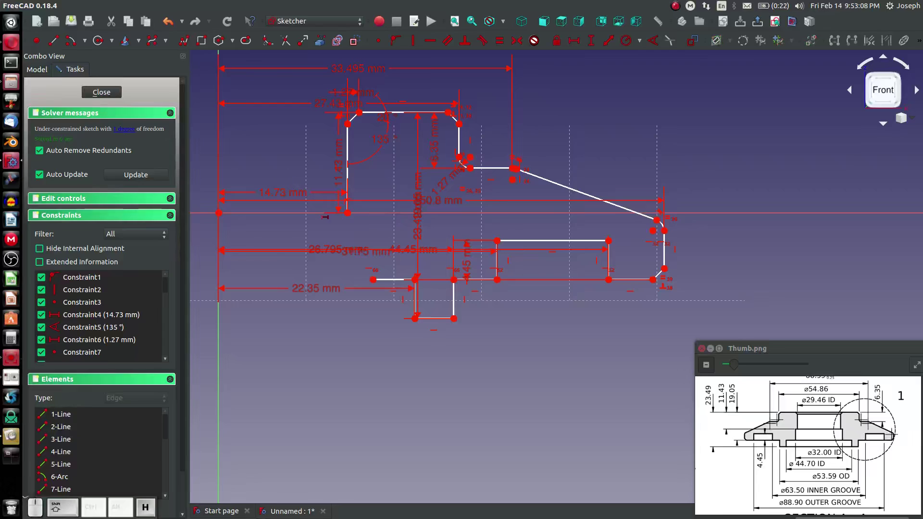
{"action": "left_click", "coordinate": [219, 213]}
{"action": "type", "text": "l"}
{"action": "type", "text": "32/2 mm"}
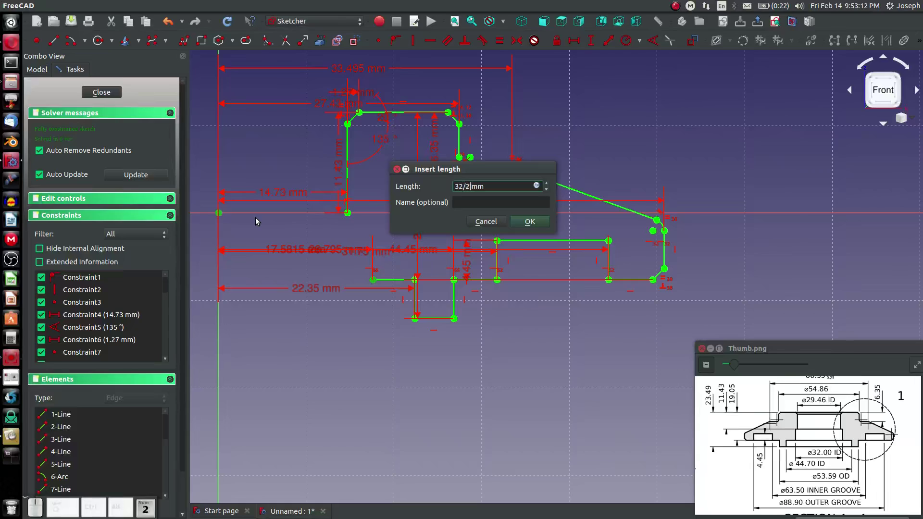
{"action": "key", "text": "Return"}
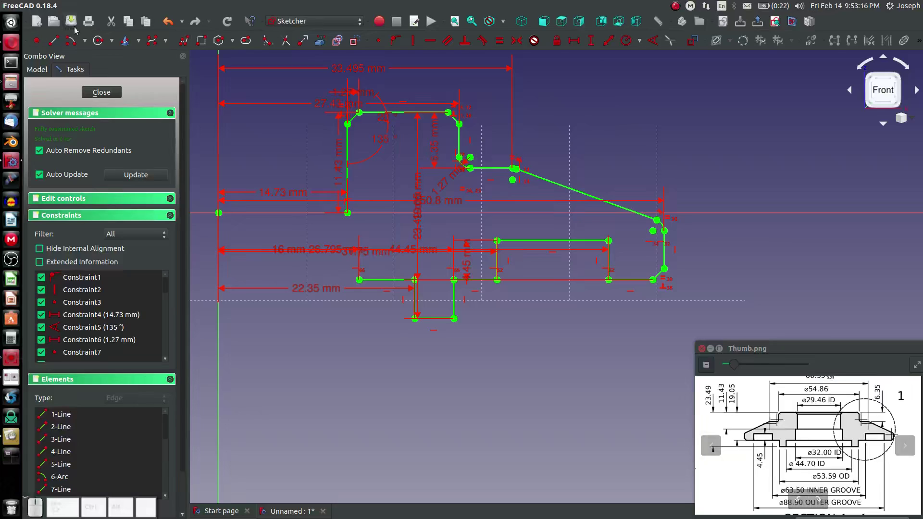
- Close the profile with a vertical line from the inner line's free end up to the horizontal axis and a short line to the bore's lower end
{"action": "left_click", "coordinate": [54, 40]}
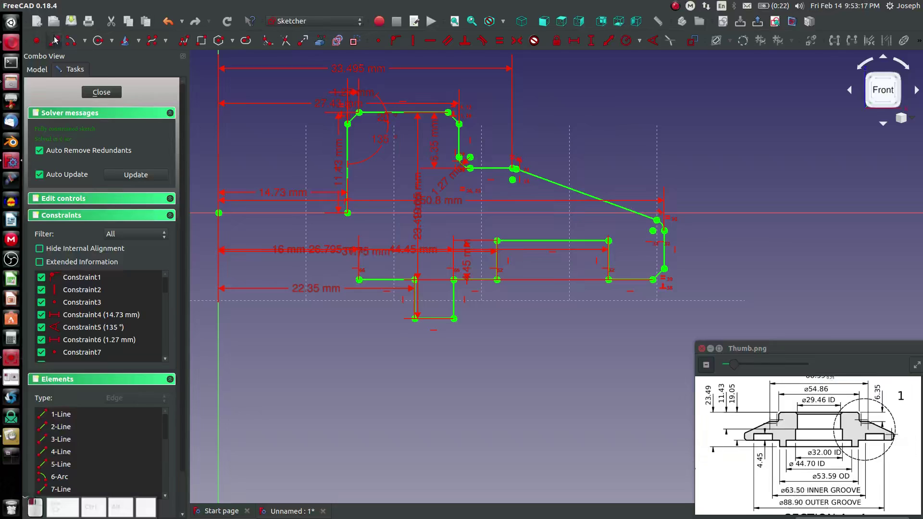
{"action": "left_click", "coordinate": [359, 280]}
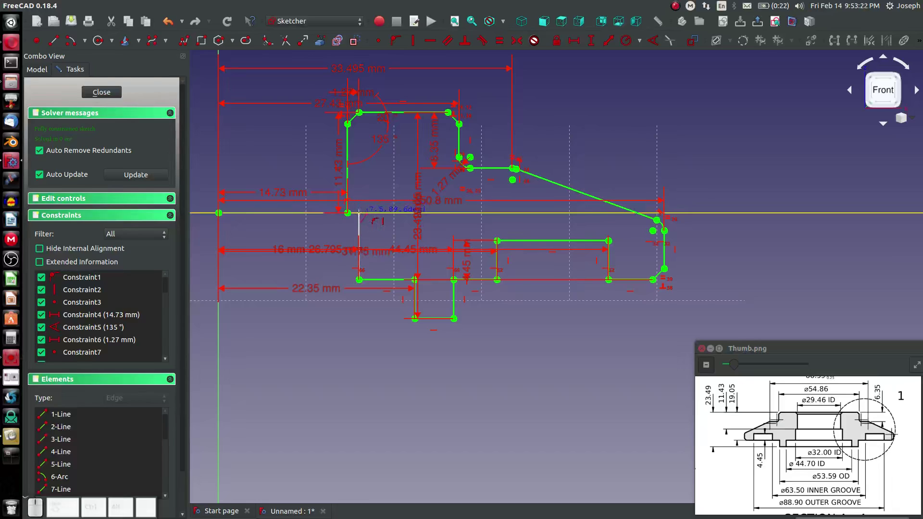
{"action": "left_click", "coordinate": [360, 212]}
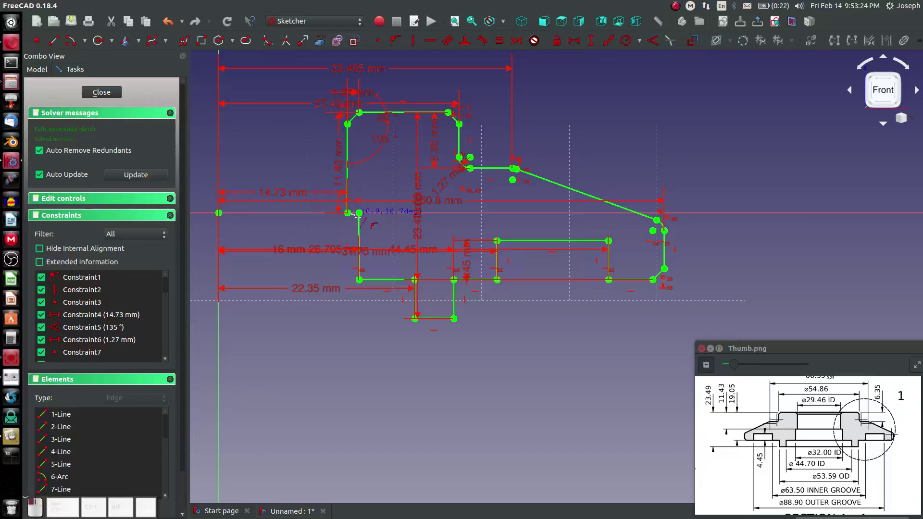
{"action": "left_click", "coordinate": [359, 212]}
{"action": "key", "text": "Escape"}
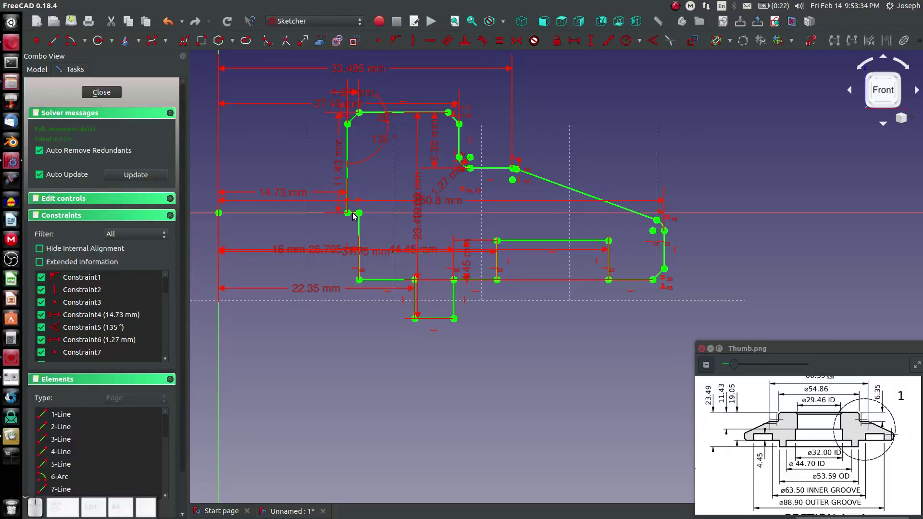
- Switch to the Part Design workbench and close the finished profile sketch
{"action": "scroll", "coordinate": [353, 216], "scroll_direction": "down", "scroll_amount": 3}
{"action": "scroll", "coordinate": [354, 216], "scroll_direction": "up", "scroll_amount": 5}
{"action": "scroll", "coordinate": [342, 217], "scroll_direction": "down", "scroll_amount": 4}
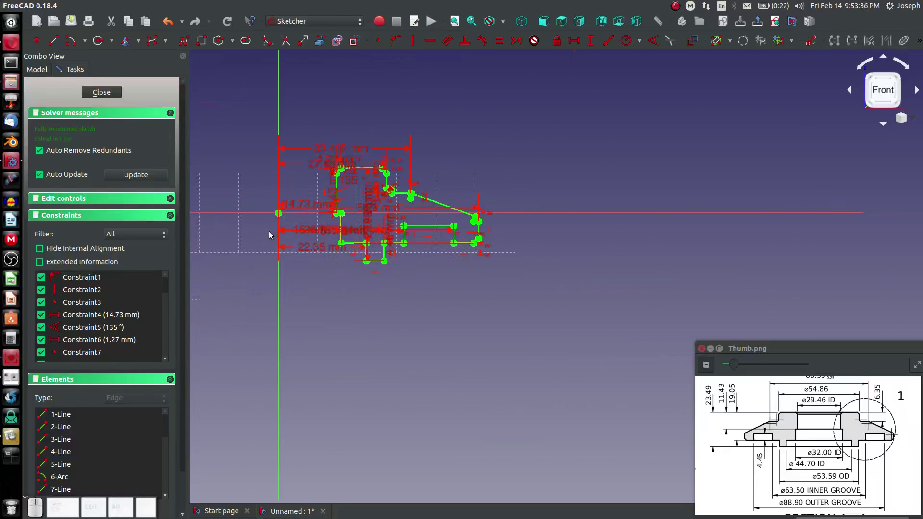
{"action": "scroll", "coordinate": [290, 232], "scroll_direction": "down", "scroll_amount": 2}
{"action": "middle_click_drag", "start_coordinate": [265, 173], "coordinate": [416, 229]}
{"action": "left_click", "coordinate": [312, 21]}
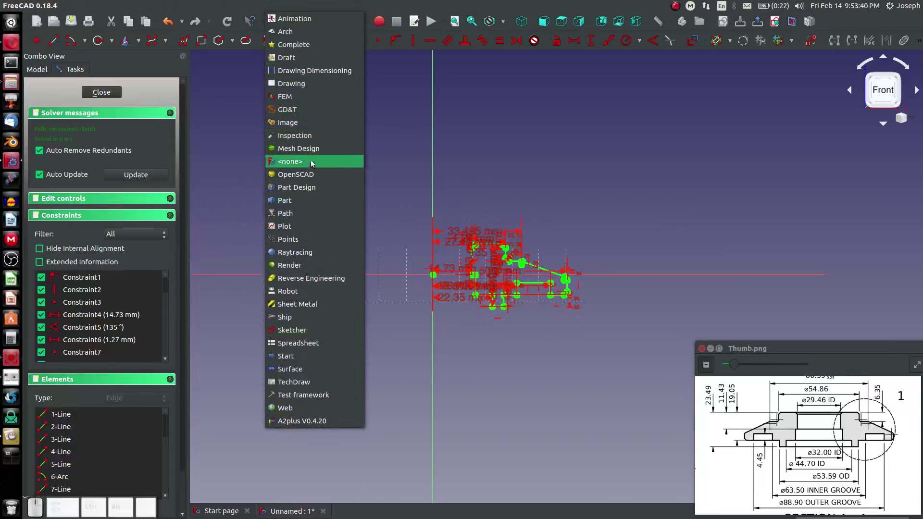
{"action": "left_click", "coordinate": [302, 190]}
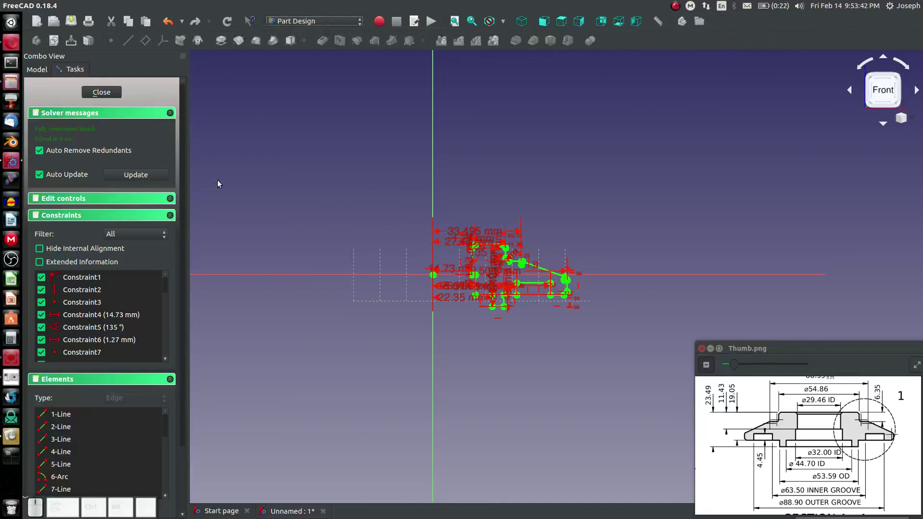
{"action": "left_click", "coordinate": [97, 92]}
- Revolve the section profile 360° about the vertical sketch axis with the reversed option on
{"action": "left_click", "coordinate": [64, 70]}
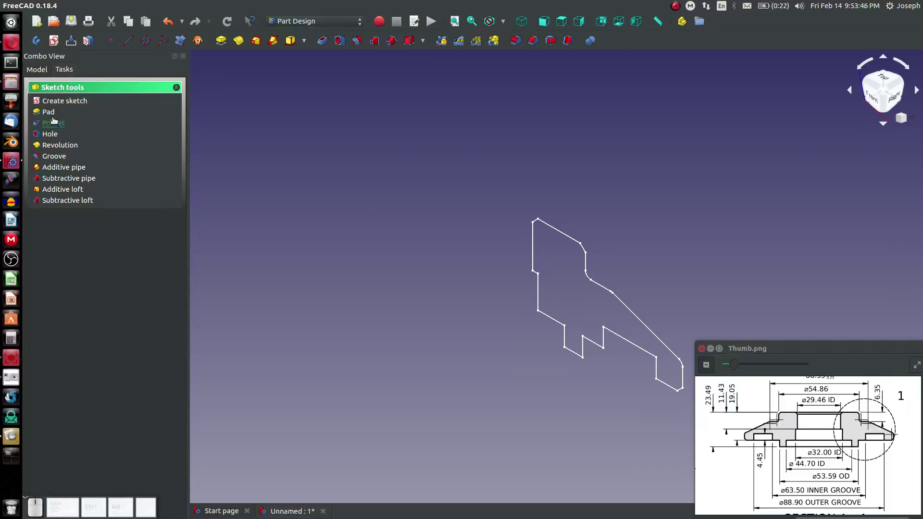
{"action": "left_click", "coordinate": [58, 145]}
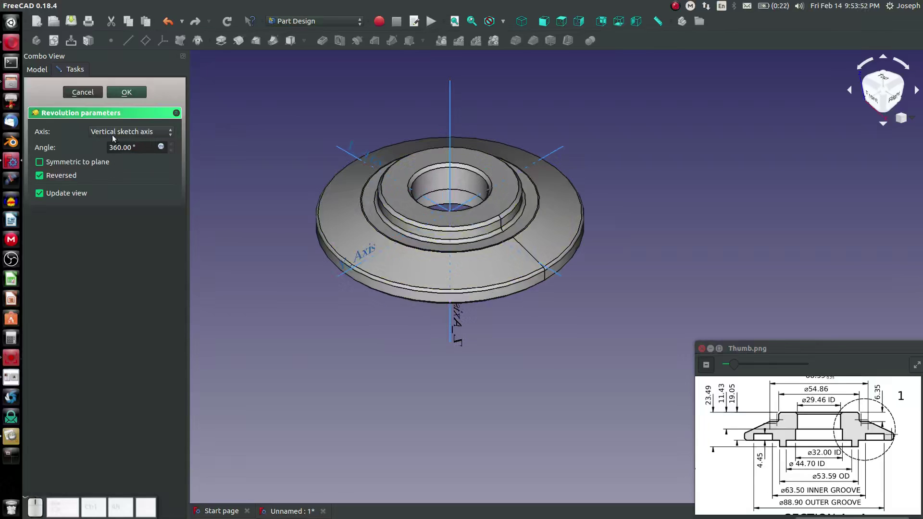
{"action": "left_click", "coordinate": [126, 92]}
{"action": "mouse_move", "coordinate": [526, 247]}
{"action": "middle_mouse_down"}
{"action": "mouse_move", "coordinate": [513, 88]}
{"action": "mouse_move", "coordinate": [494, 125]}
{"action": "mouse_move", "coordinate": [533, 245]}
{"action": "middle_mouse_up"}
{"action": "scroll", "coordinate": [535, 247], "scroll_direction": "up", "scroll_amount": 4}
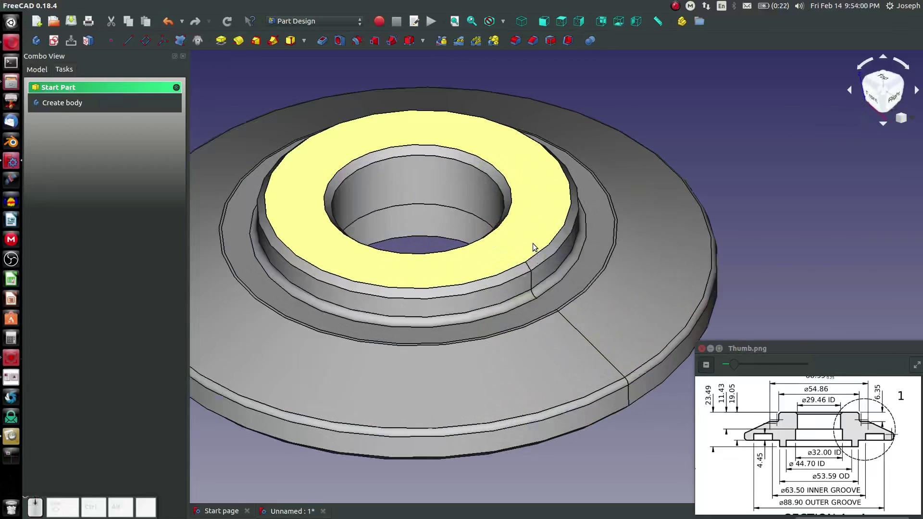
{"action": "scroll", "coordinate": [533, 244], "scroll_direction": "down", "scroll_amount": 4}
{"action": "scroll", "coordinate": [501, 248], "scroll_direction": "up", "scroll_amount": 2}
{"action": "middle_click_drag", "start_coordinate": [456, 224], "coordinate": [473, 228]}
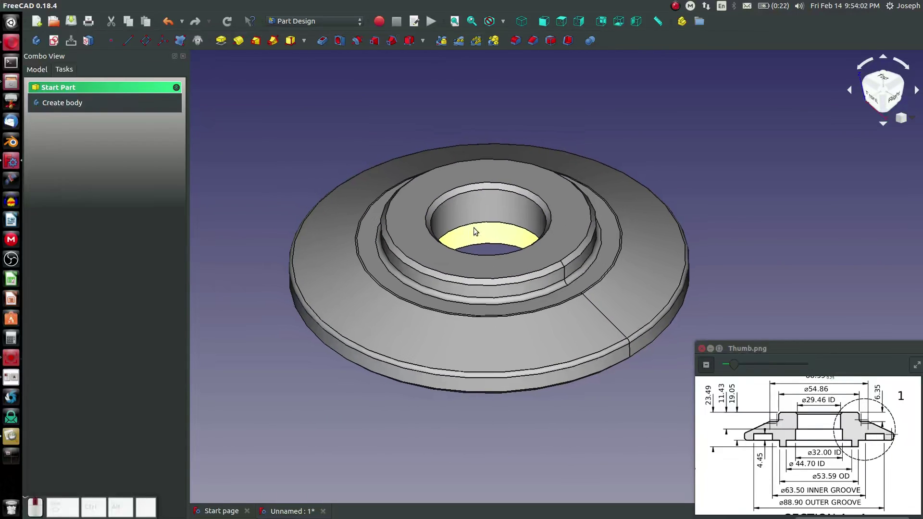